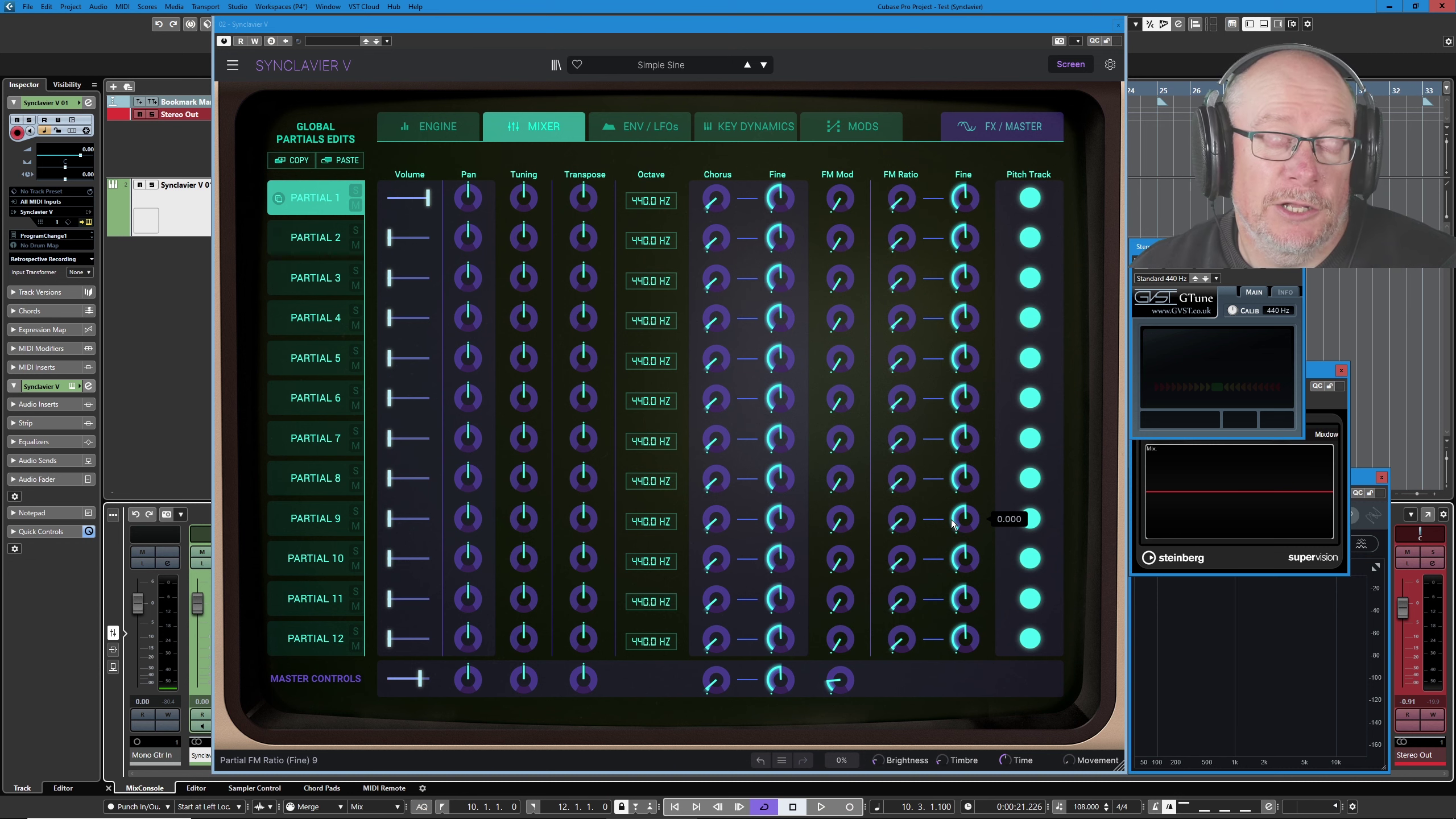
Look over the Engine and ENV / LFOs pages, returning to Partial 1's carrier and modulator harmonics
left_click(442, 126)
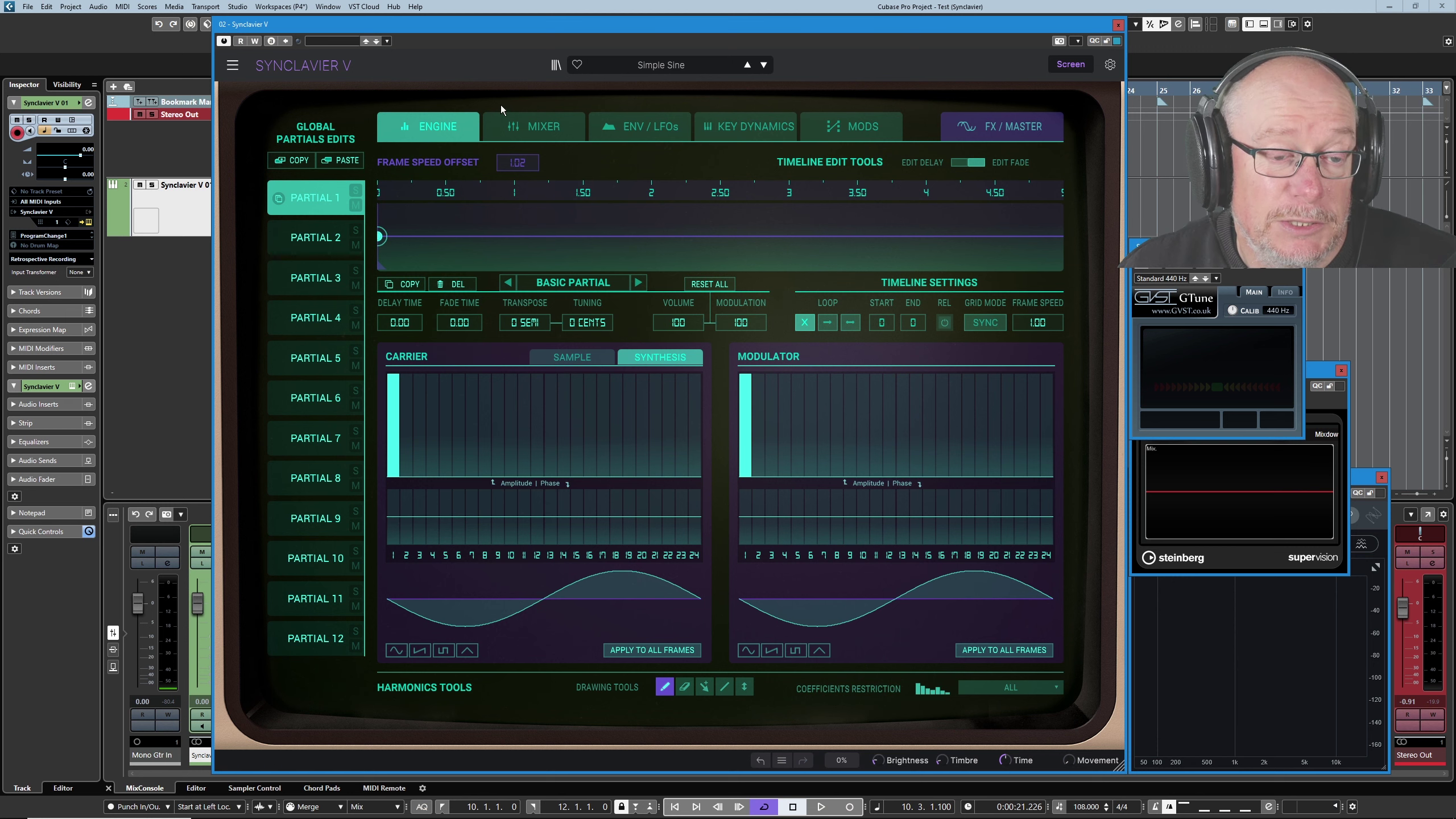
left_click(638, 126)
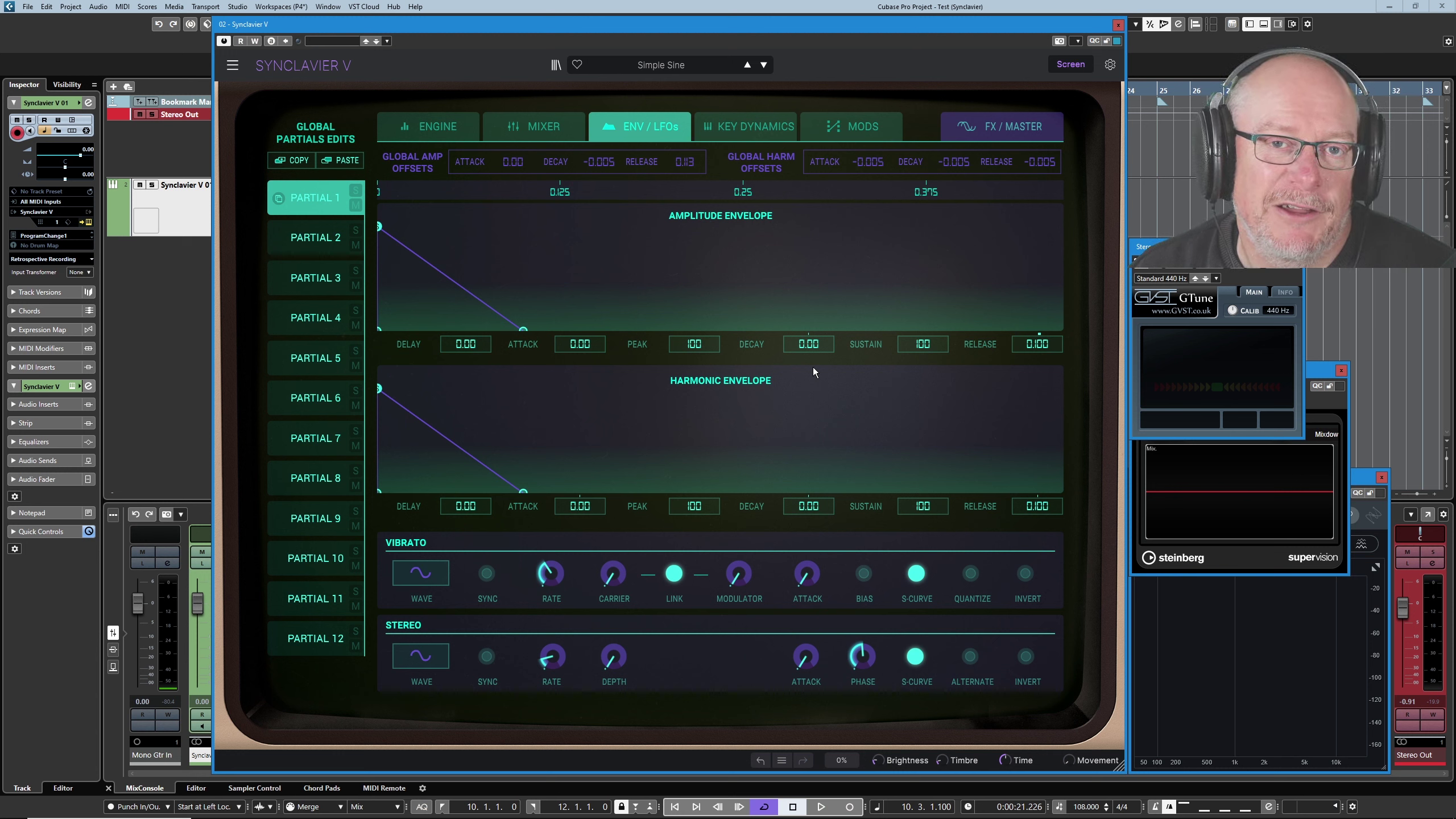
left_click(444, 126)
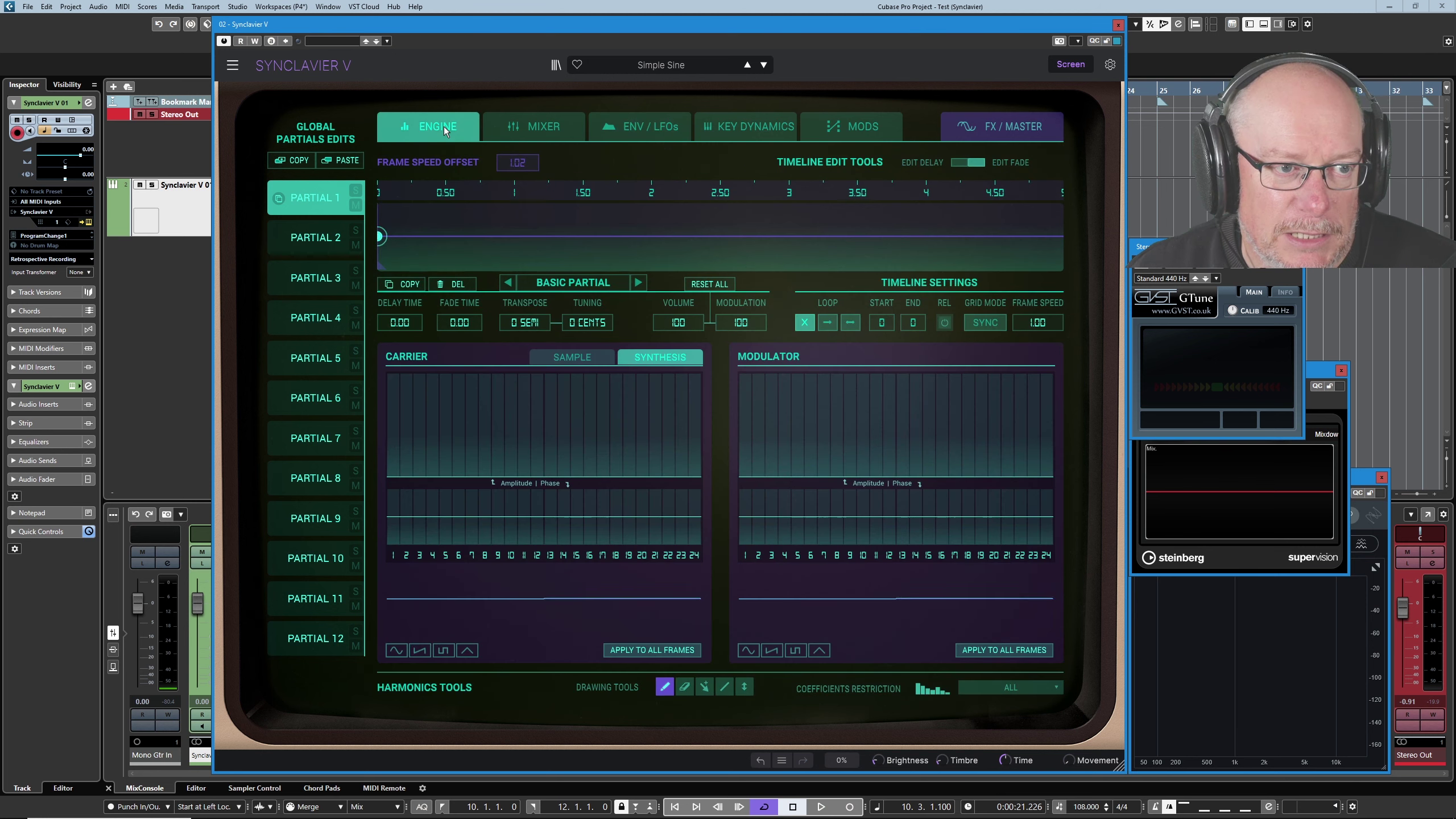
Open the Mixer page and raise Partial 1's FM modulation to 0.476
left_click(1081, 66)
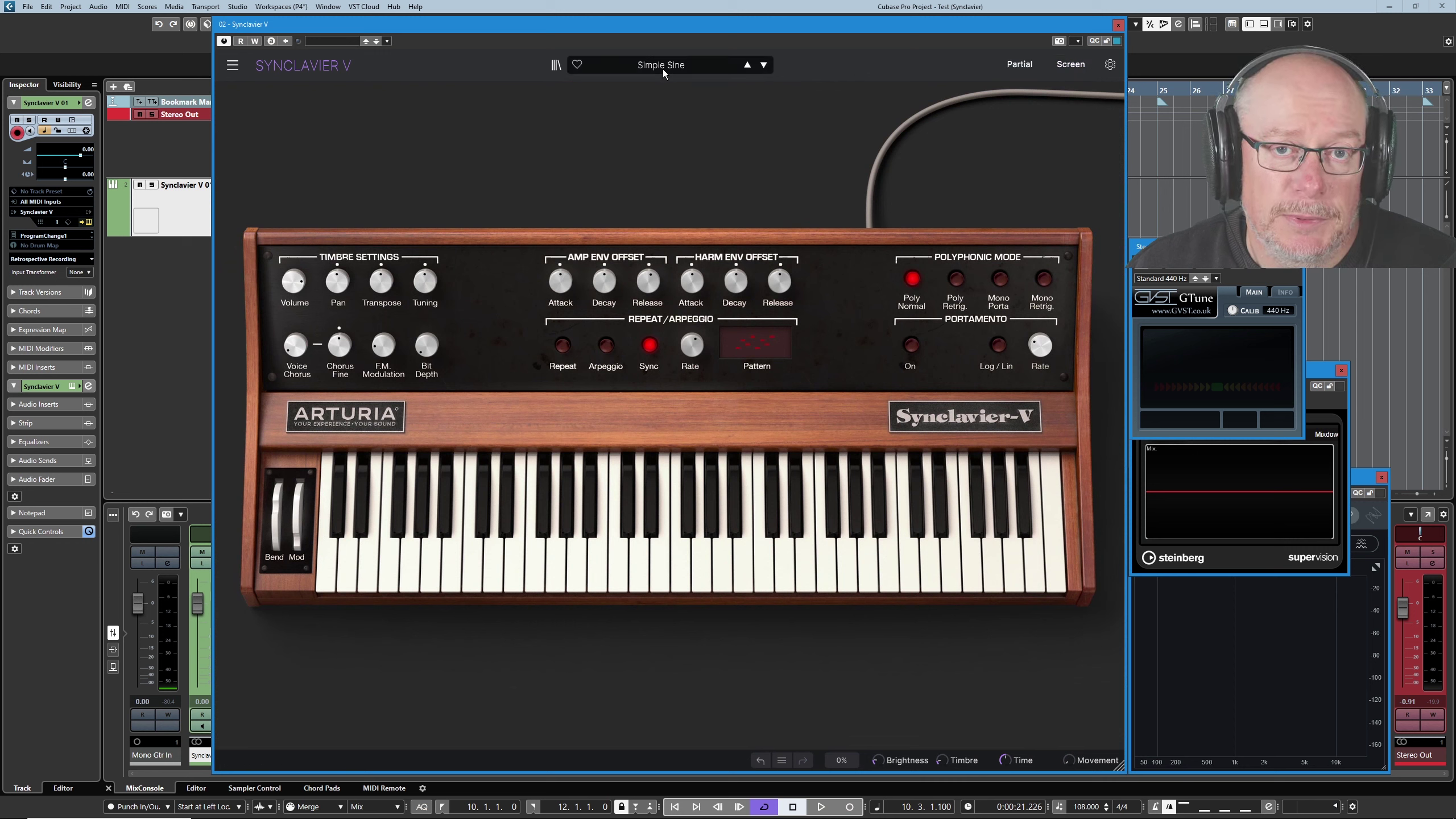
mouse_move(430, 349)
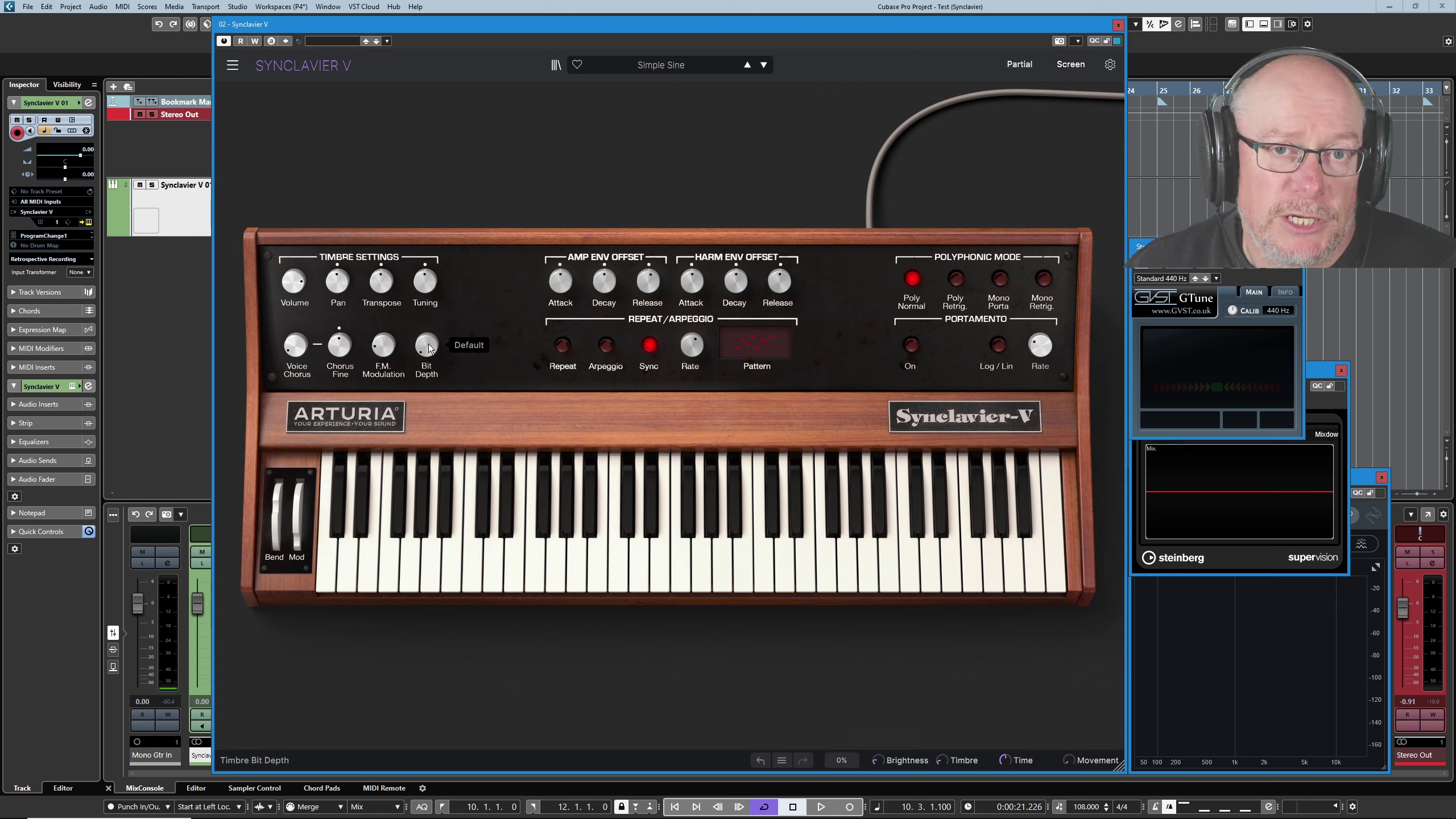
left_click(1071, 63)
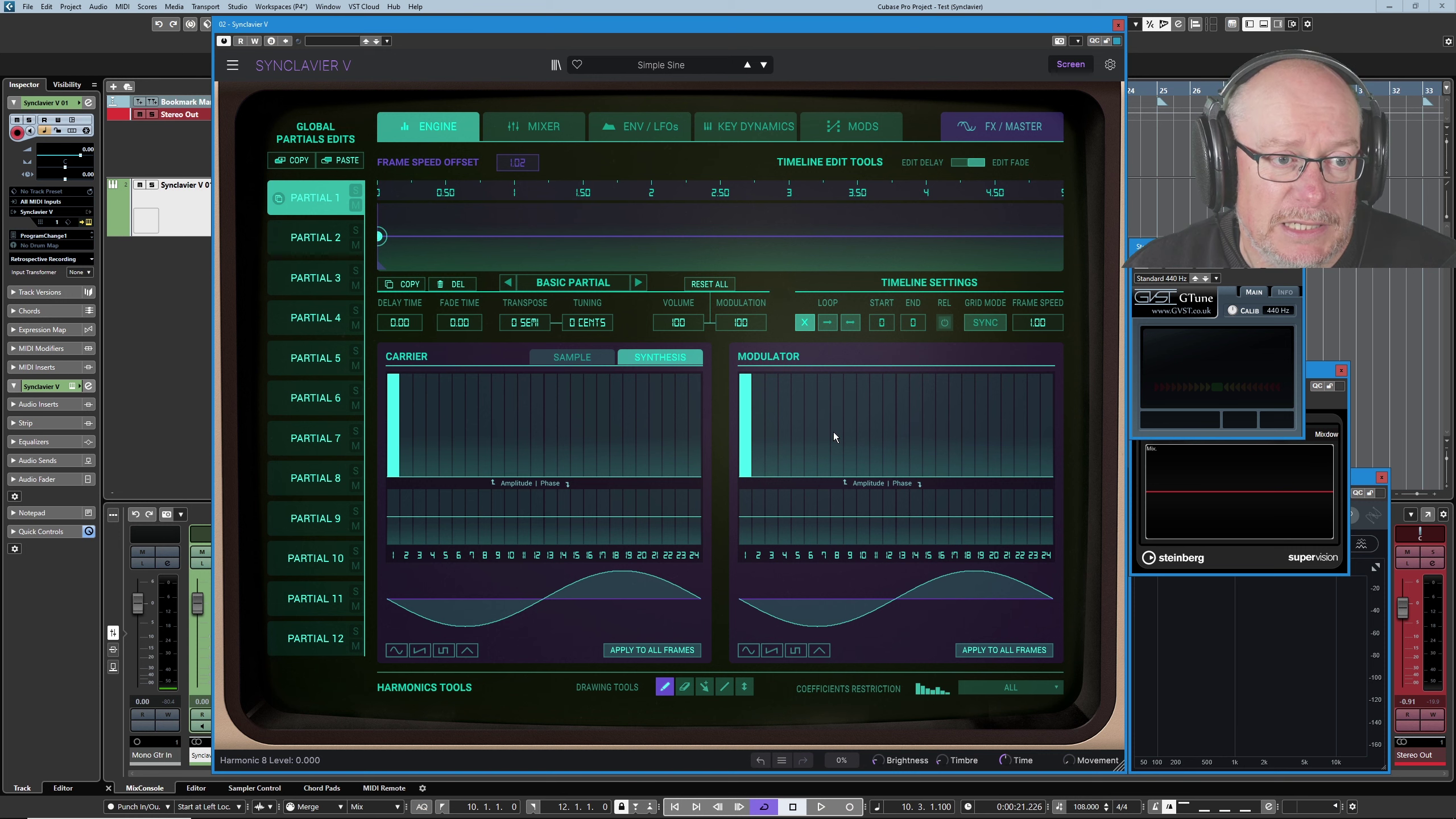
left_click(551, 129)
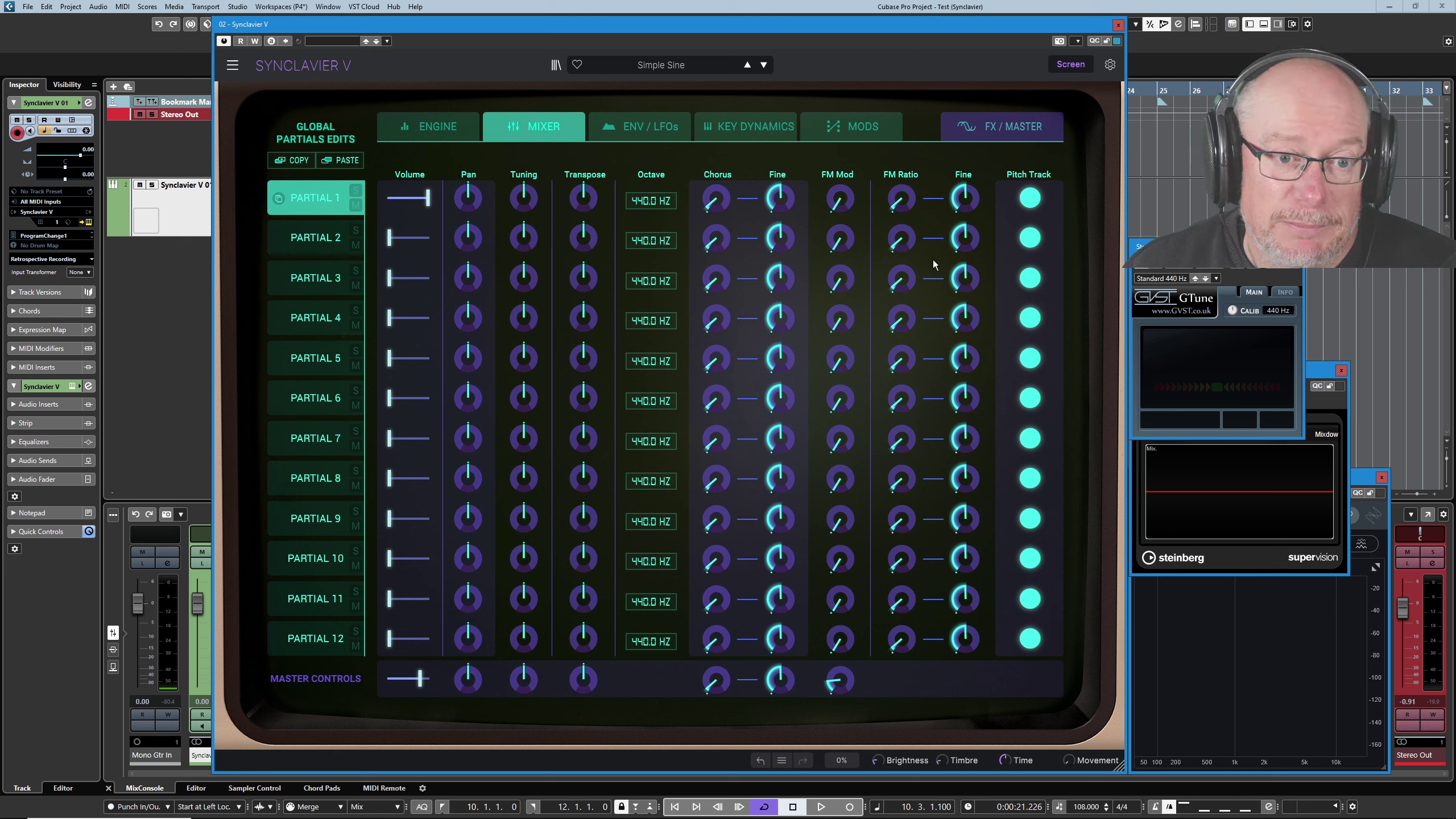
mouse_move(842, 208)
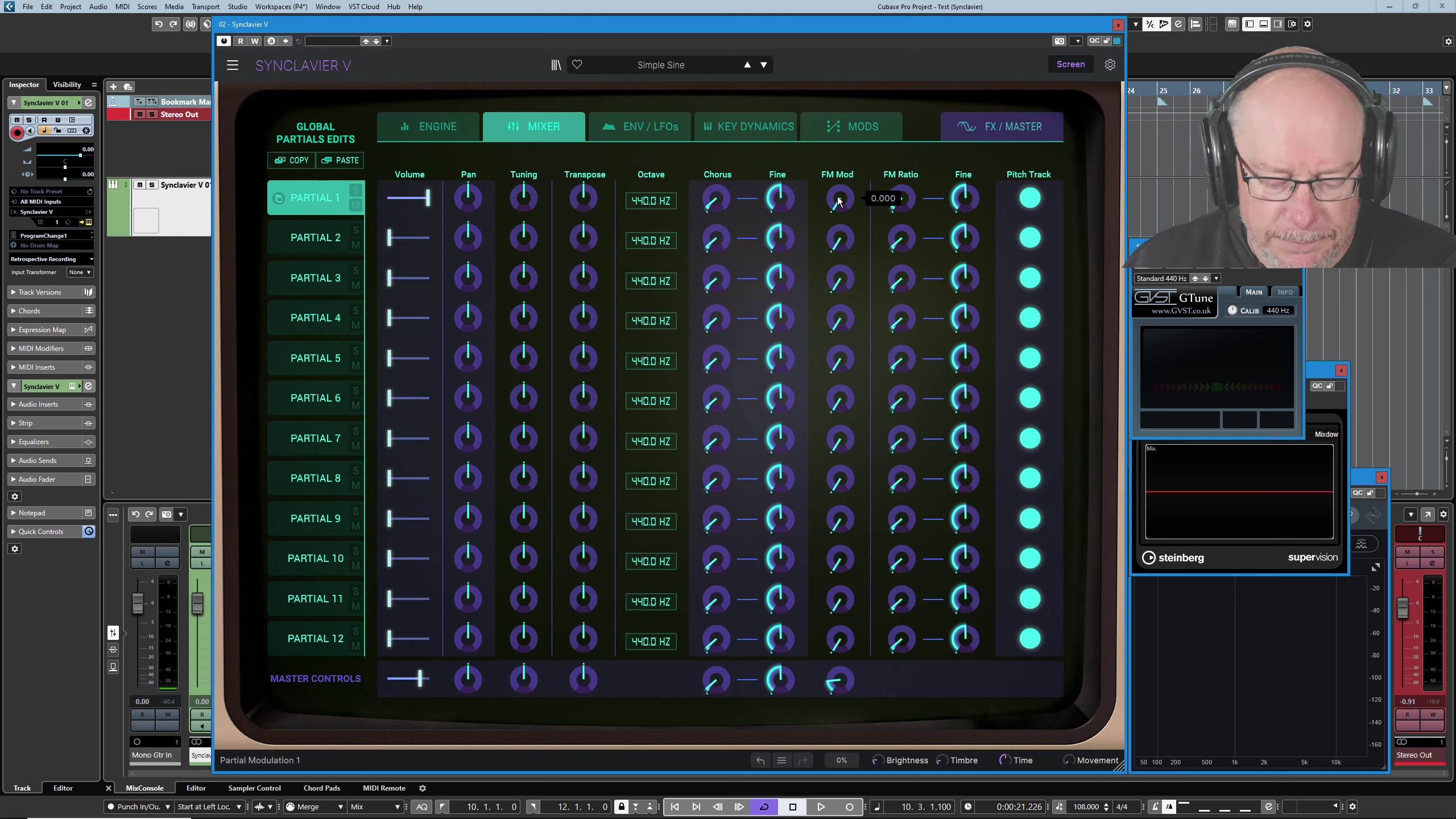
left_click_drag(855, 210, 856, 168)
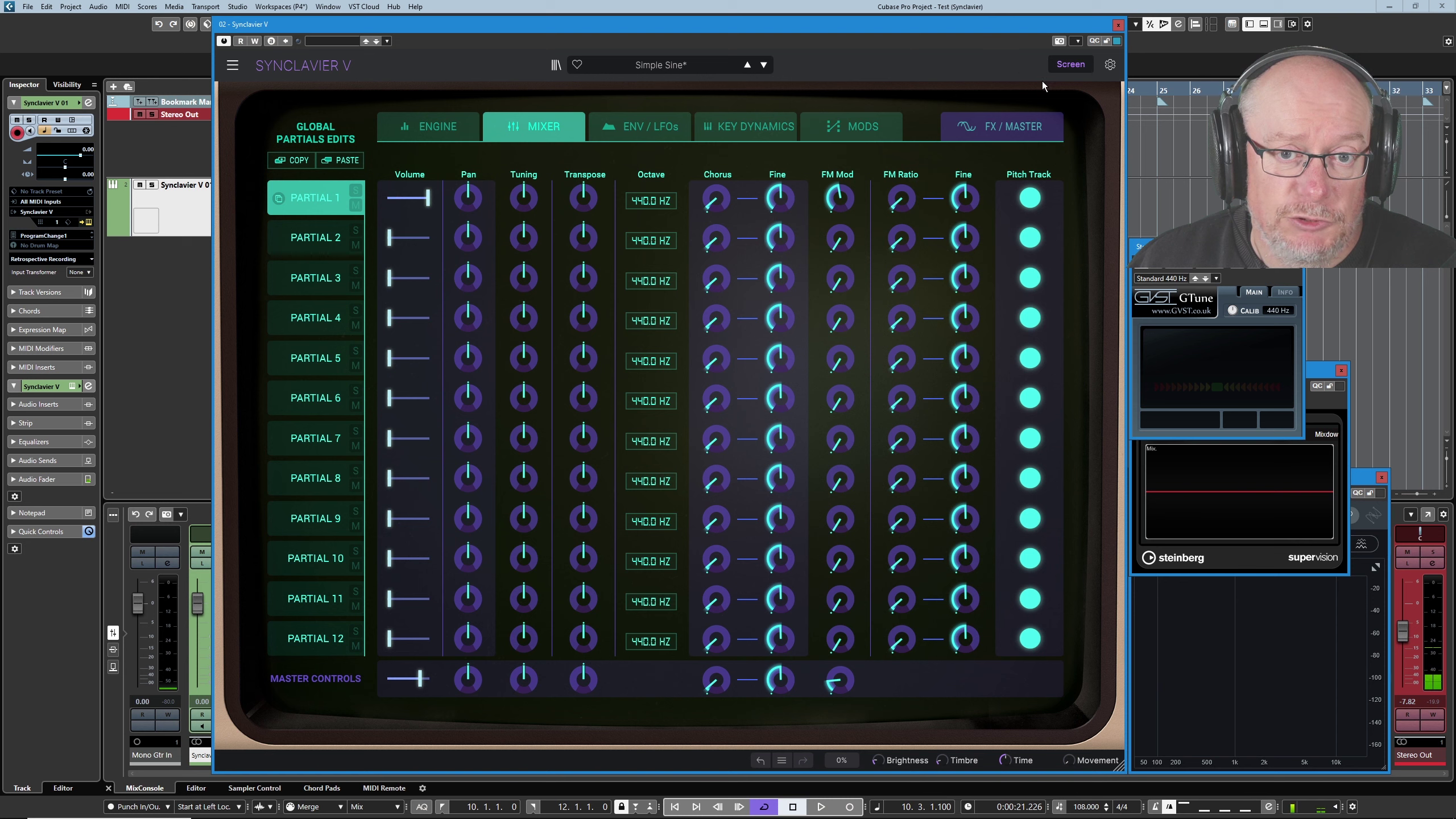
Increase the timbre bit depth on the keyboard panel, then return to the Mixer page
left_click(1069, 65)
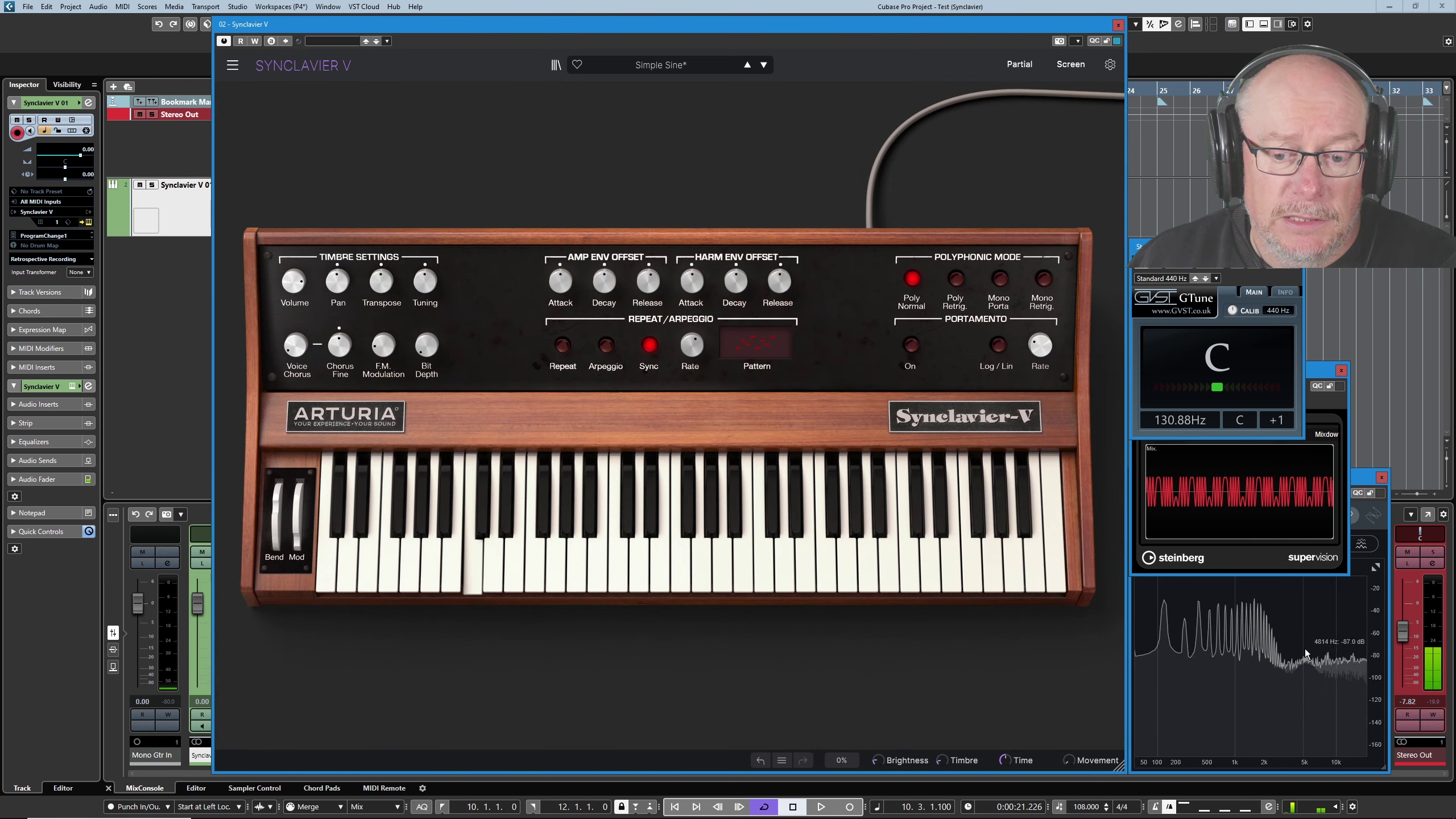
mouse_move(426, 346)
scroll(426, 345, "up", 2)
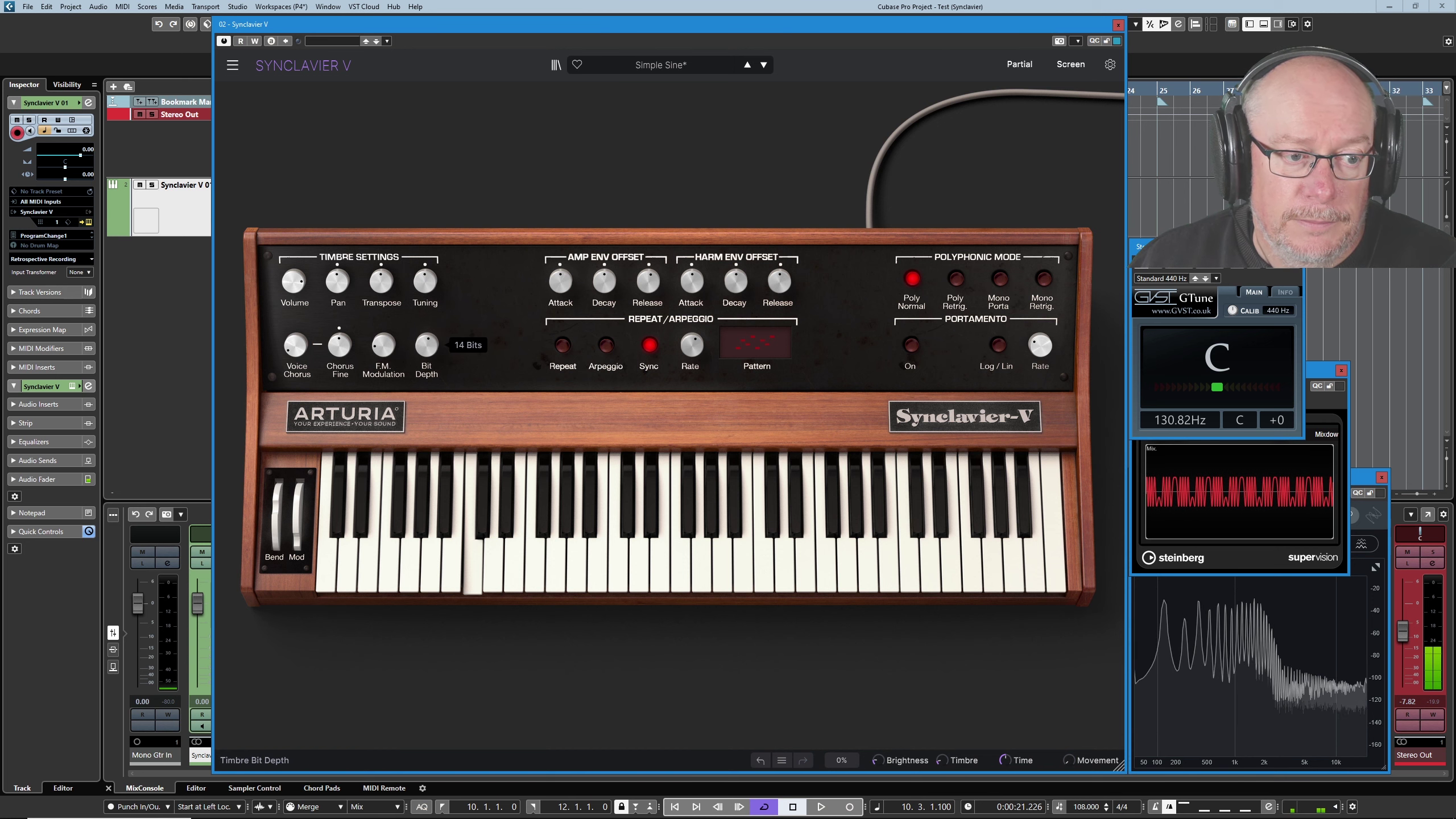
scroll(428, 347, "up", 1)
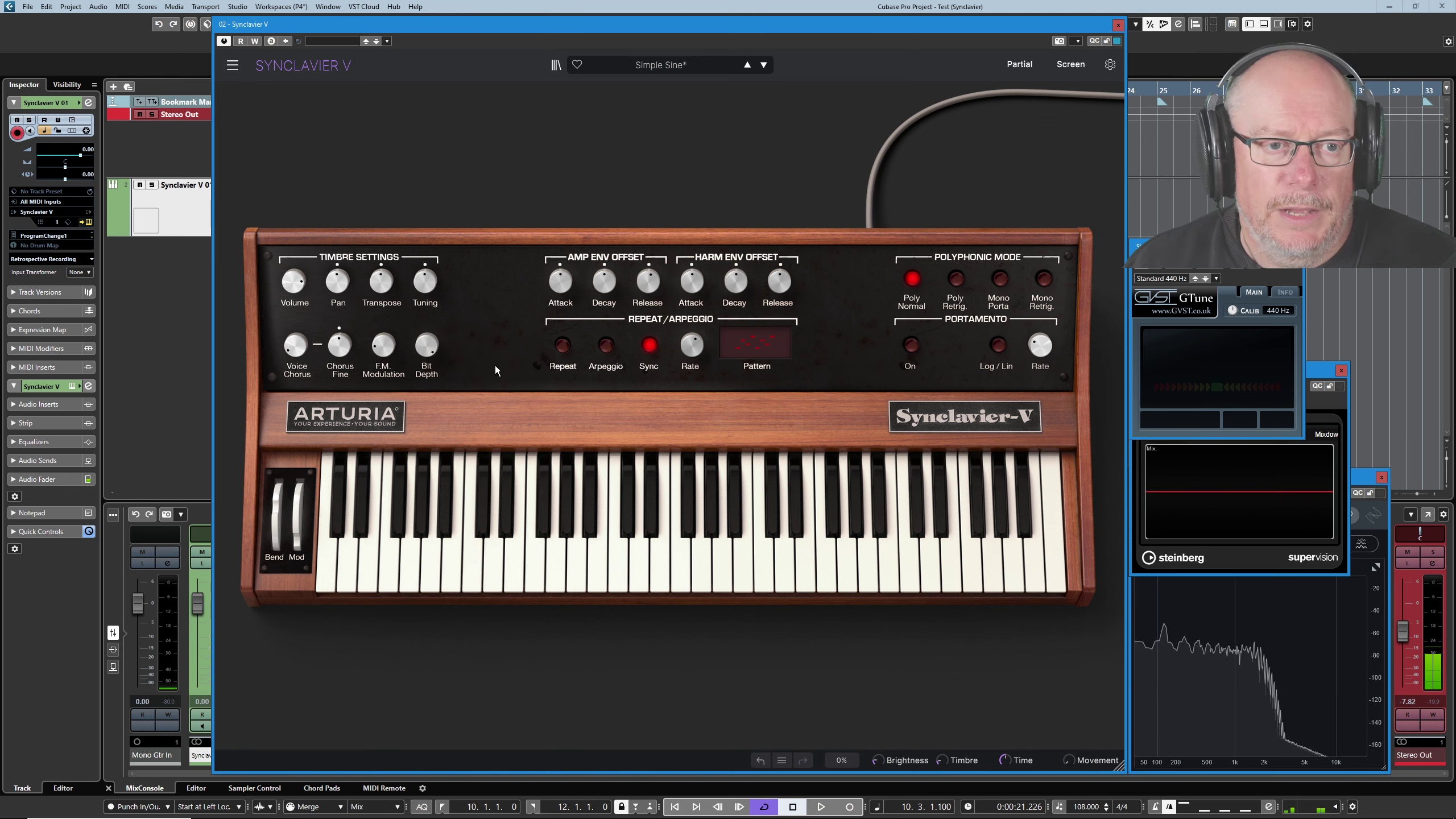
left_click(1019, 63)
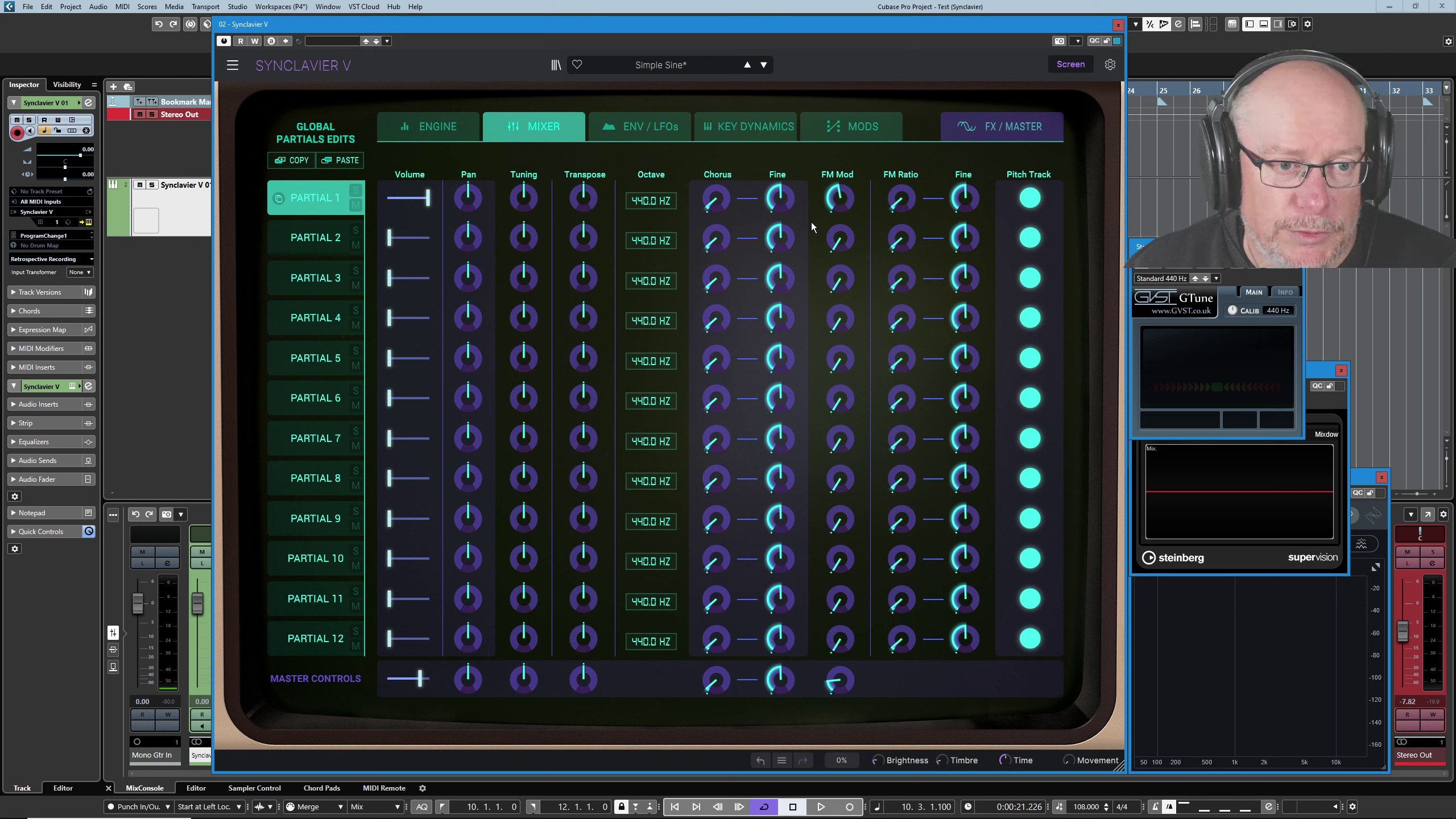
mouse_move(838, 197)
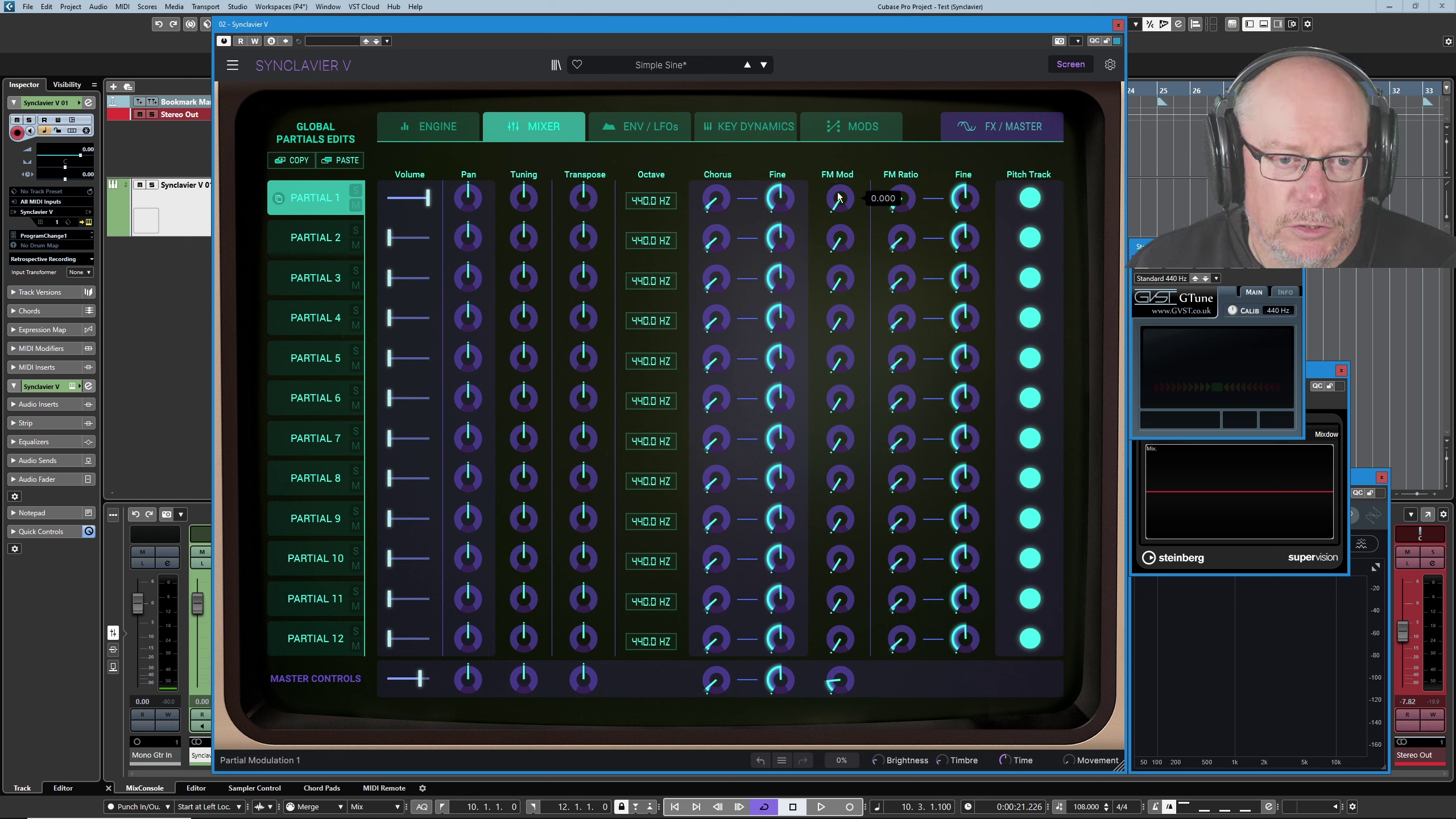
Switch between the Engine and Mixer pages, then make Partial 9 the partial being edited
left_click(450, 130)
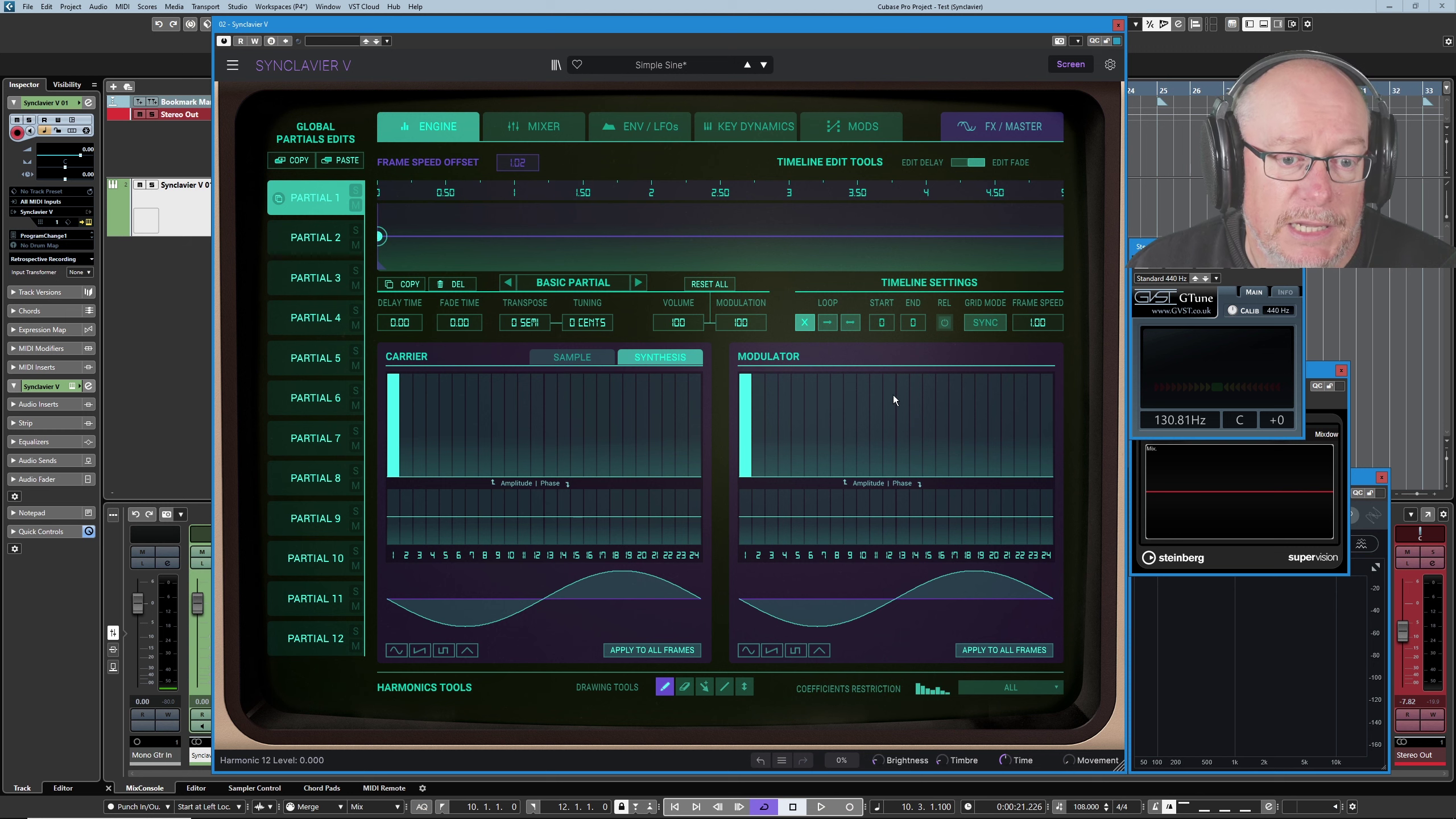
left_click(547, 128)
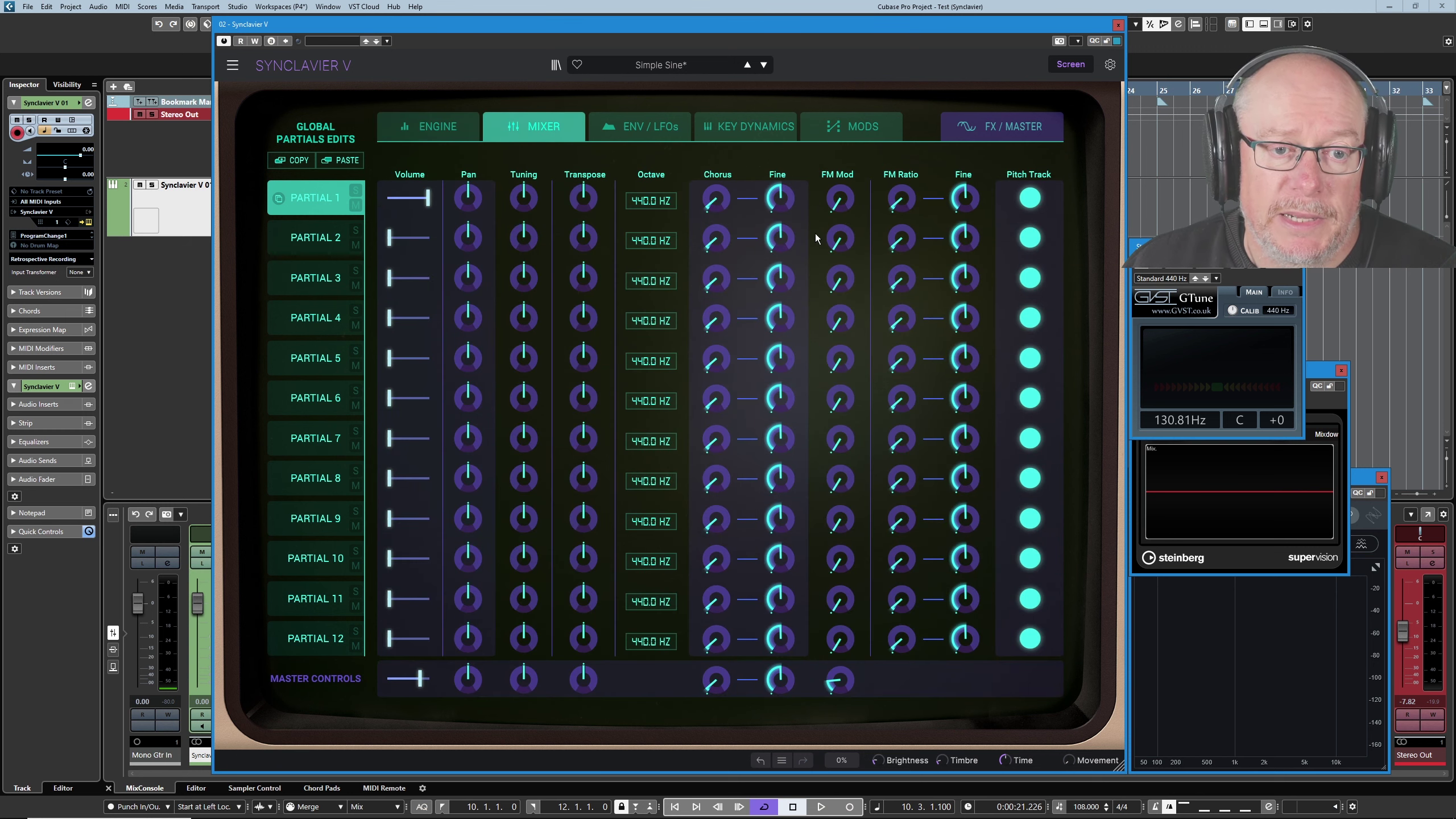
mouse_move(834, 209)
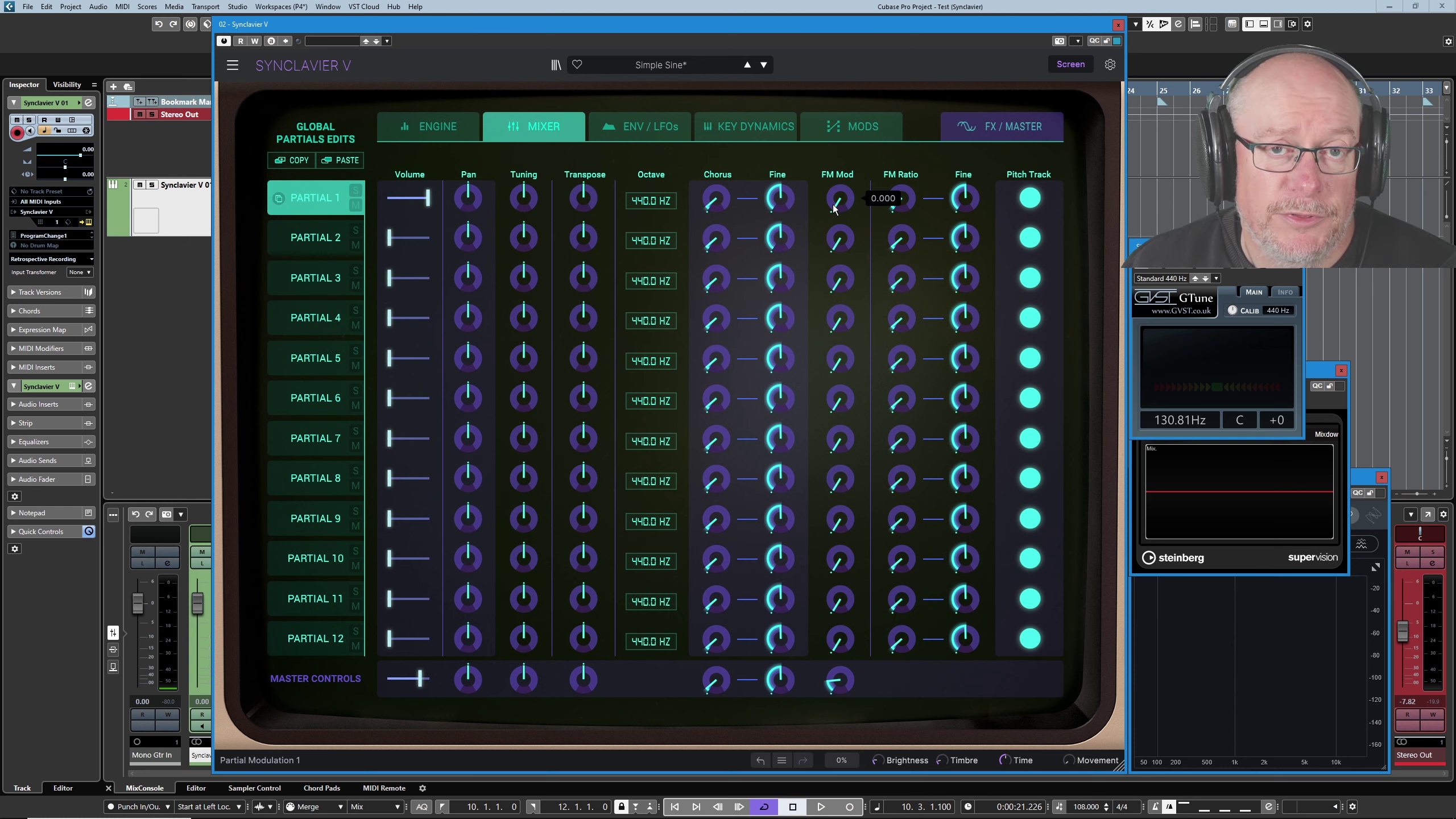
left_click(442, 132)
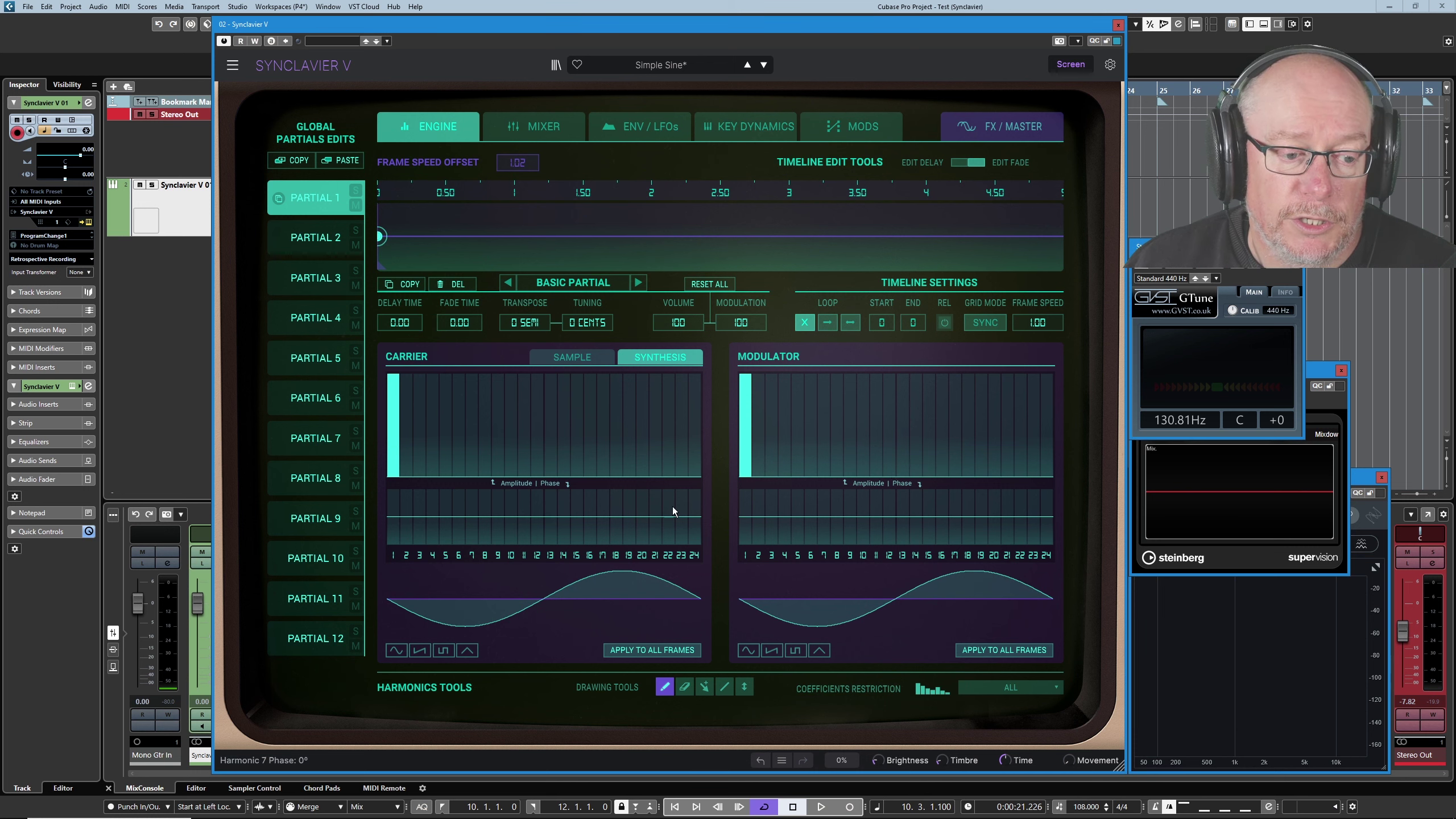
left_click(315, 518)
On the Mixer page, set Partial 1's FM Mod knob to 0.360 and check its FM Ratio knobs
left_click(560, 132)
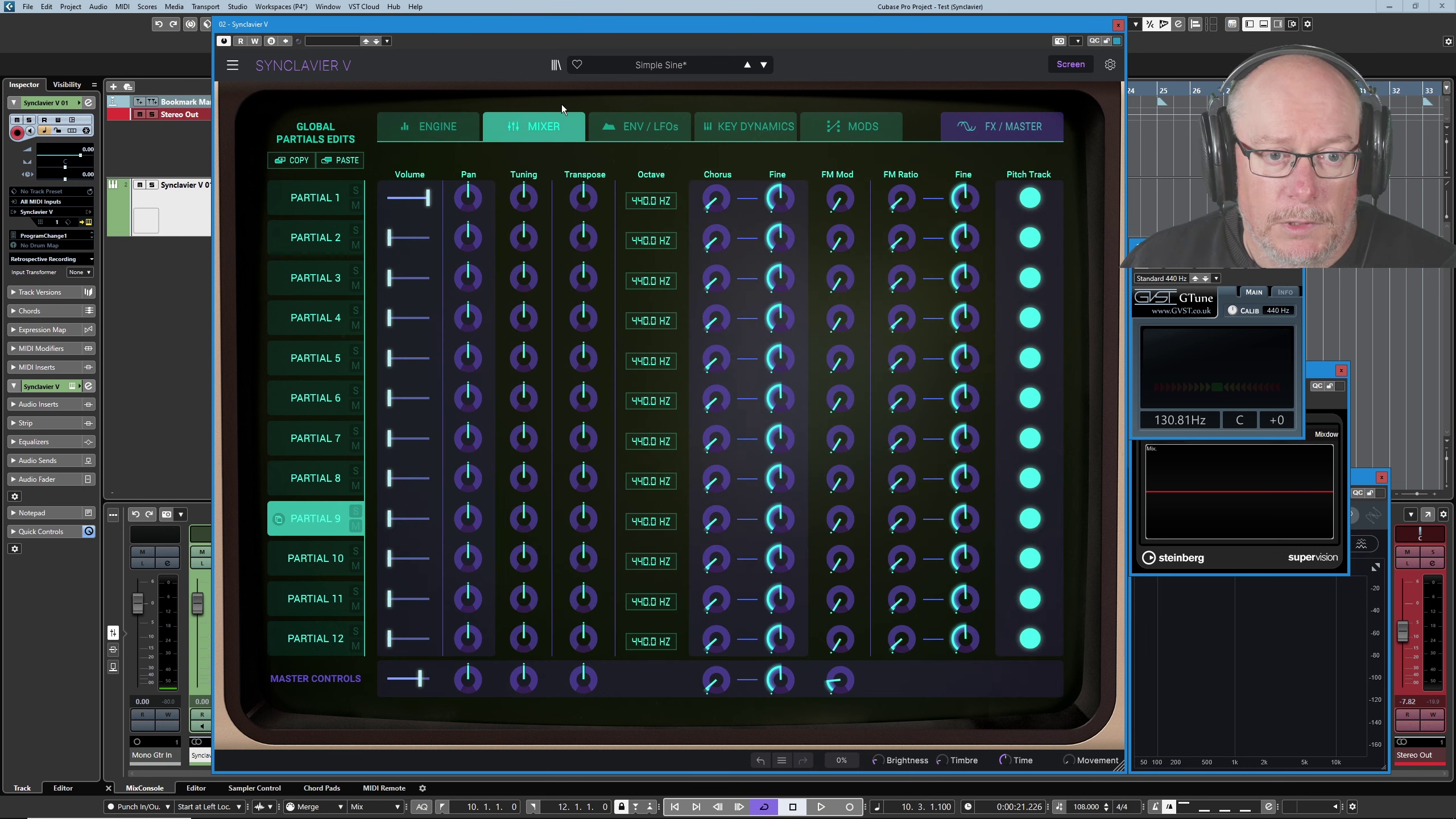
mouse_move(839, 198)
left_mouse_down()
mouse_move(839, 215)
mouse_move(834, 195)
left_mouse_up()
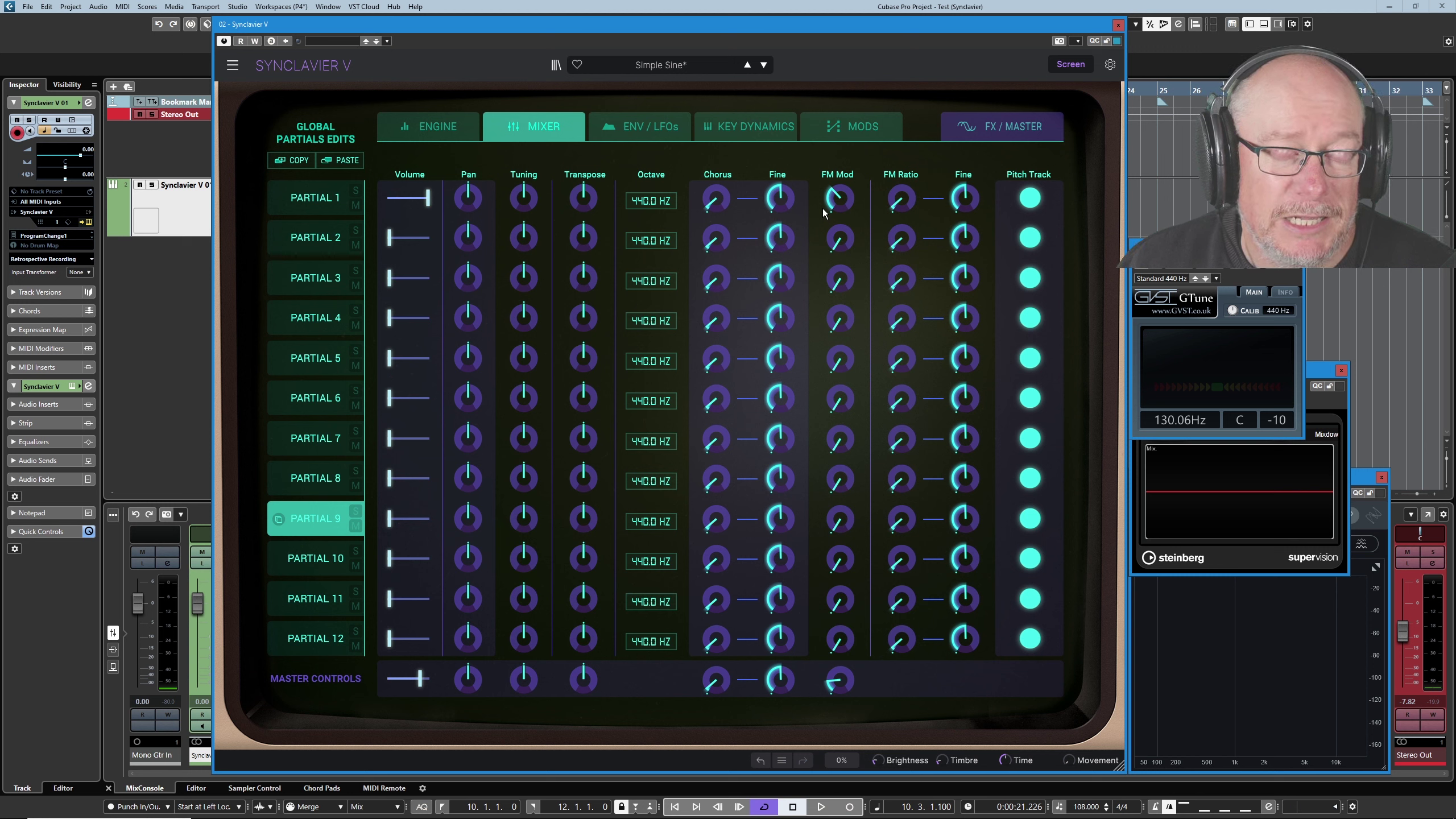
mouse_move(841, 209)
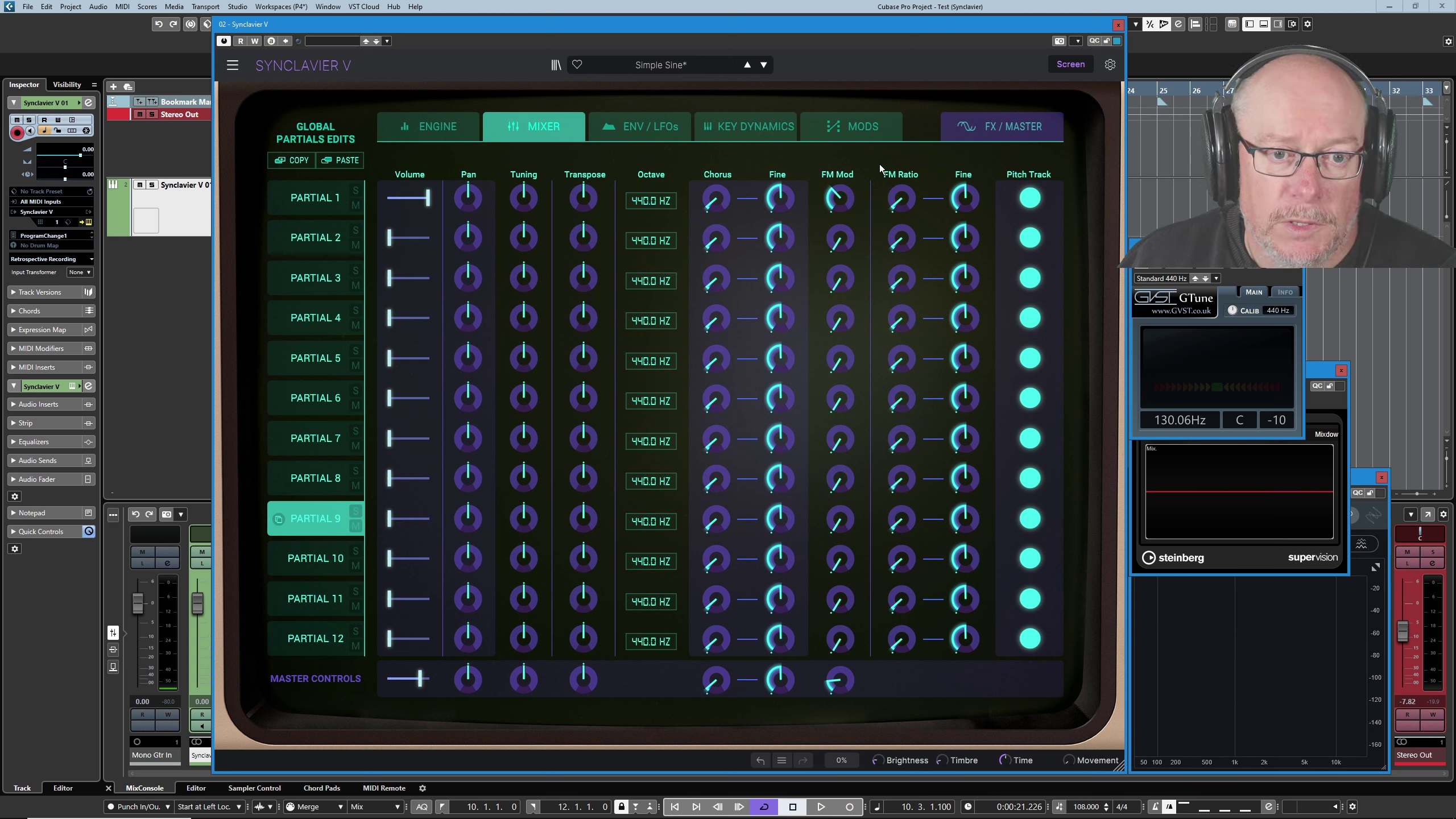
mouse_move(903, 200)
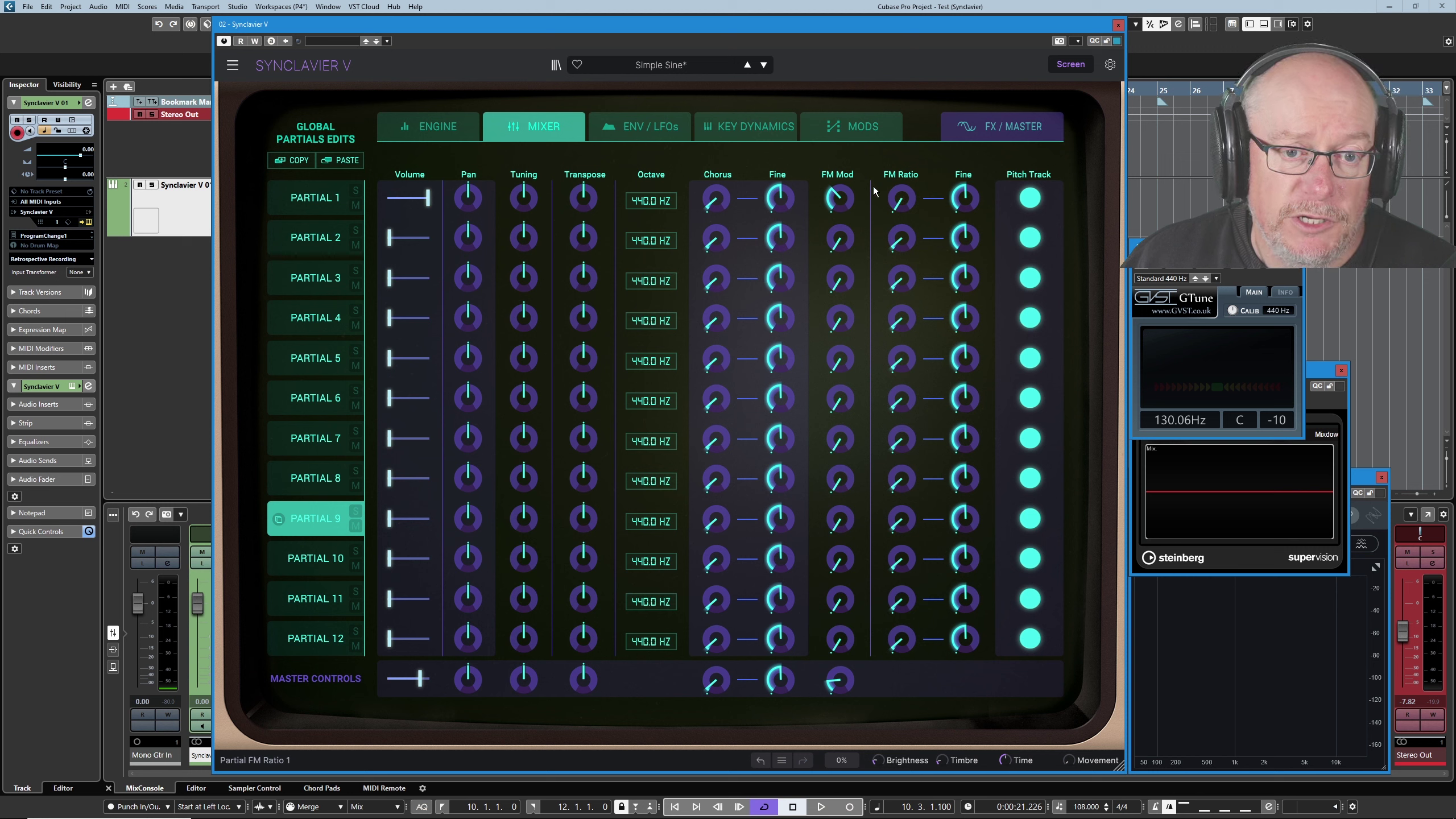
Nudge Partial 1's FM Ratio Fine knob to +0.001, keeping FM modulation at 0.360
mouse_move(962, 201)
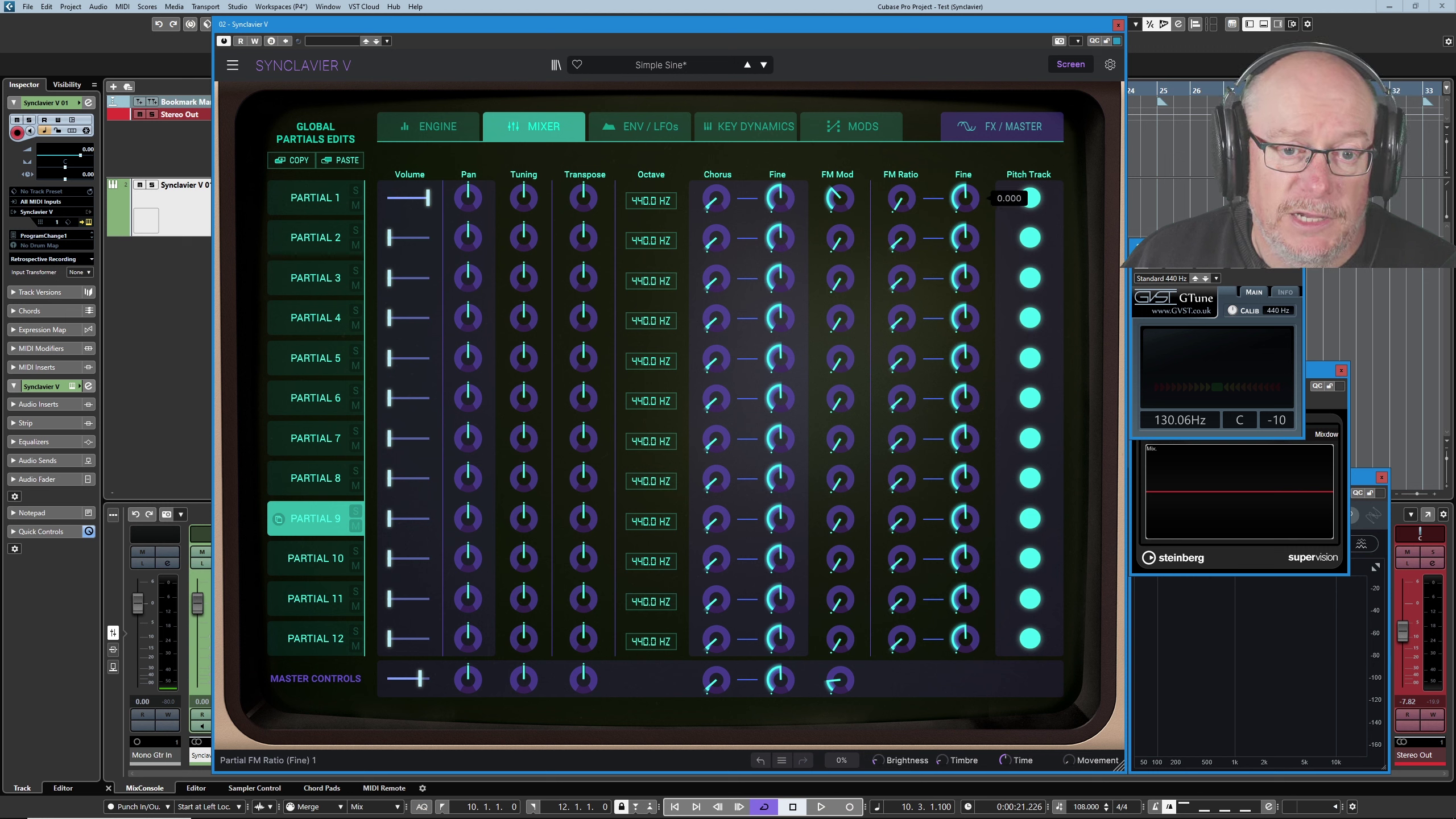
left_click_drag(962, 201, 962, 200)
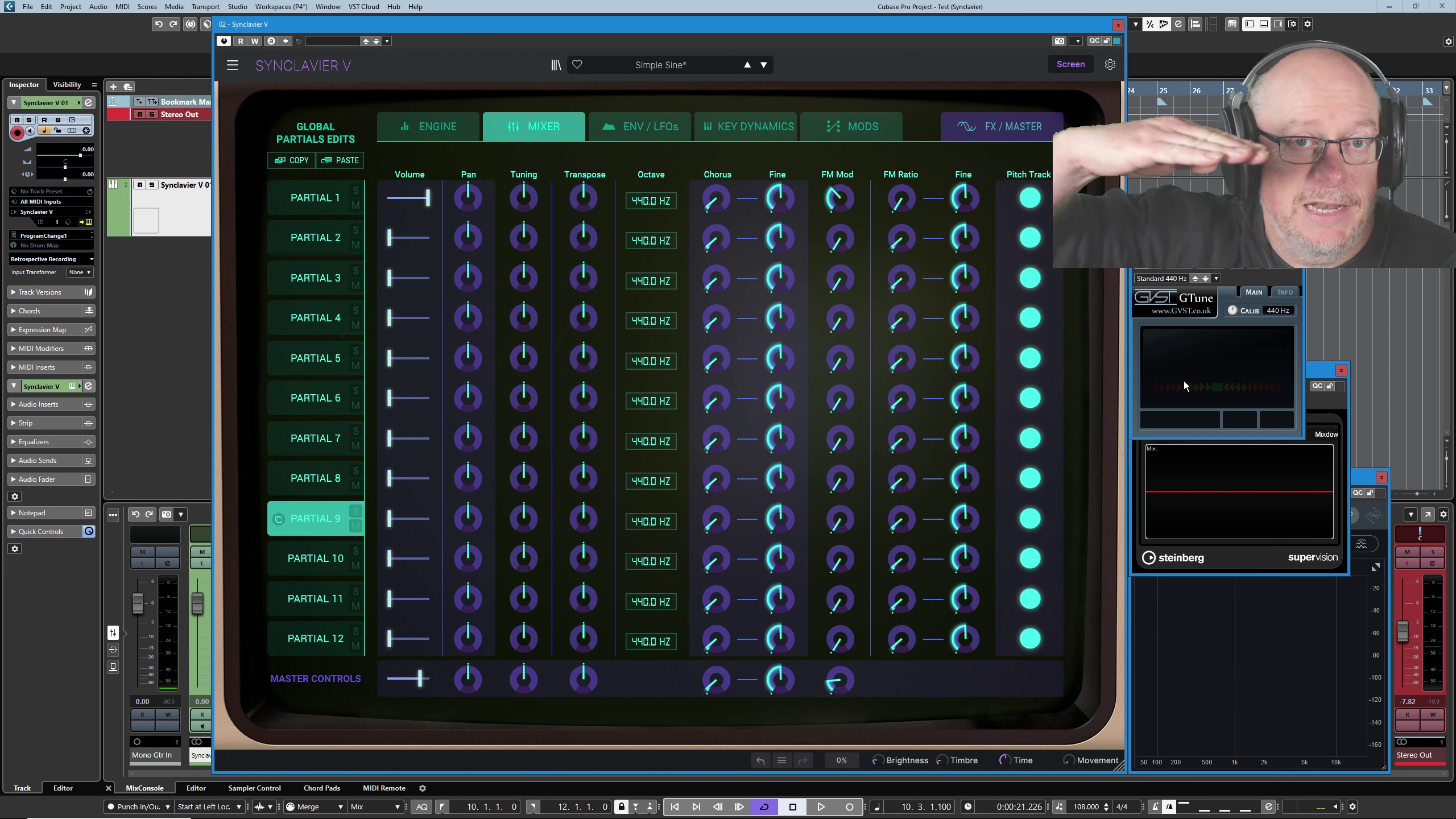
mouse_move(916, 200)
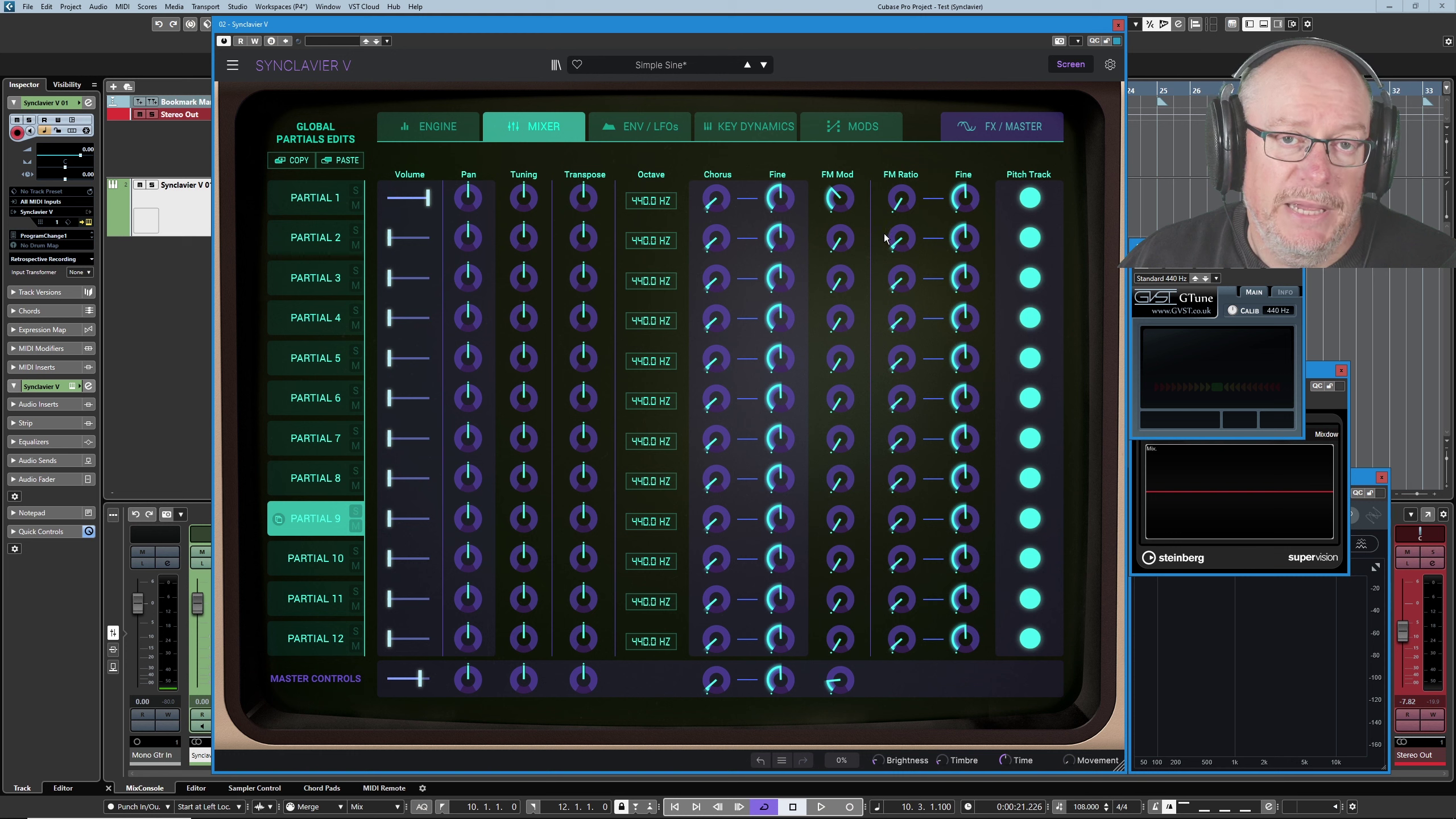
mouse_move(843, 197)
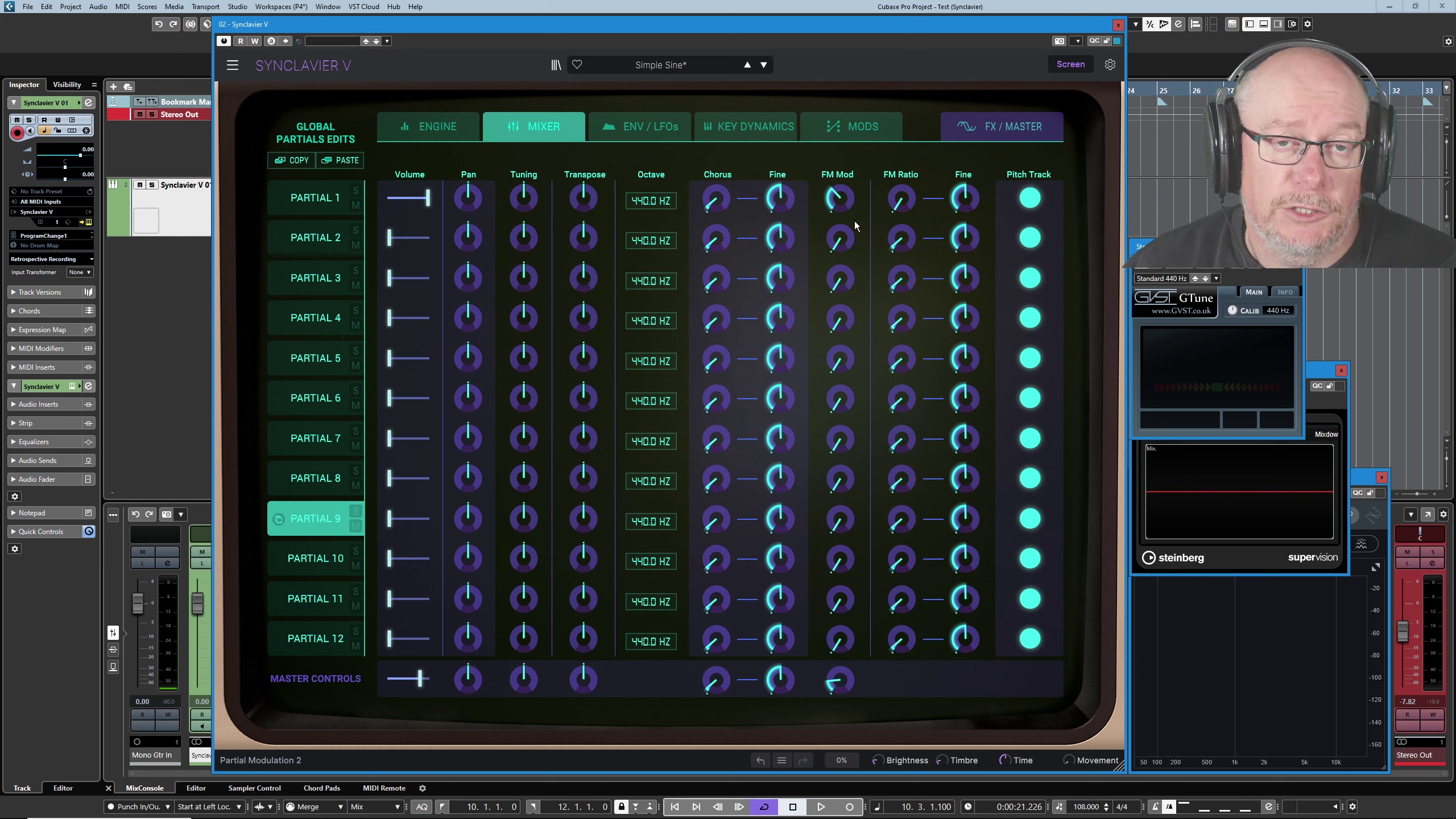
mouse_move(855, 225)
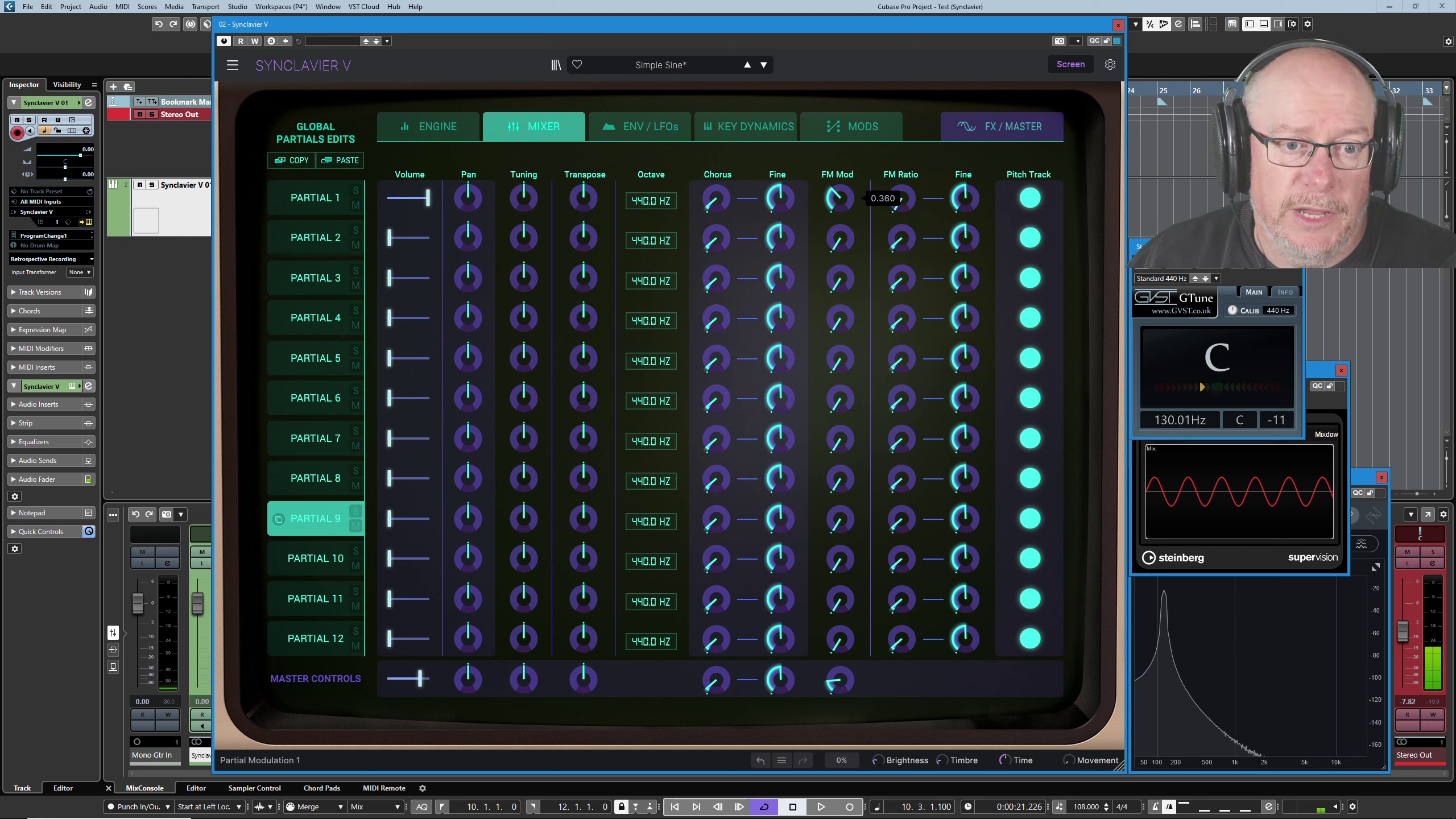
Turn Partial 1's FM Mod knob up until it reads 0.828
scroll(840, 198, "up", 5)
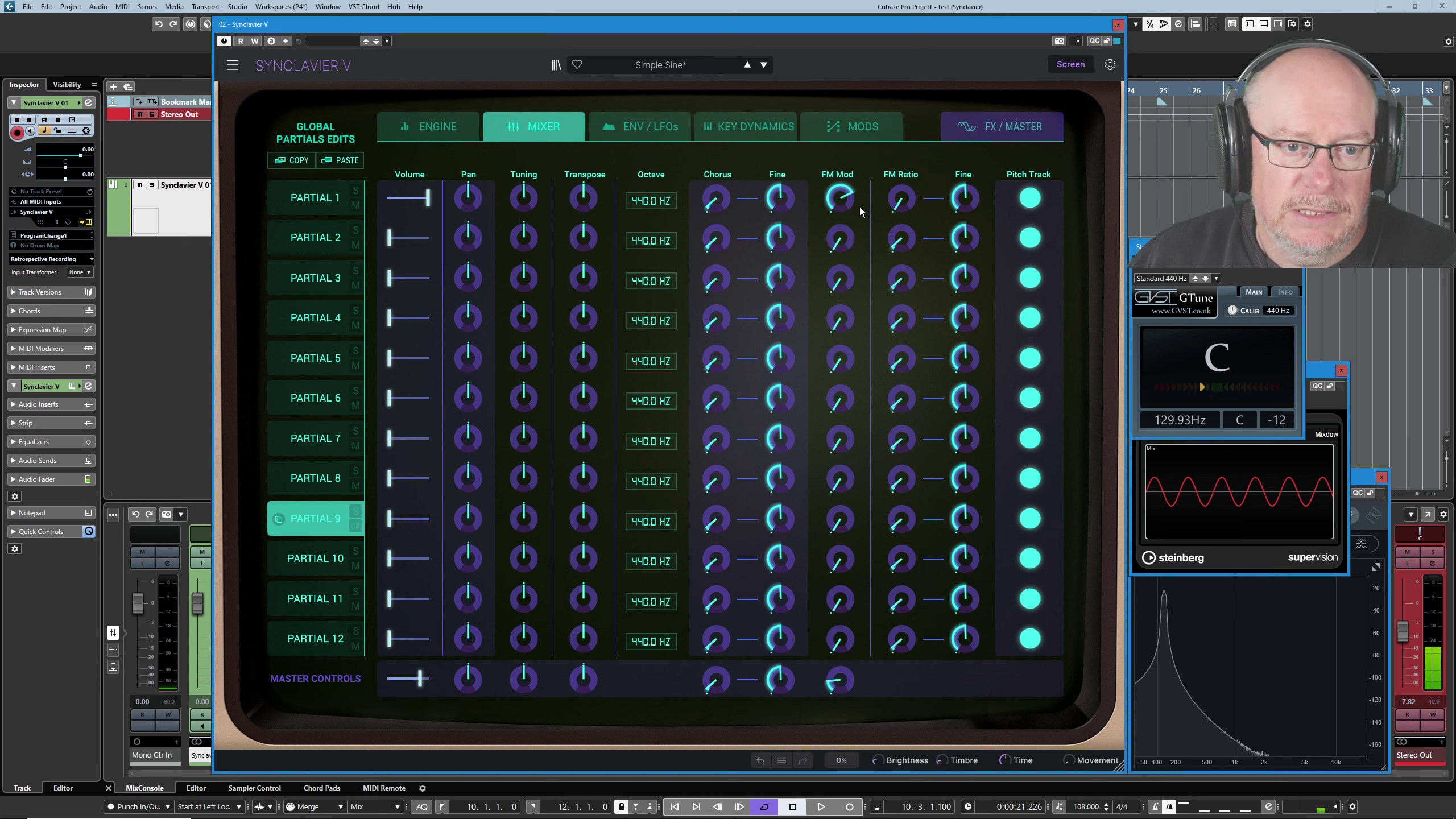
left_click_drag(840, 198, 840, 186)
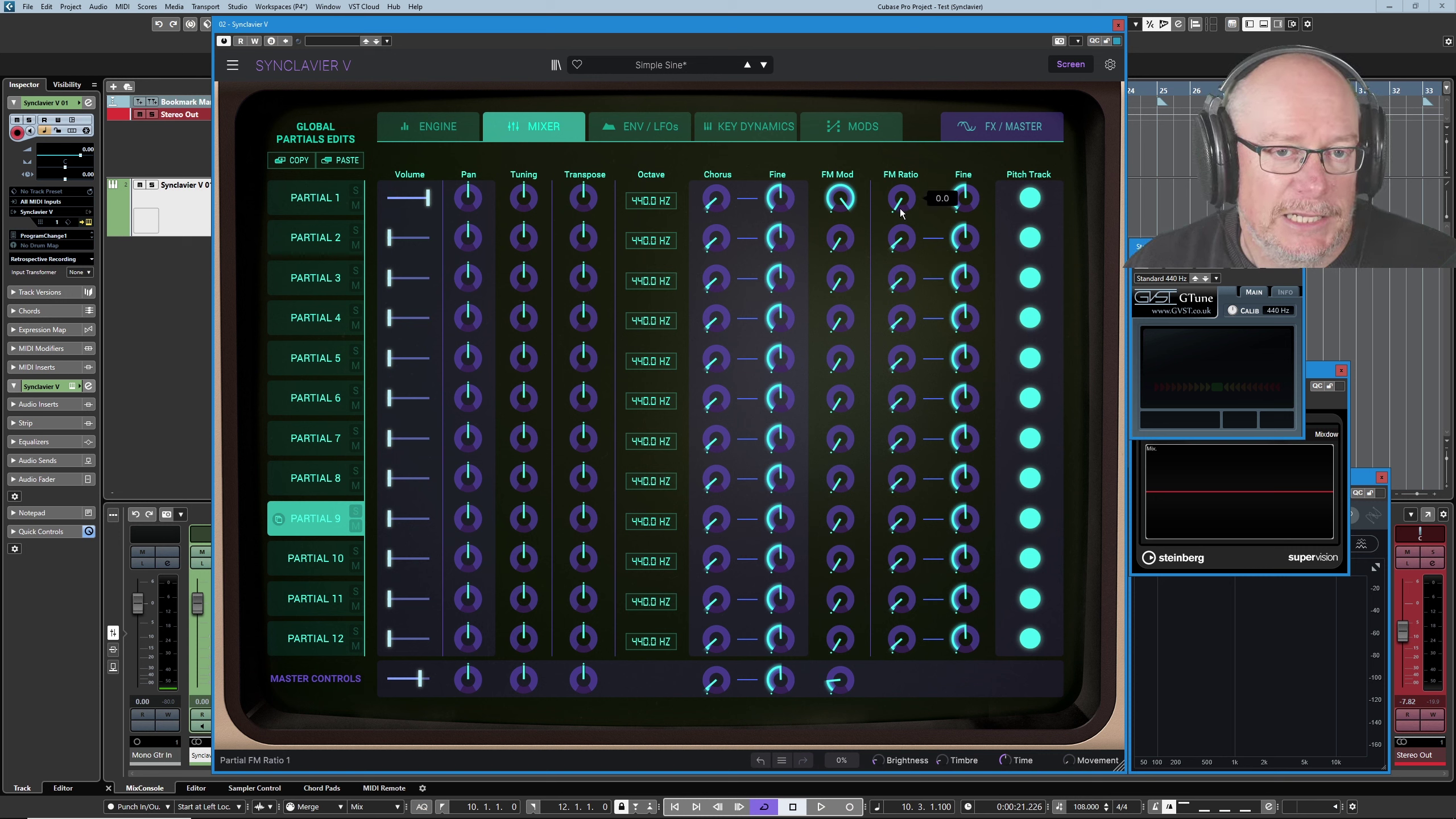
mouse_move(963, 204)
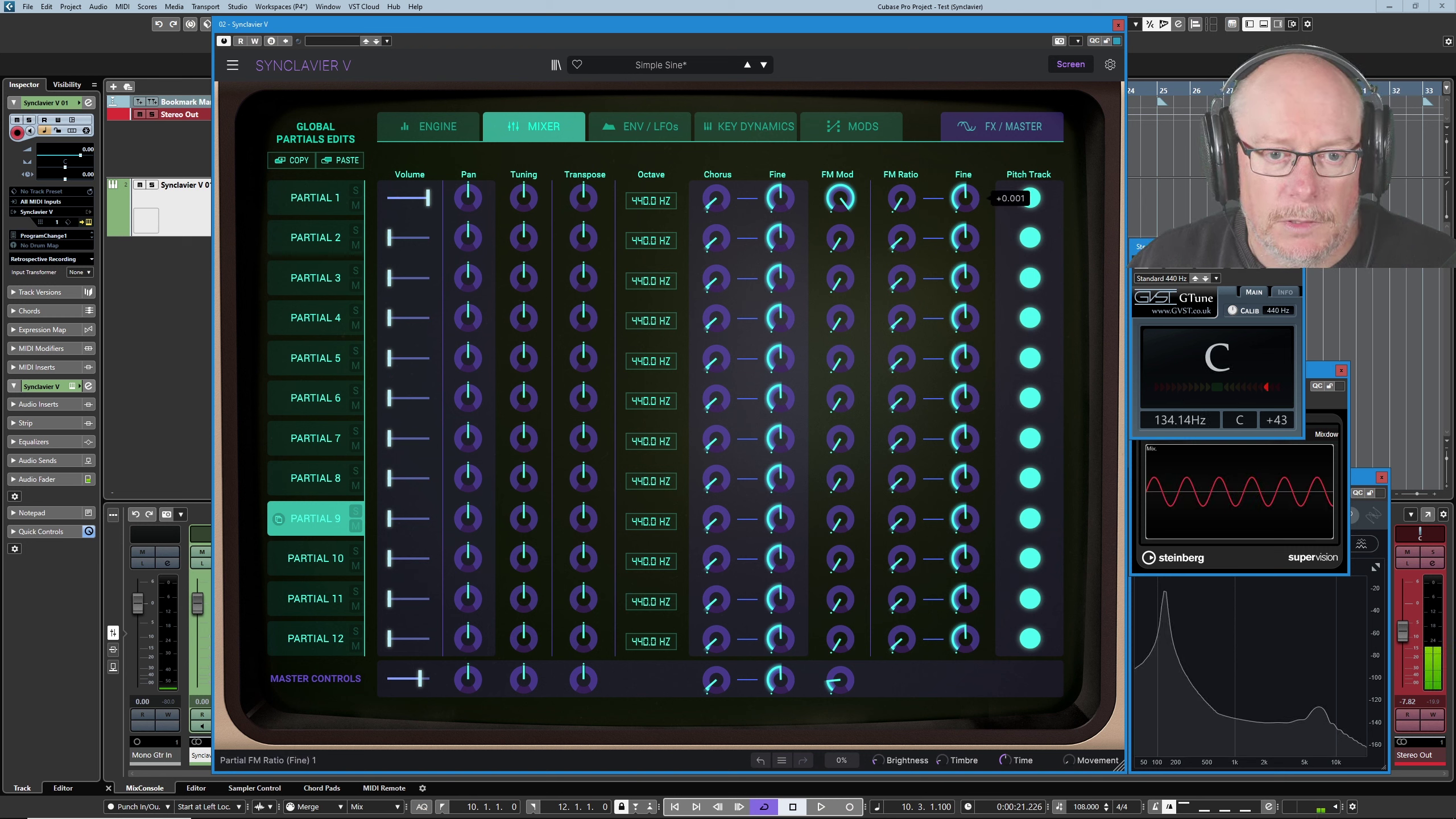
Raise Partial 1's FM Ratio Fine in small steps from +0.002 to about +0.007
left_click_drag(967, 206, 967, 204)
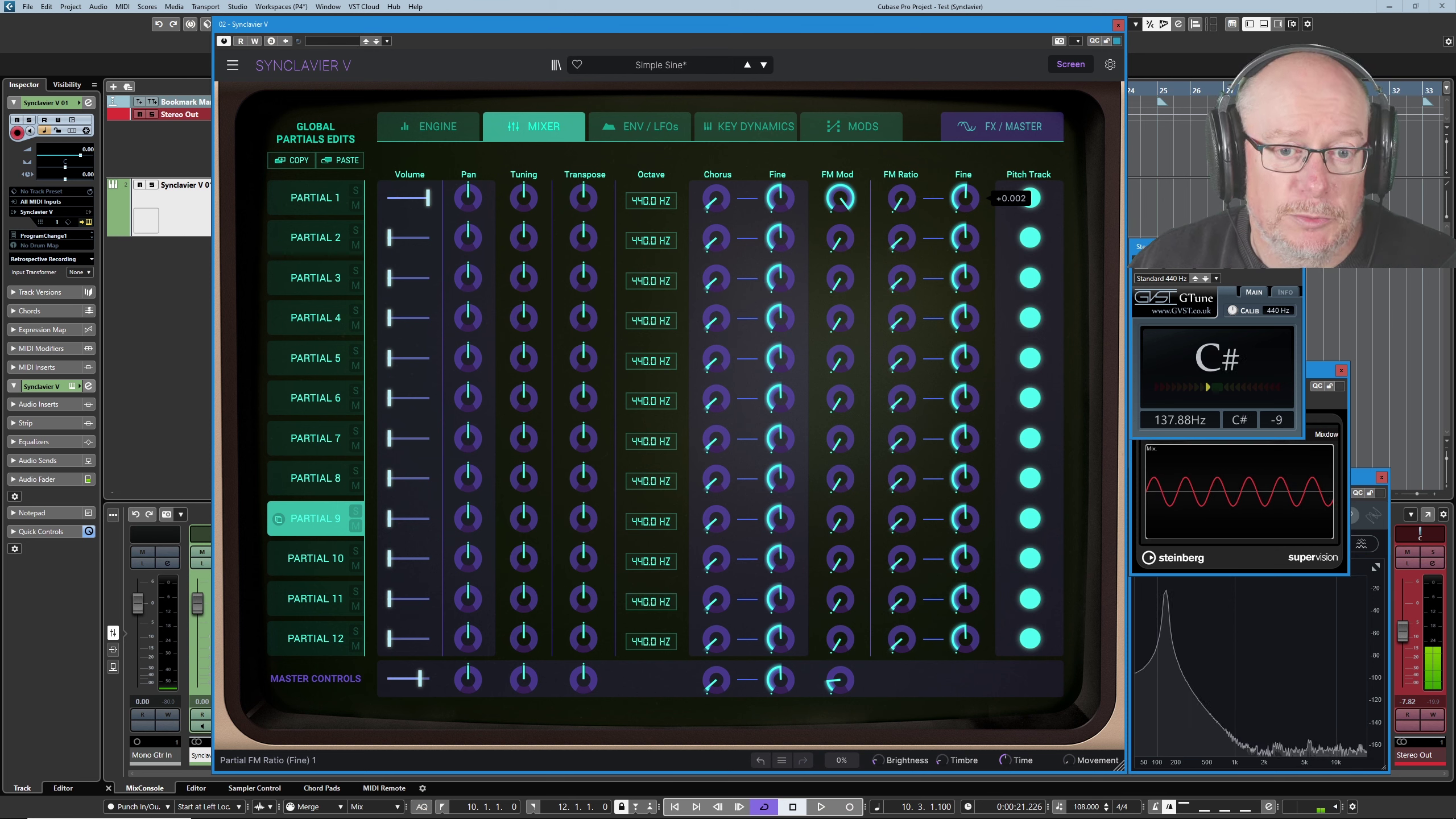
left_click_drag(968, 204, 968, 203)
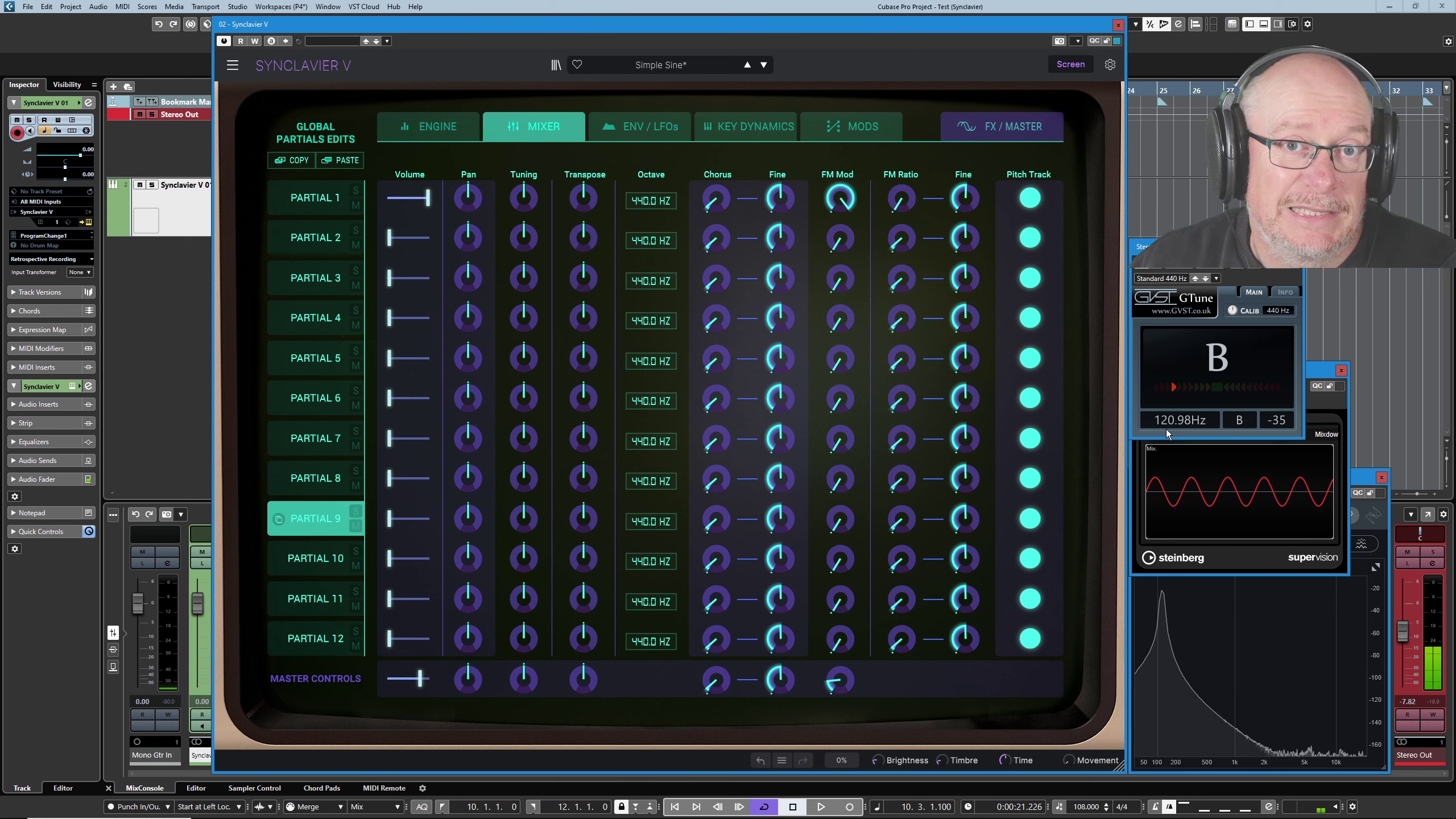
mouse_move(975, 198)
left_click_drag(975, 198, 975, 195)
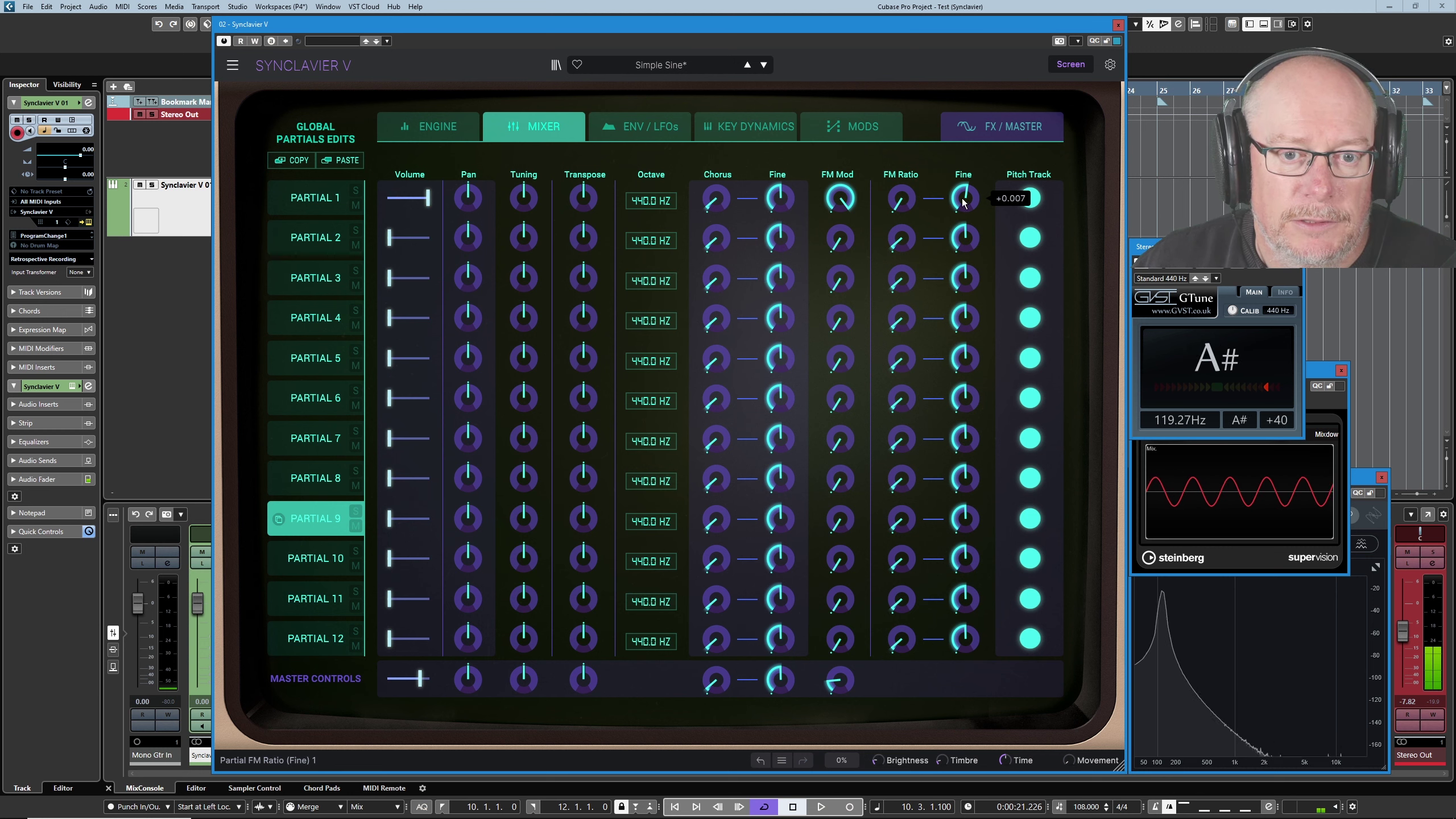
mouse_move(966, 197)
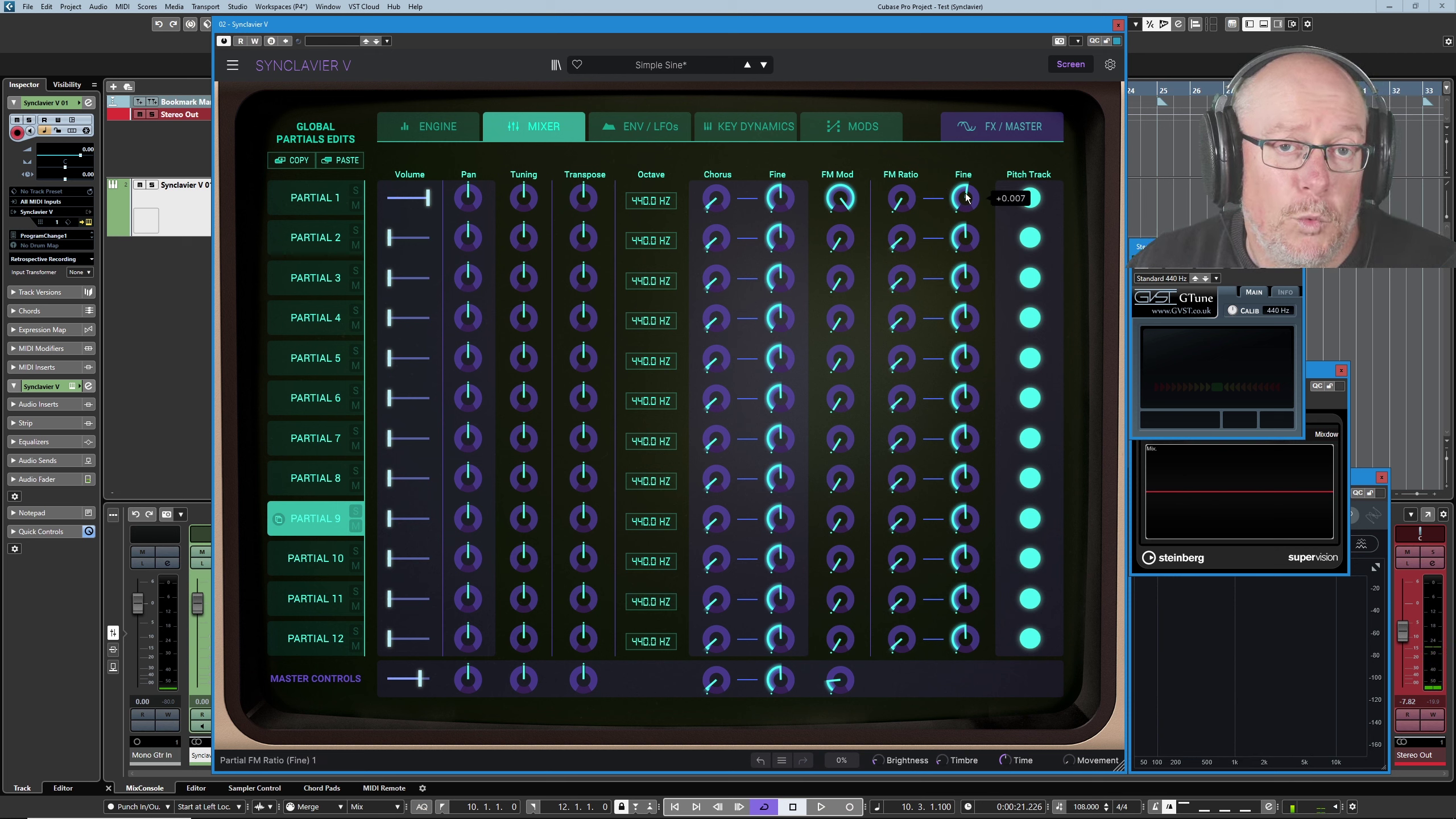
mouse_move(847, 195)
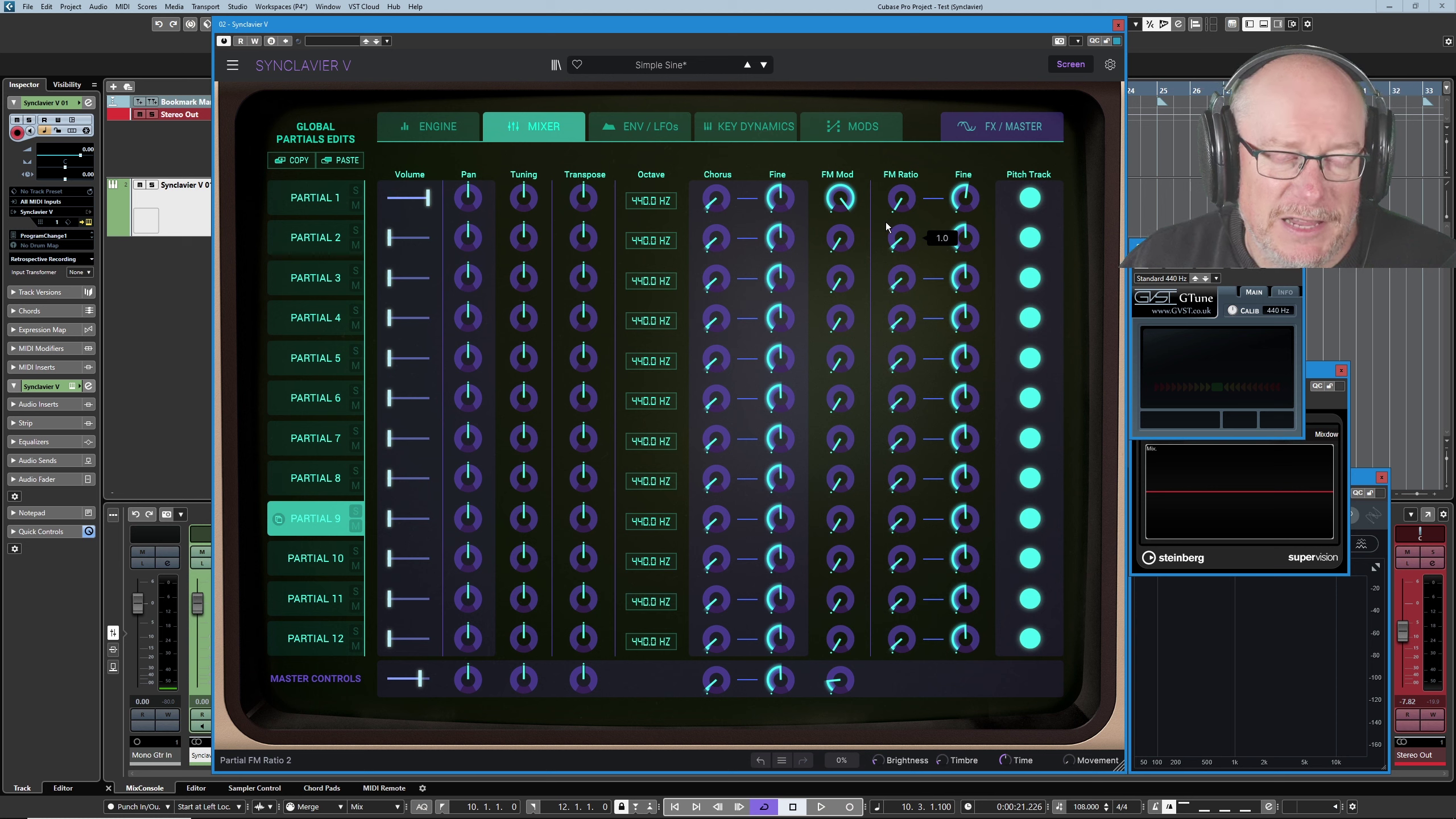
Sweep Partial 1's fine FM ratio up to +0.010
mouse_move(977, 230)
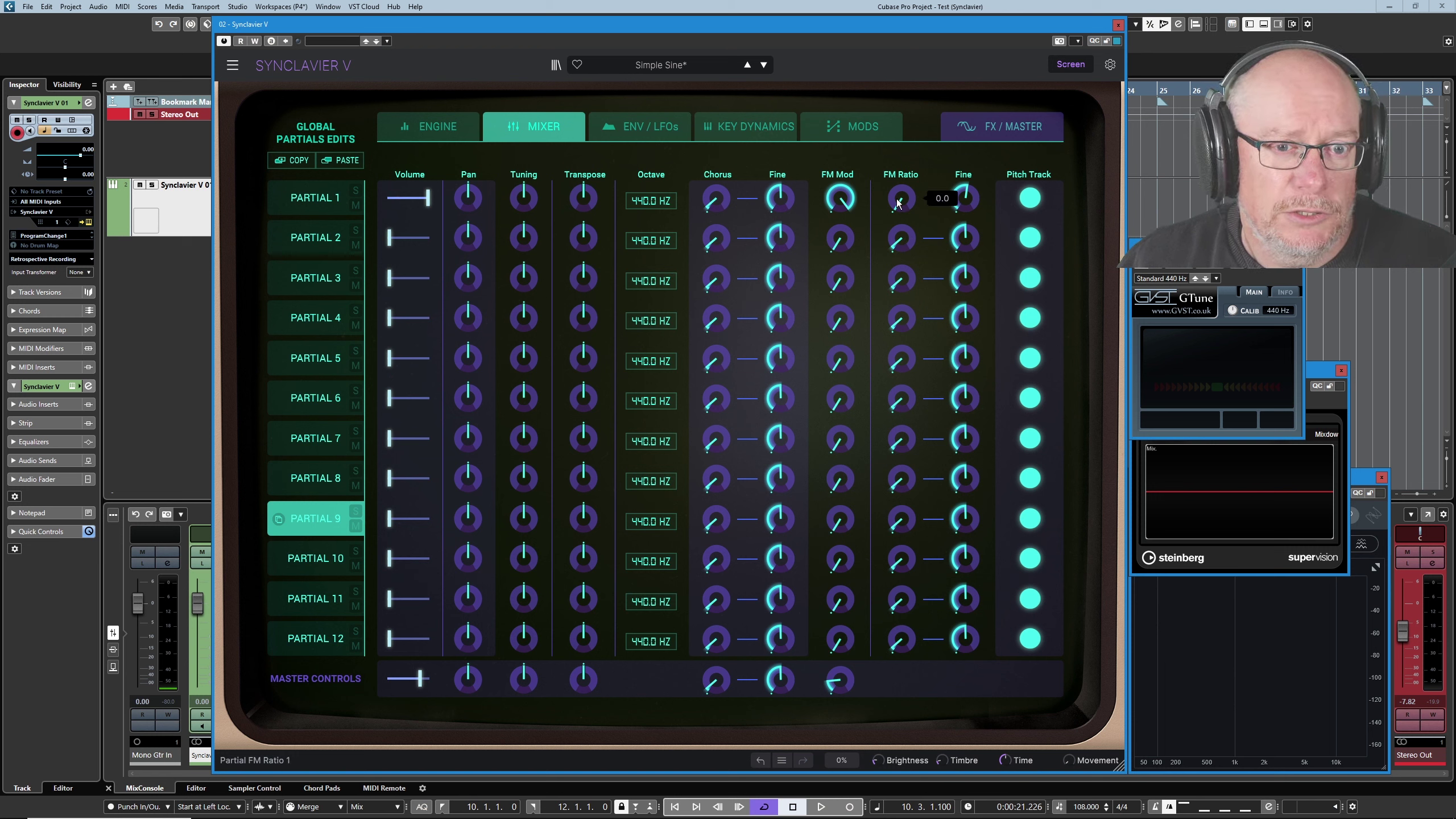
scroll(966, 202, "up", 1)
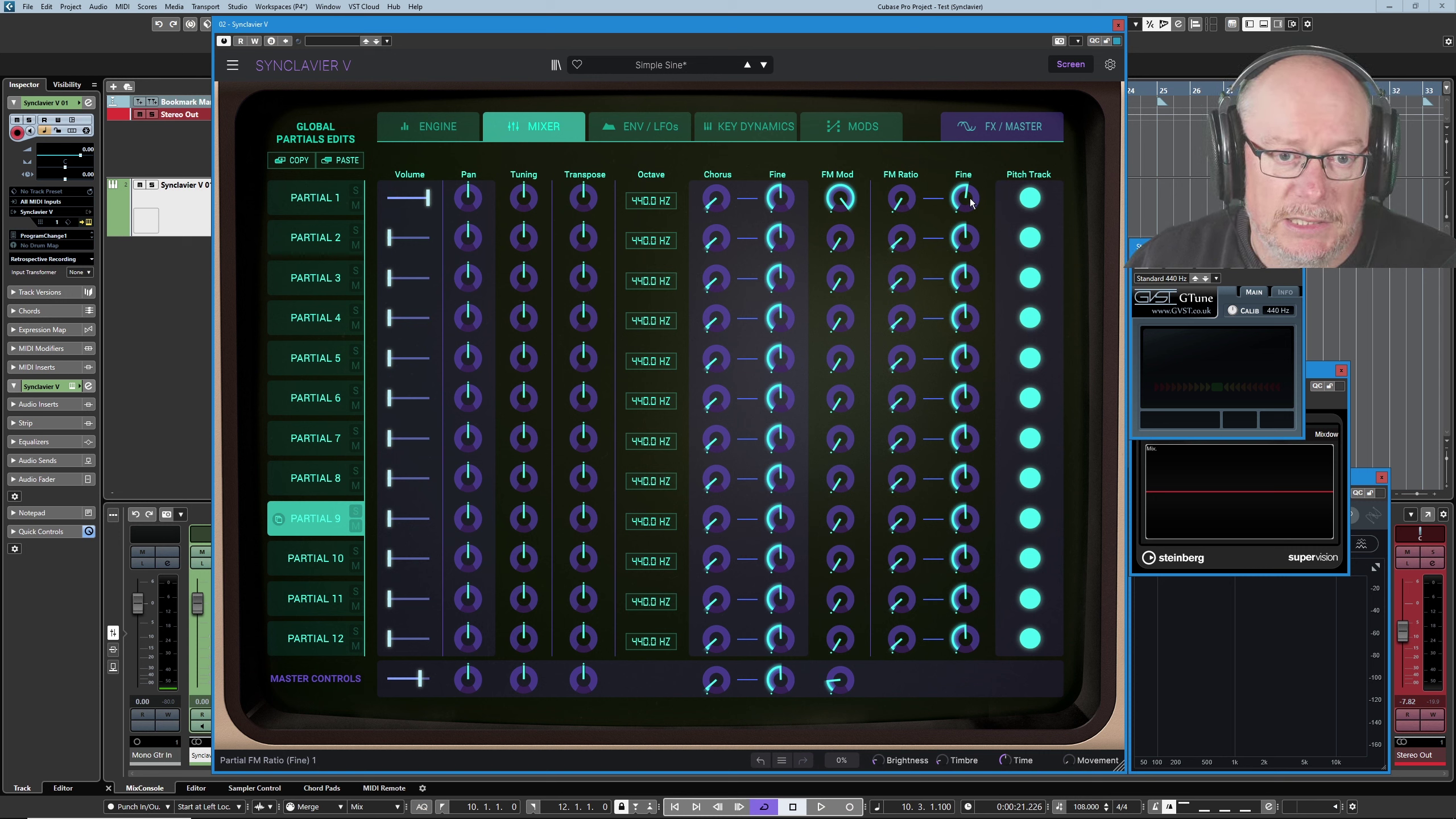
left_click_drag(965, 199, 964, 98)
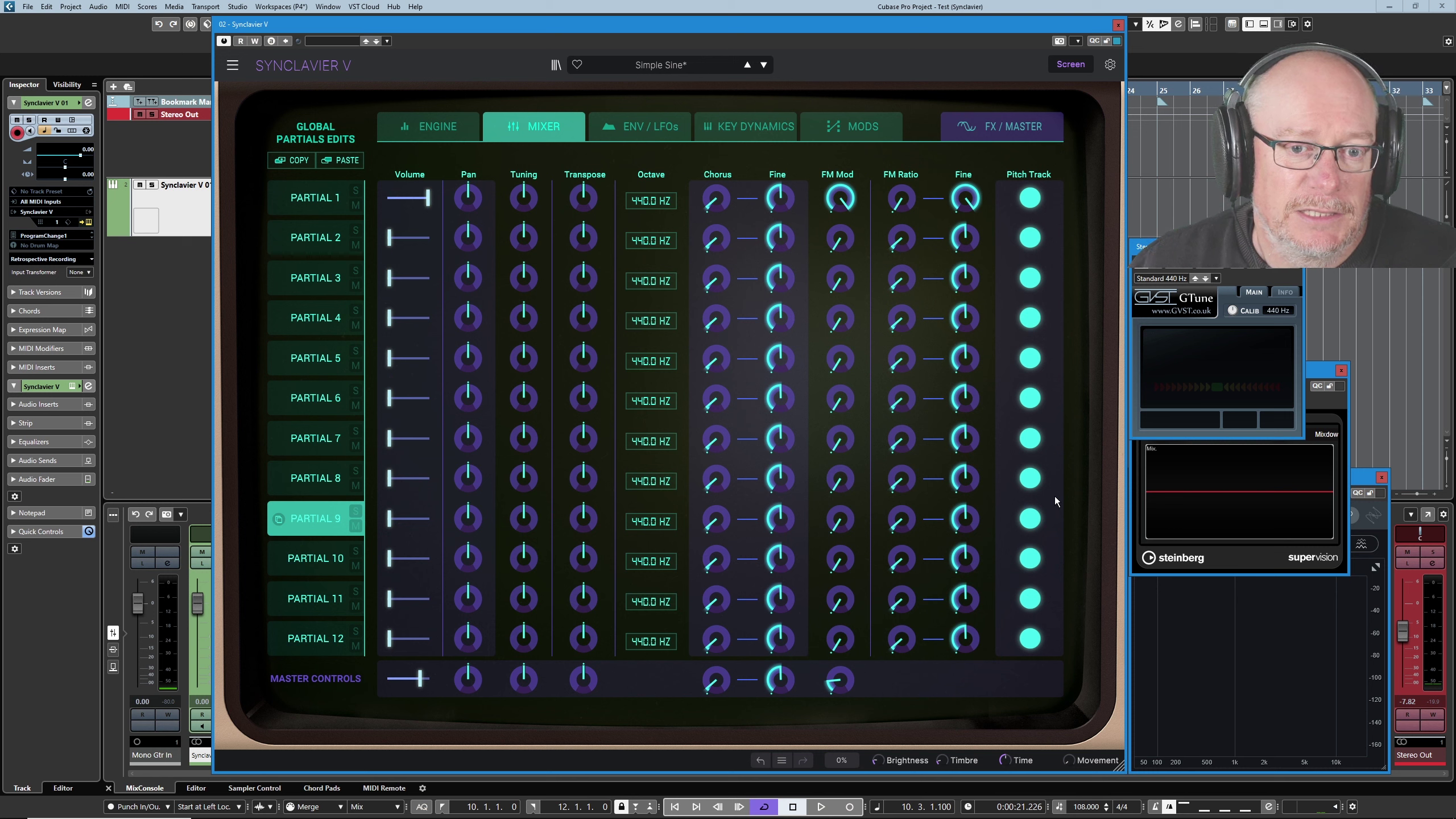
mouse_move(963, 196)
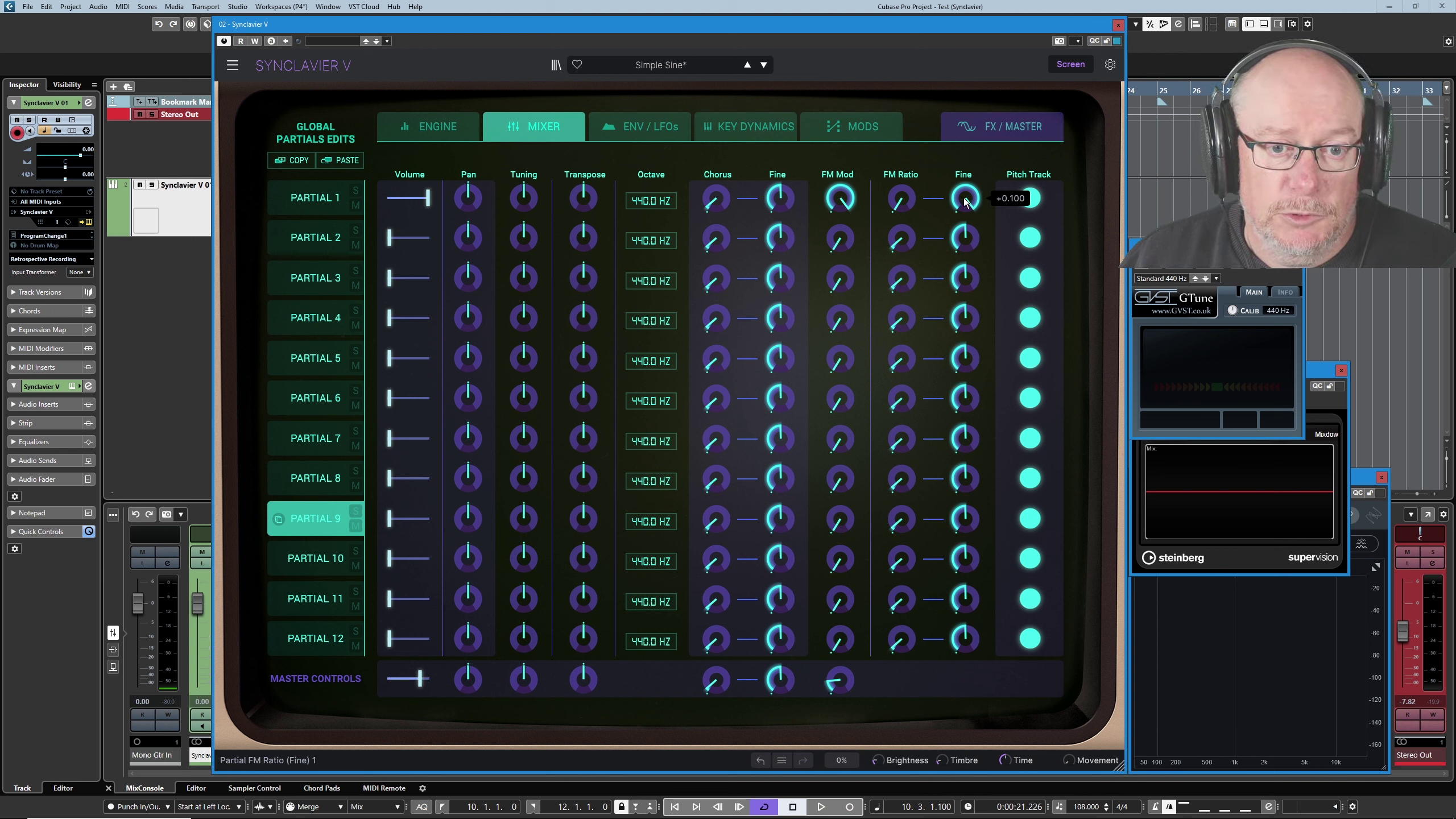
Try further fine FM ratio settings around +0.012, then reset it to 0.000
mouse_move(900, 201)
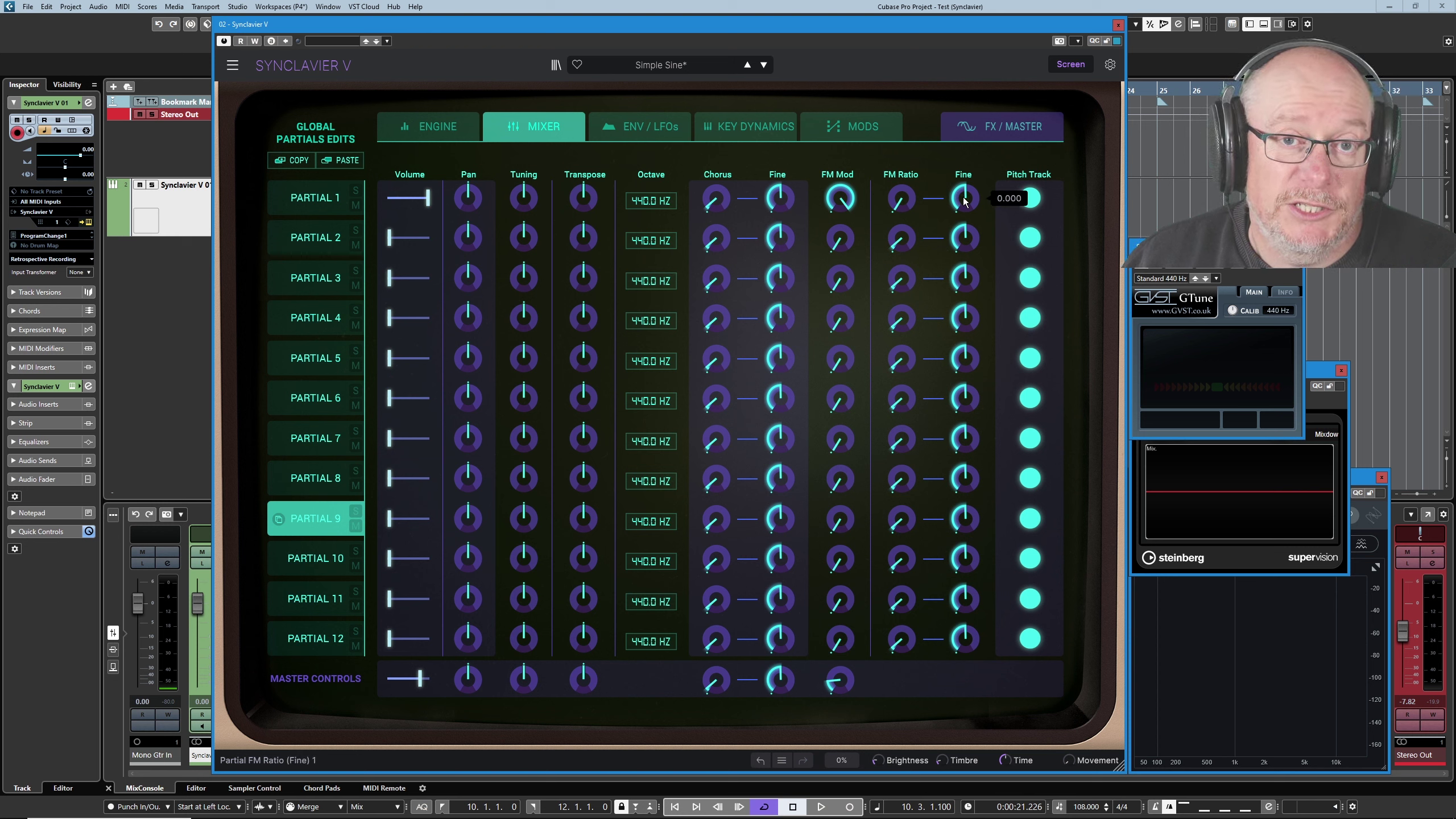
left_click_drag(964, 203, 964, 146)
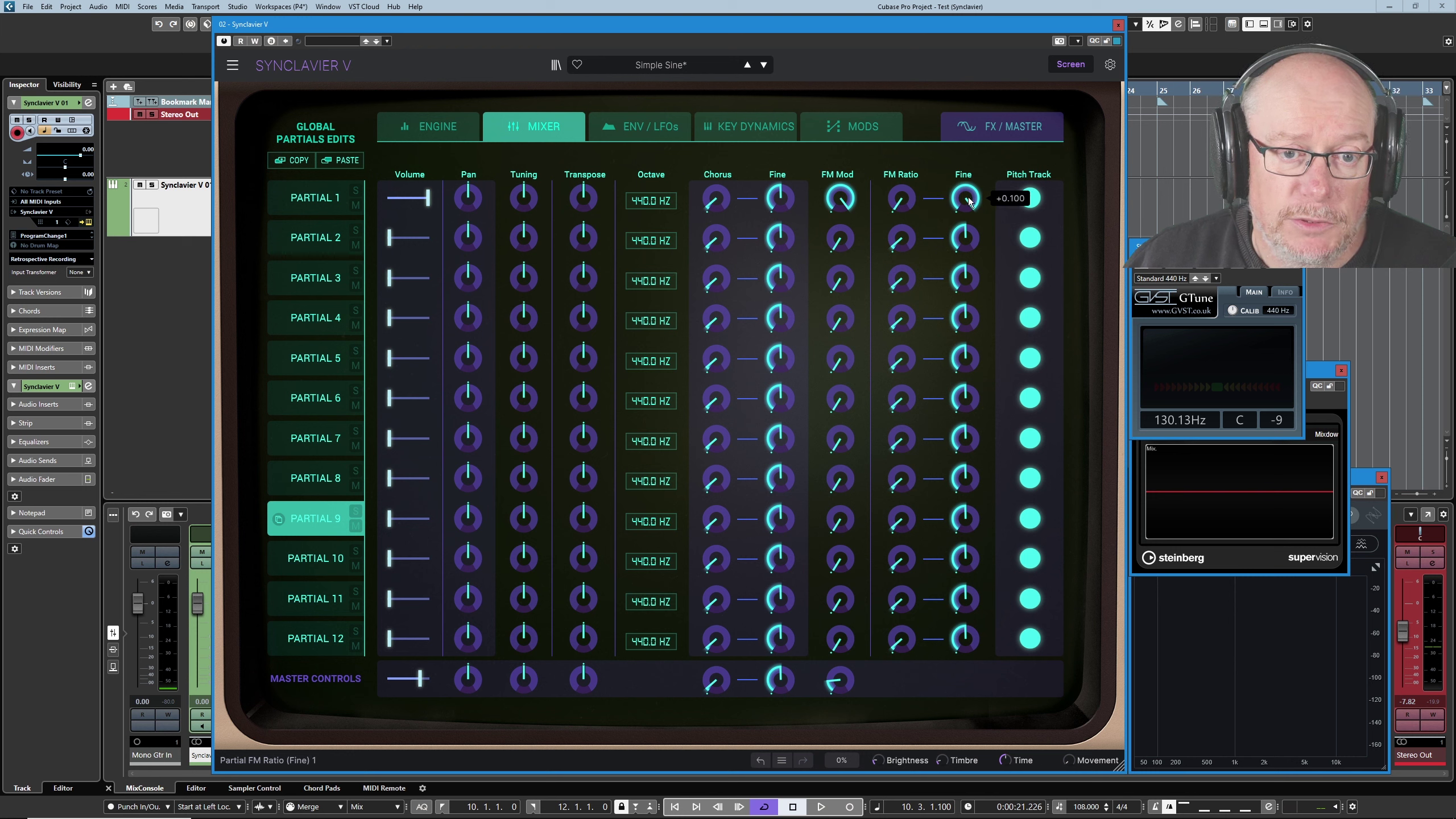
mouse_move(965, 198)
left_mouse_down()
mouse_move(965, 241)
mouse_move(965, 198)
left_mouse_up()
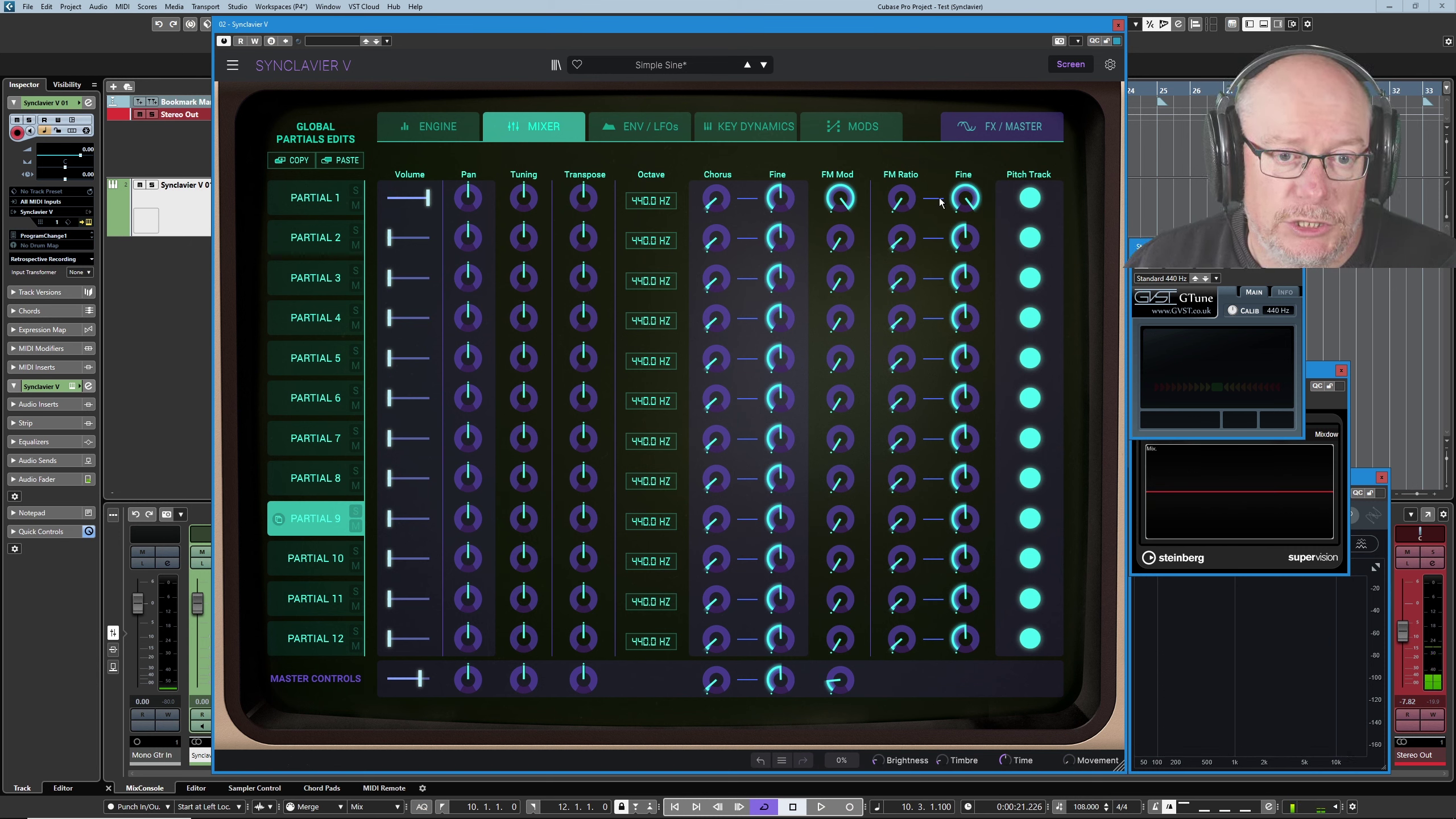
double_click(968, 199)
mouse_move(901, 200)
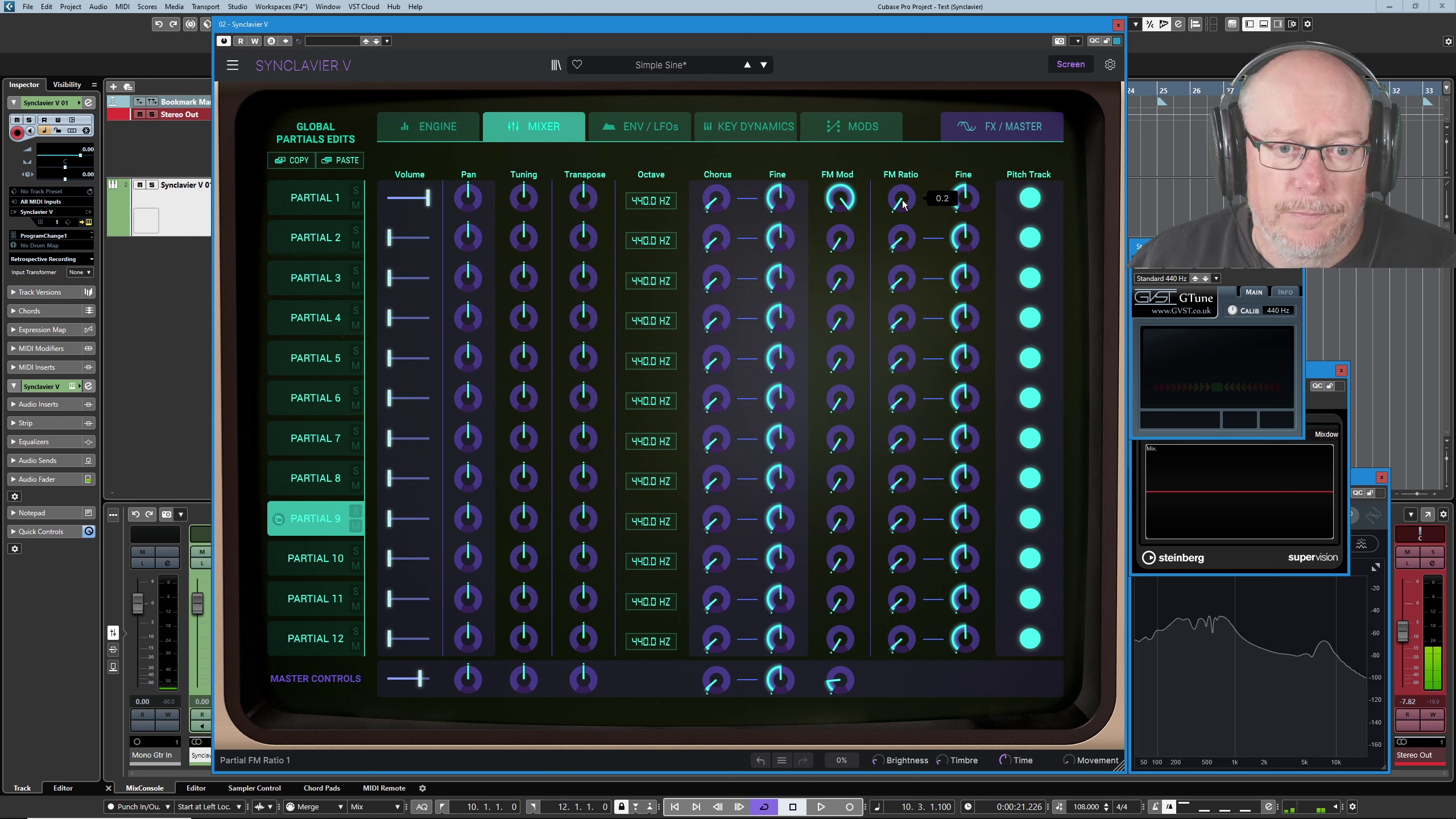
Scroll Partial 1's FM Ratio knob up from 0.2 to 1.0
scroll(901, 200, "up", 1)
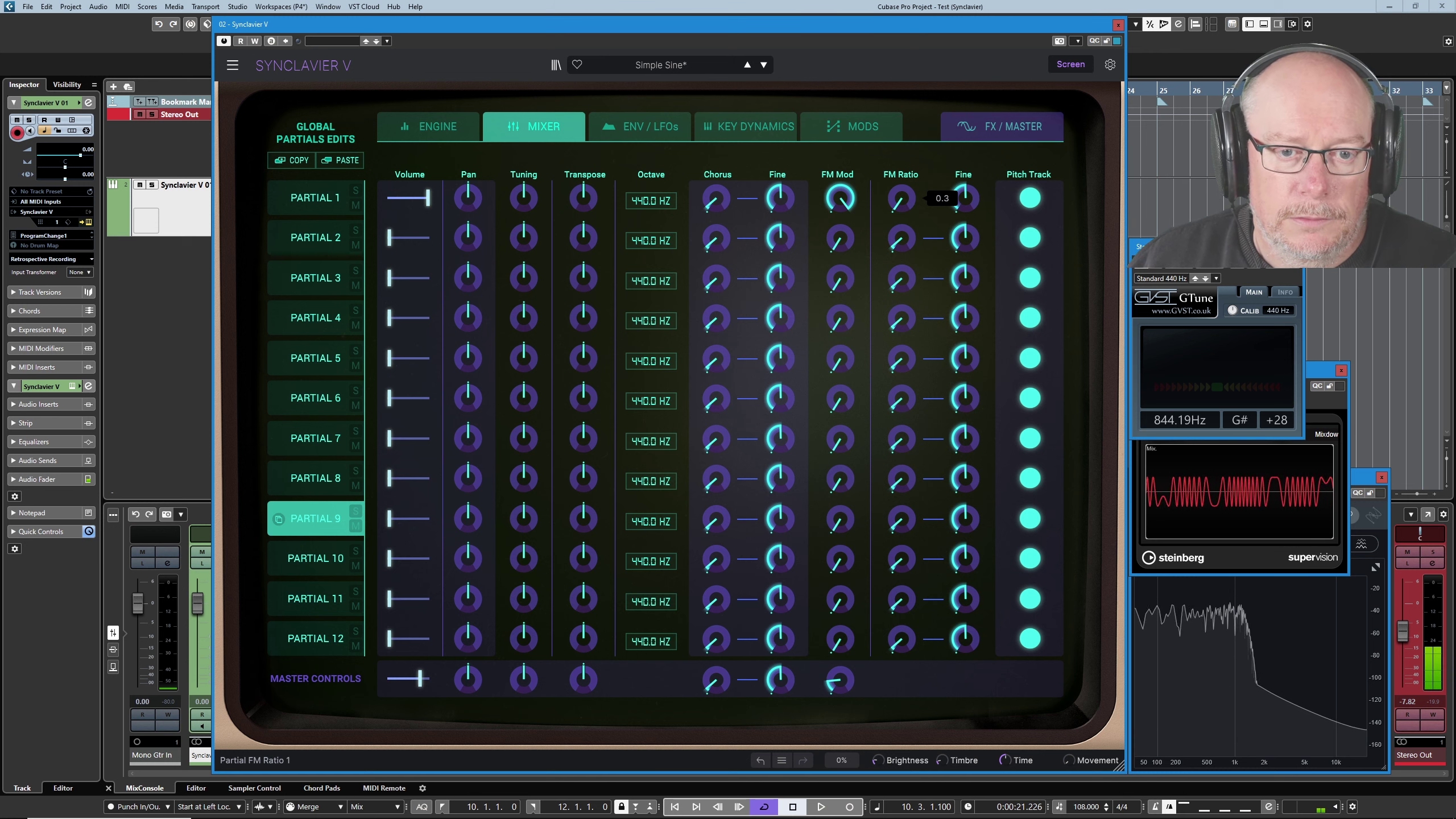
scroll(901, 200, "up", 2)
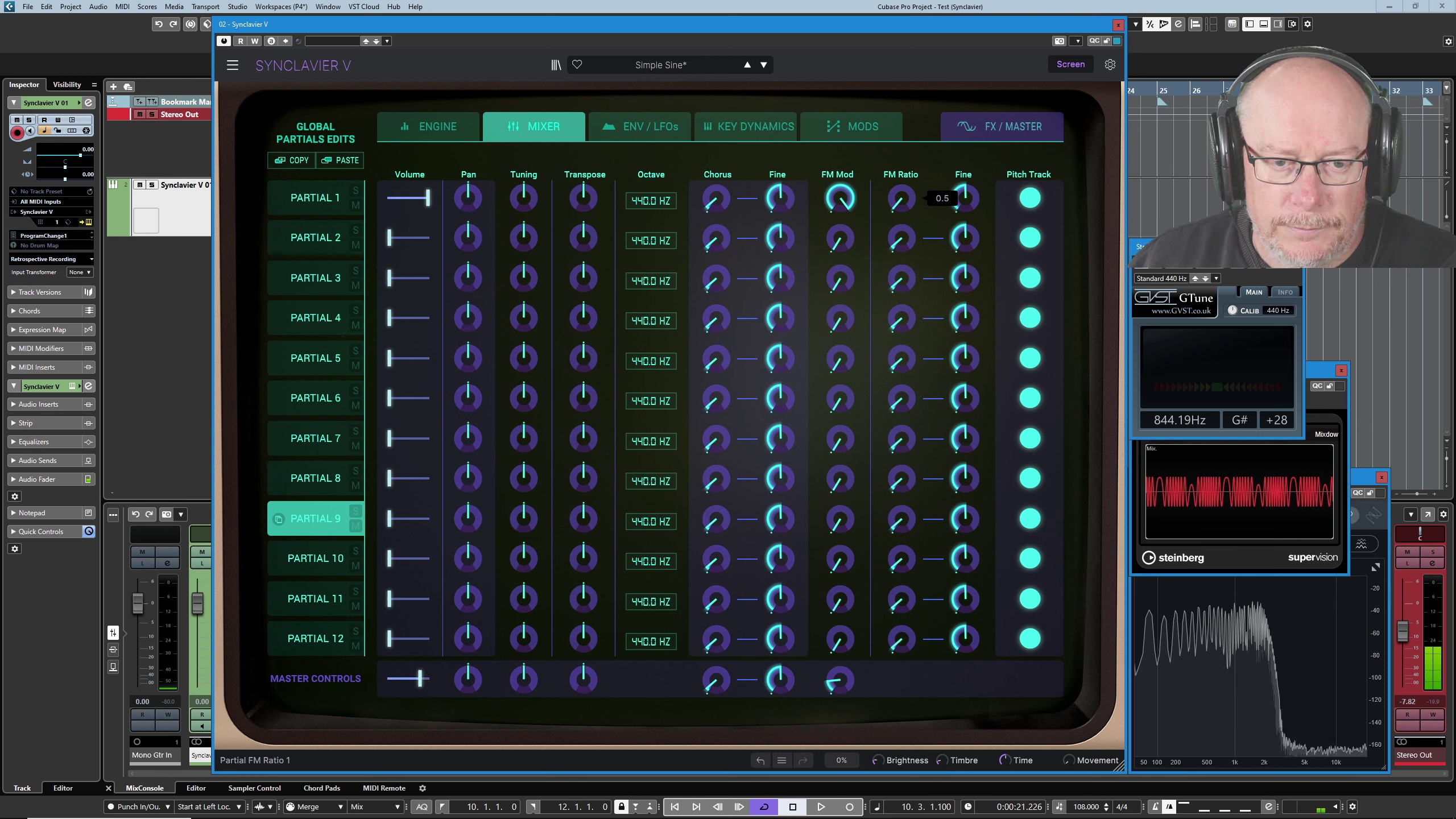
scroll(901, 200, "up", 2)
scroll(901, 200, "up", 2)
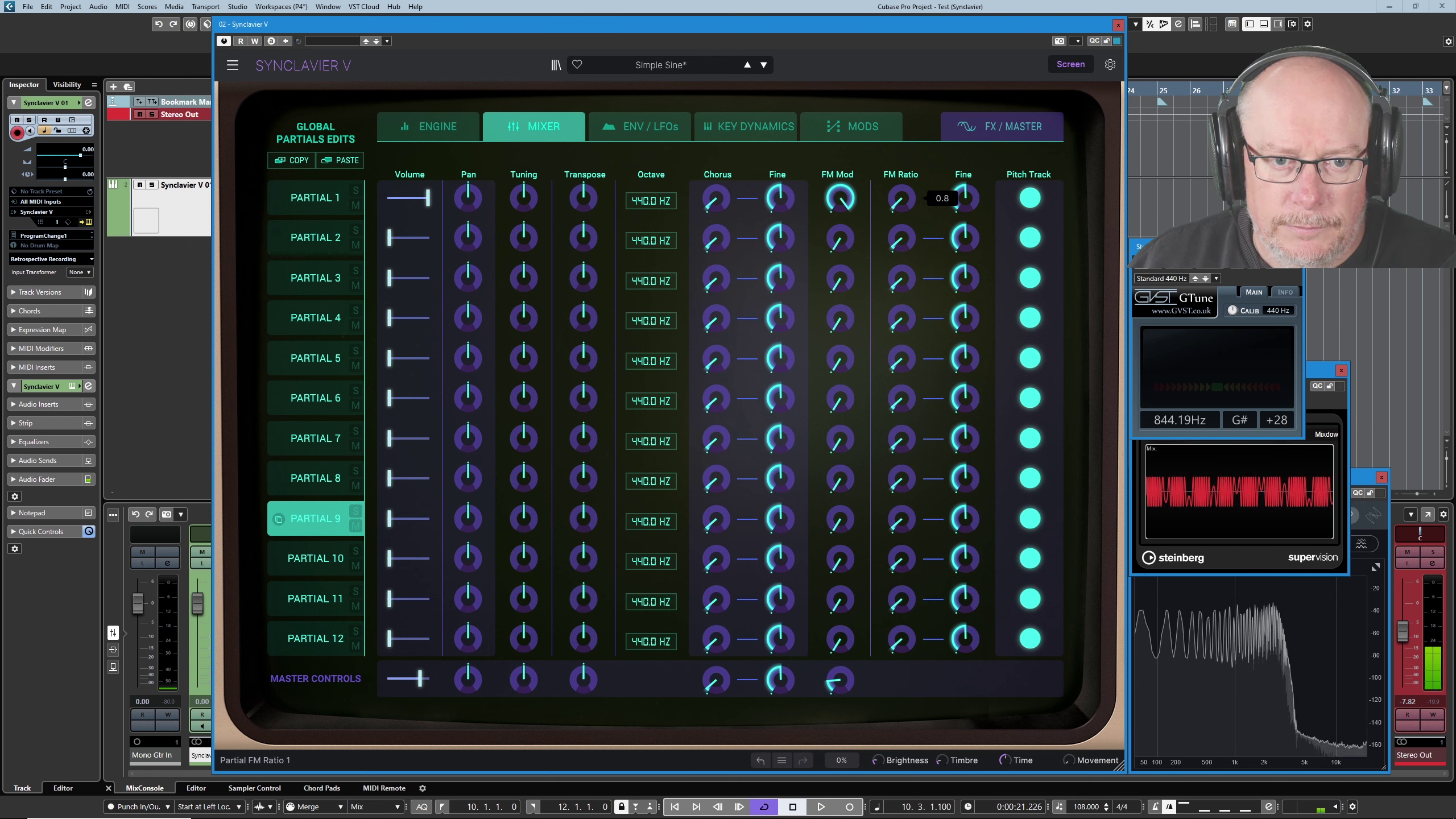
scroll(896, 214, "up", 1)
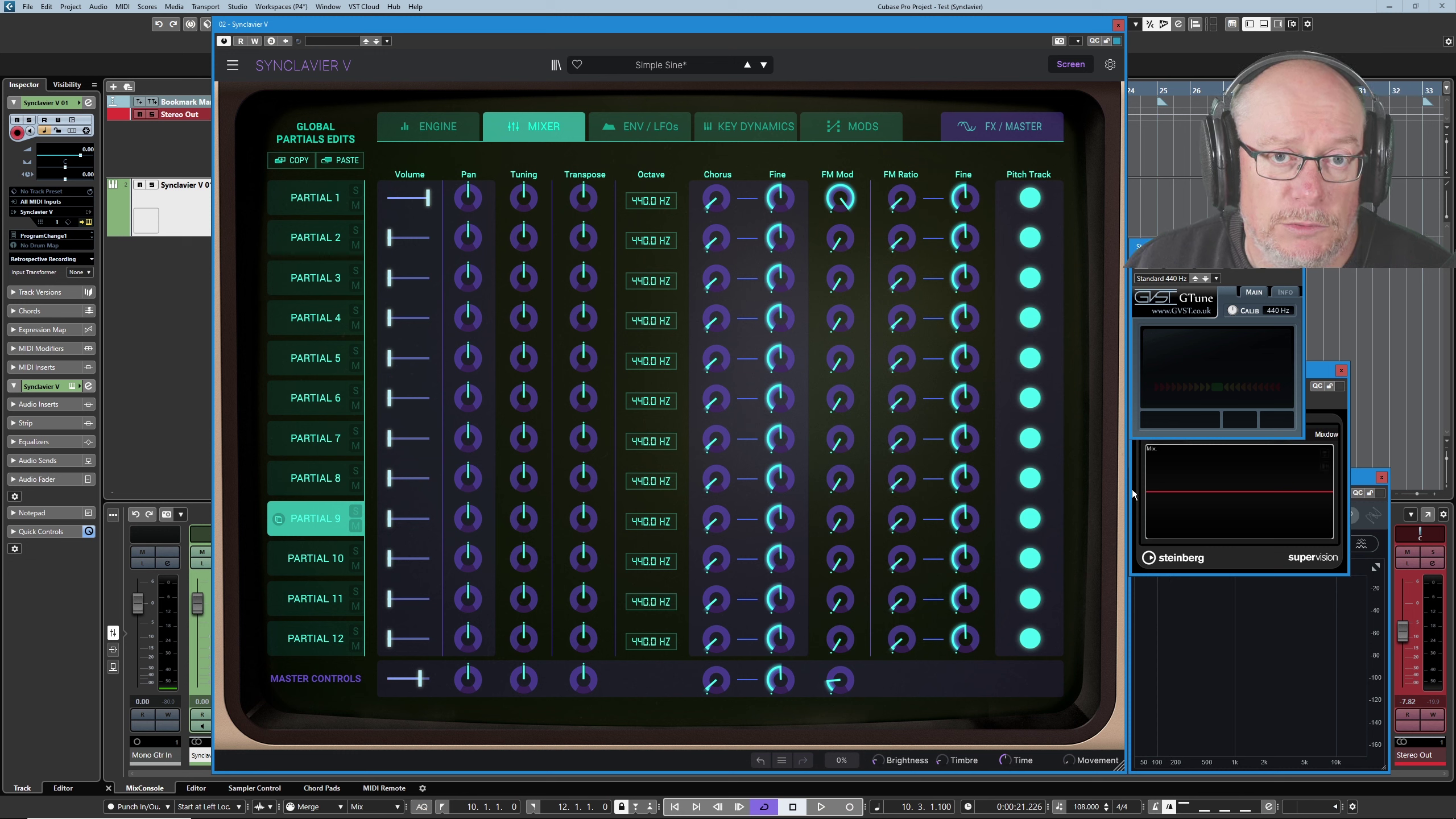
Lower the Cubase Stereo Out fader to -12.4 and scroll Partial 1's fine FM ratio upward
mouse_move(966, 202)
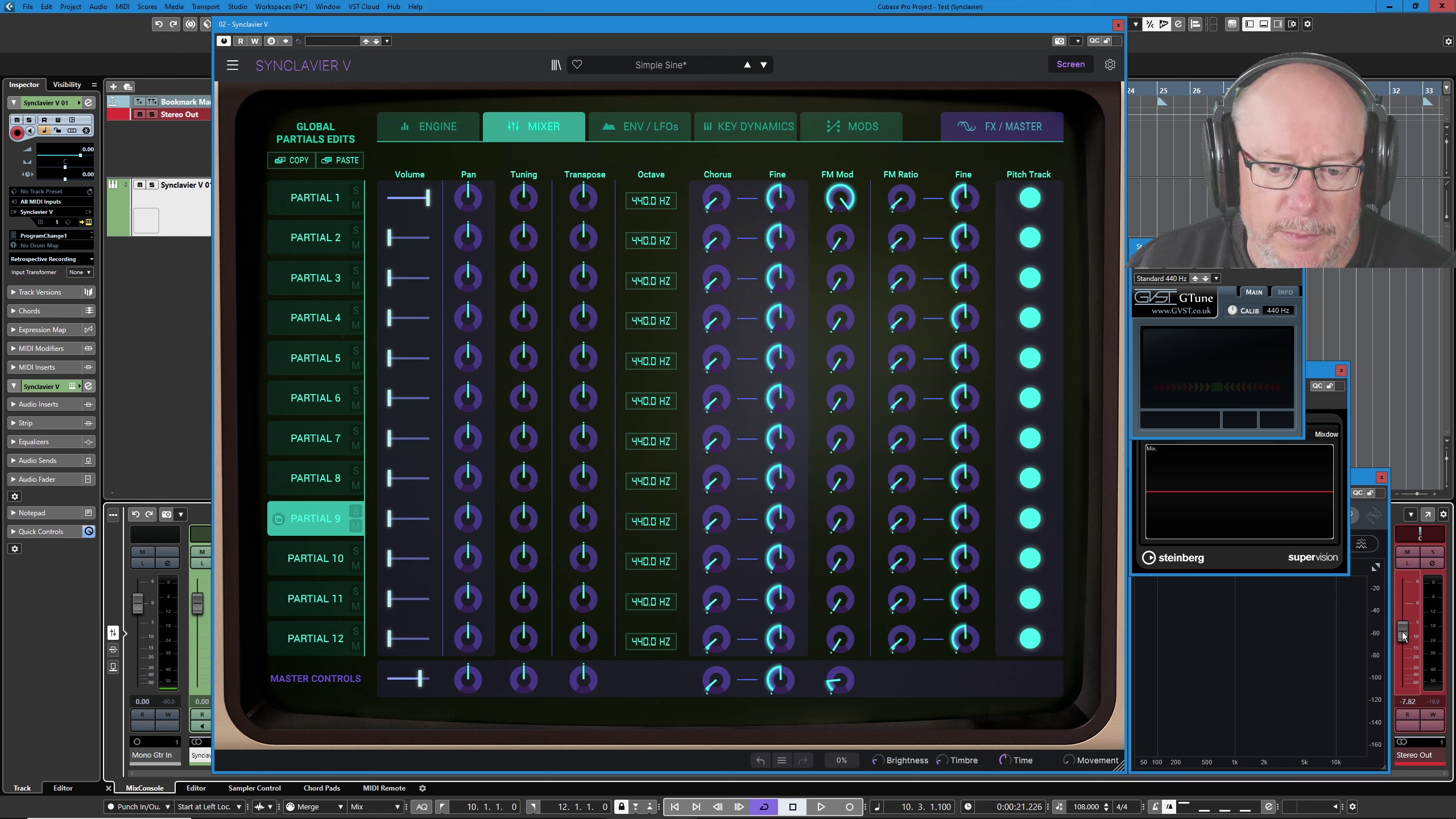
left_click_drag(1402, 632, 1401, 644)
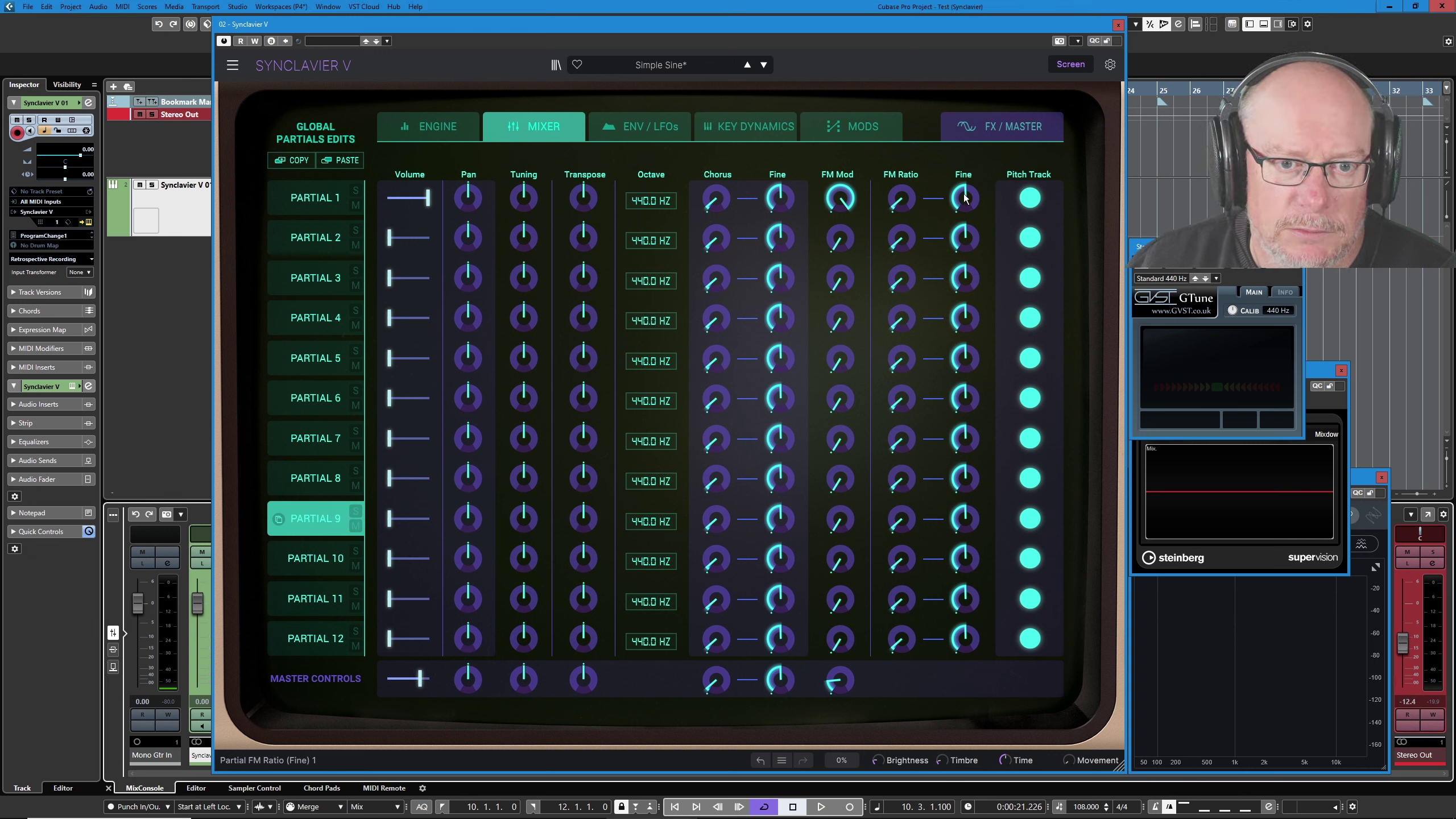
mouse_move(987, 201)
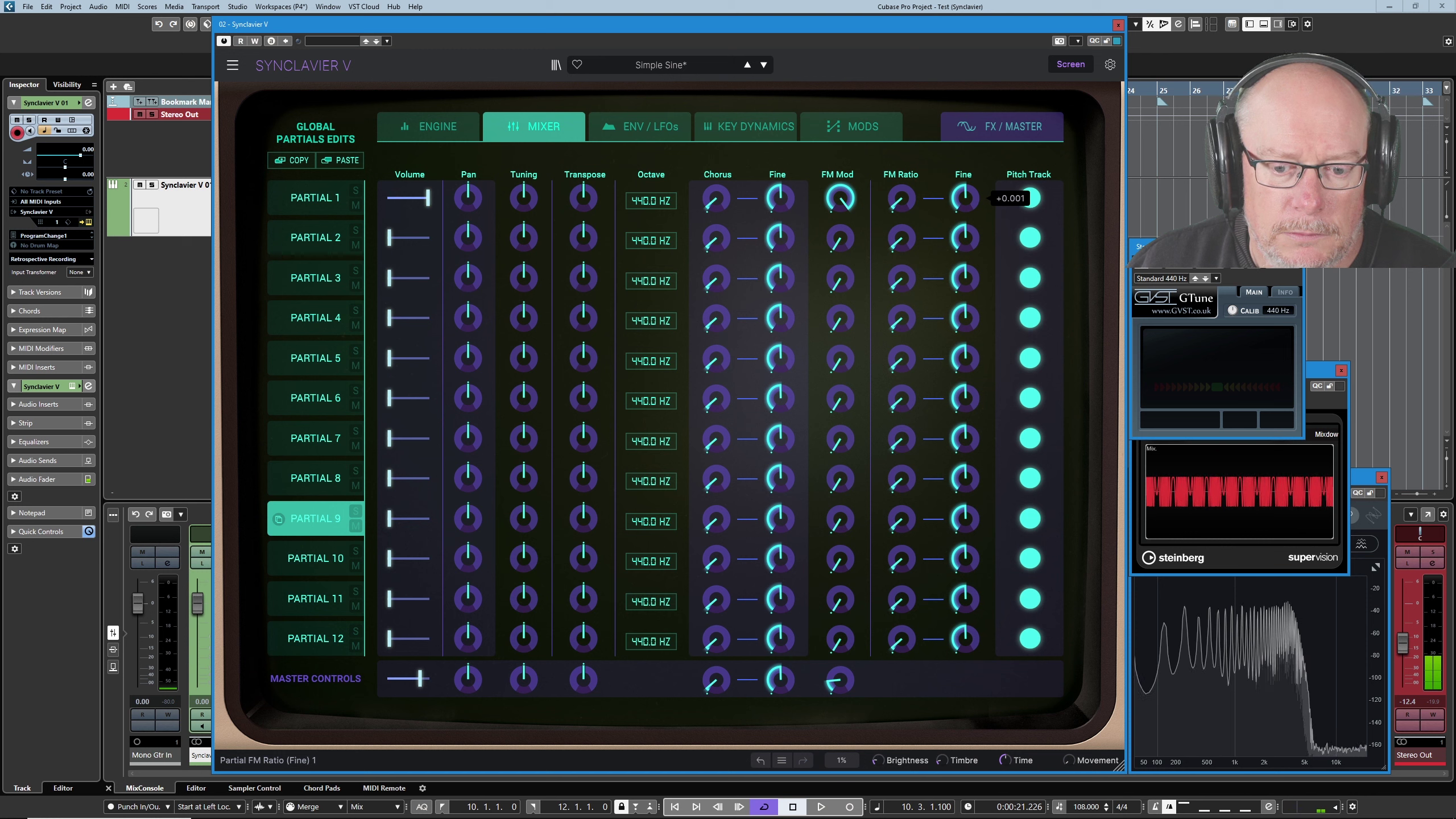
scroll(988, 201, "up", 1)
scroll(988, 200, "up", 4)
scroll(987, 200, "up", 10)
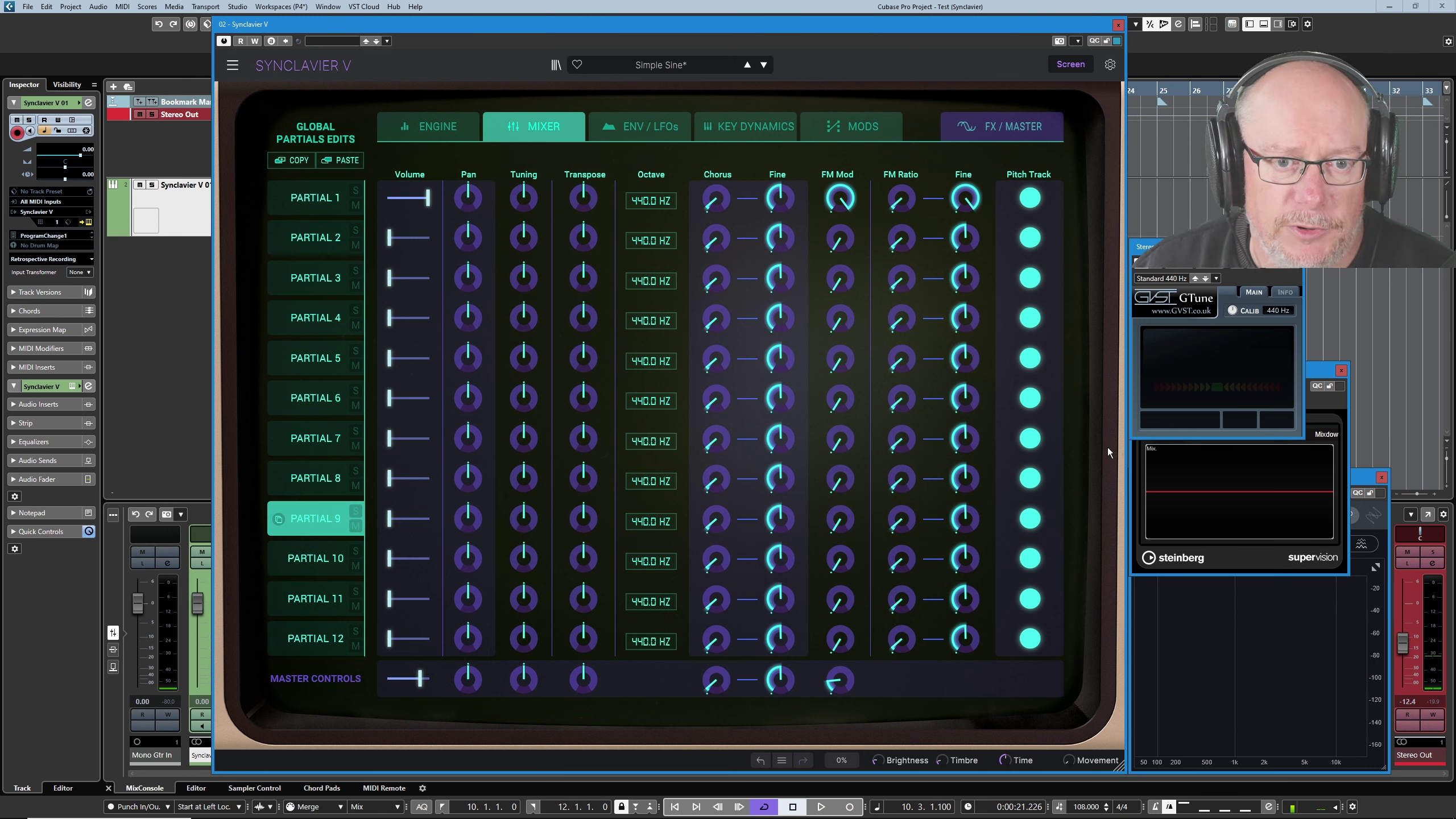
Reset Partial 1's fine FM ratio, raise it to +0.051, and lower Stereo Out to -24.4
double_click(964, 198)
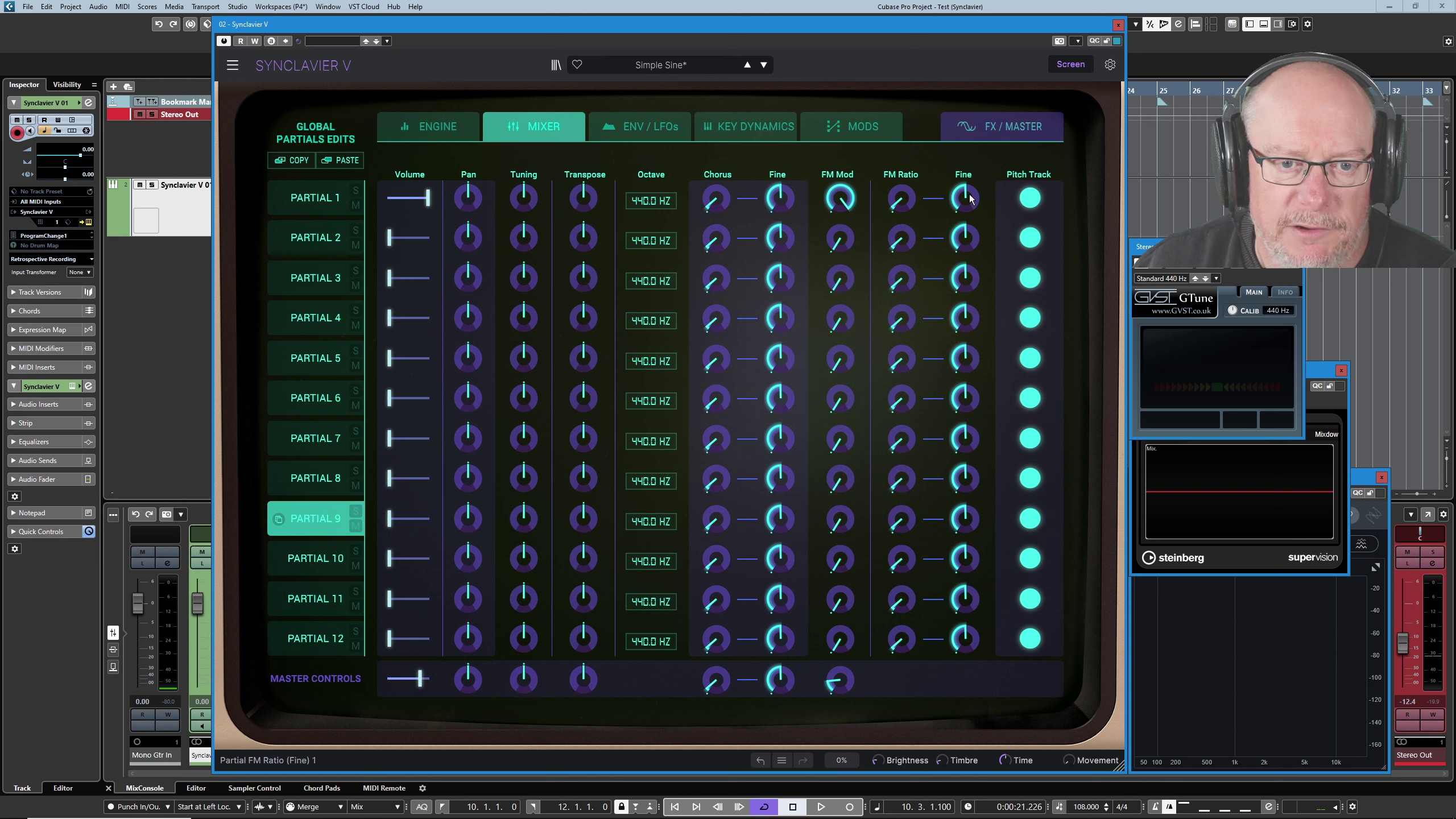
mouse_move(968, 202)
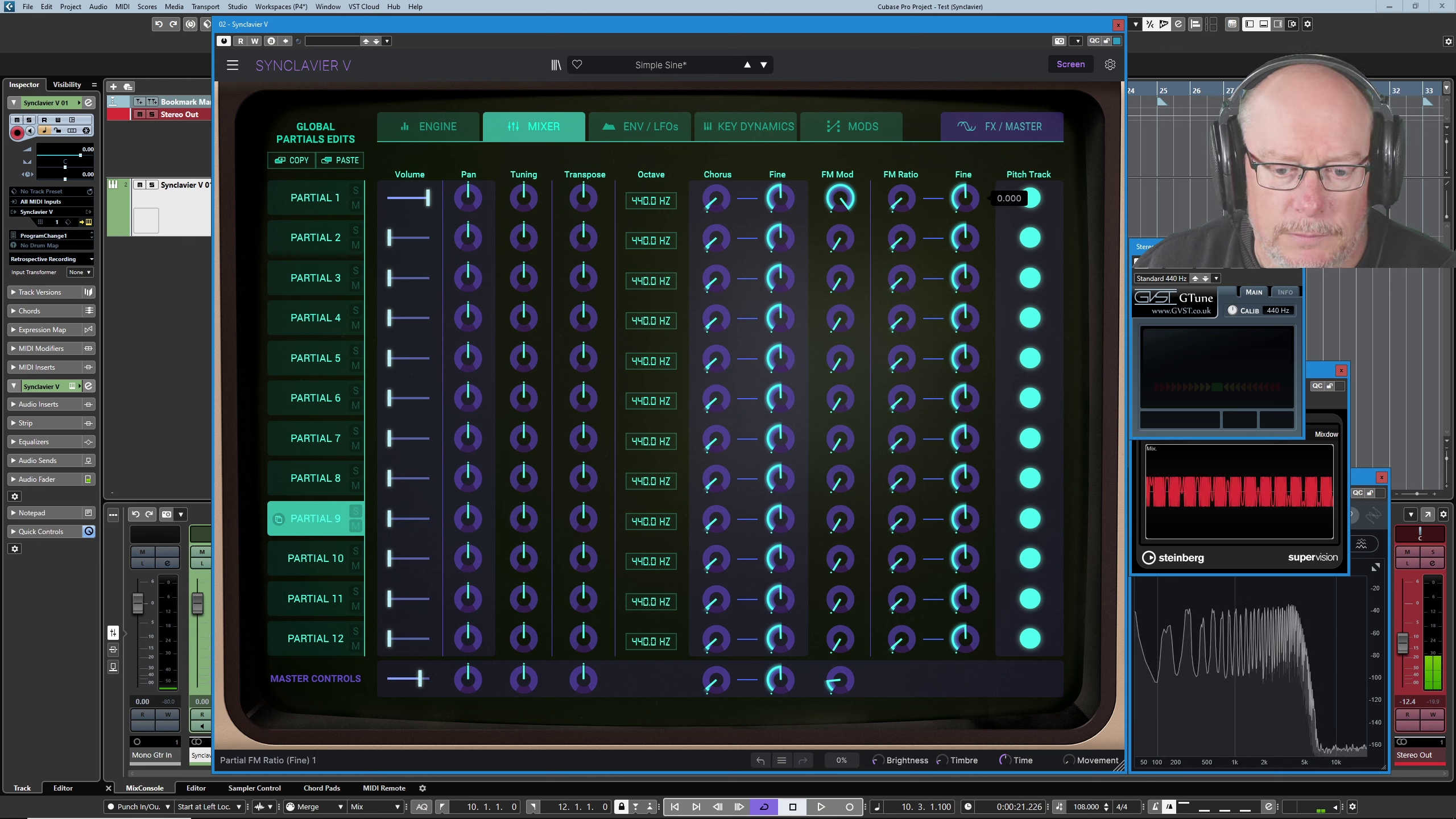
left_click_drag(967, 202, 968, 184)
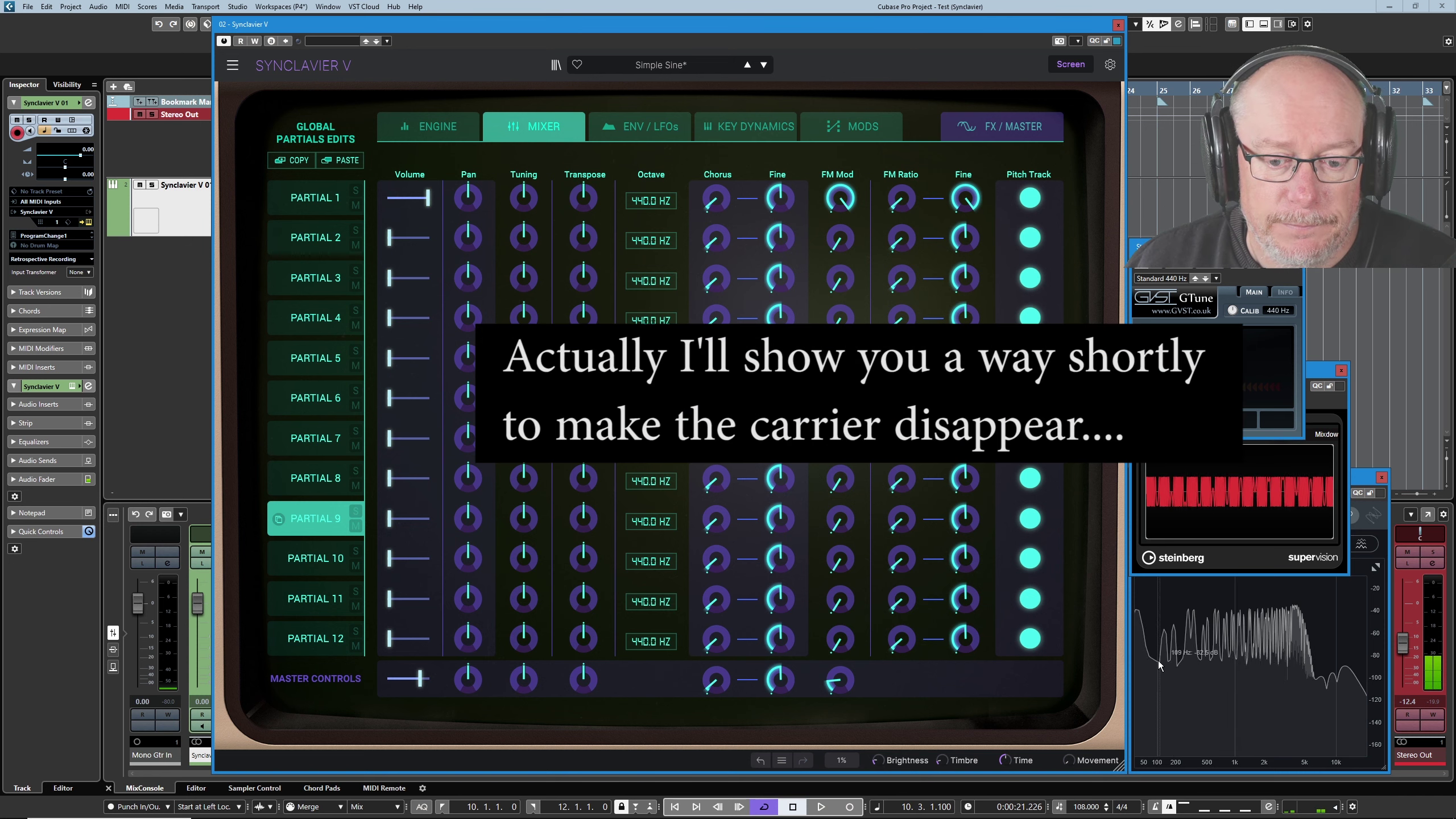
left_click_drag(1395, 657, 1310, 676)
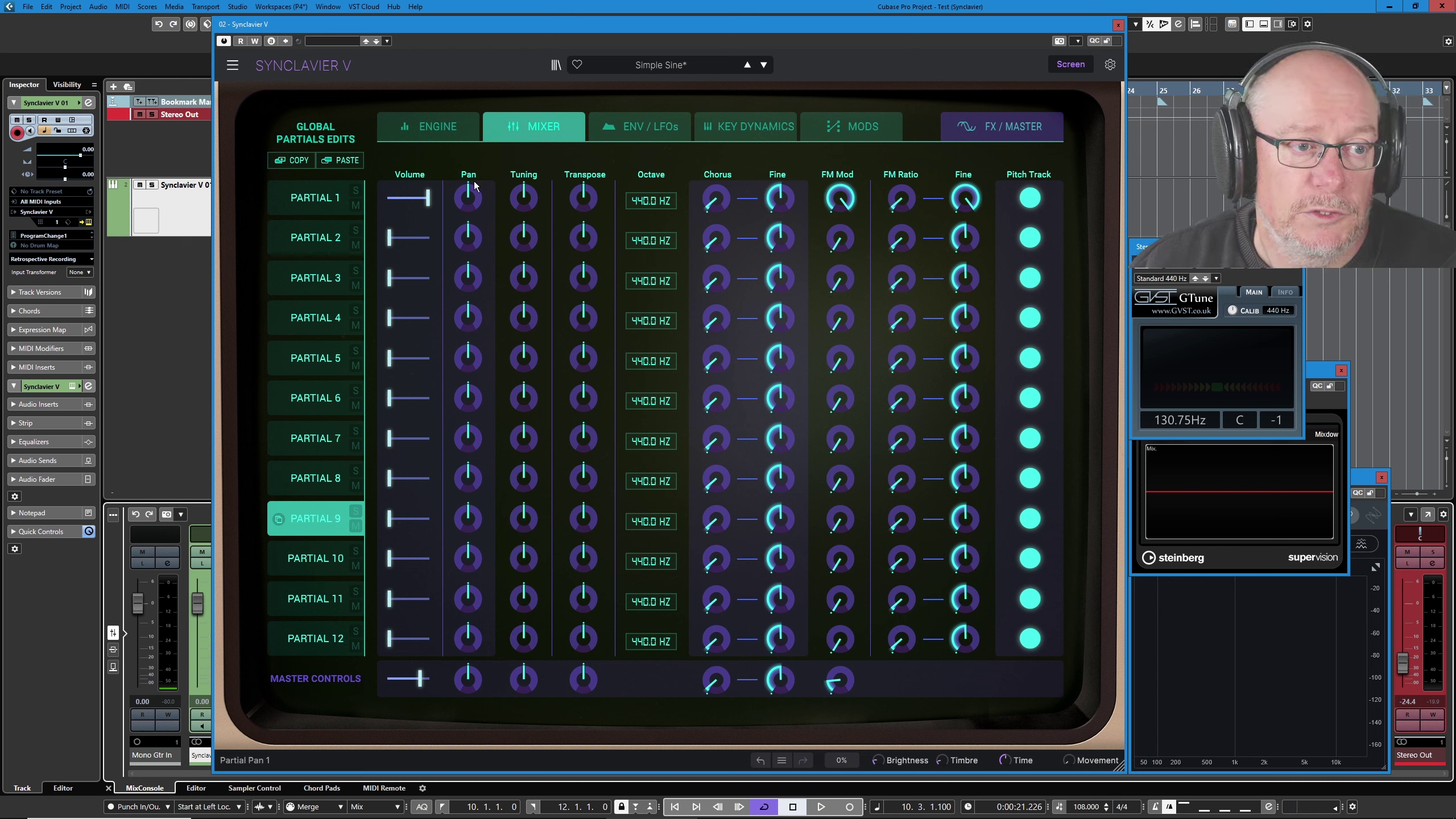
Check the Mixer page briefly, then return to the Engine page's carrier and modulator harmonic editors
left_click(455, 125)
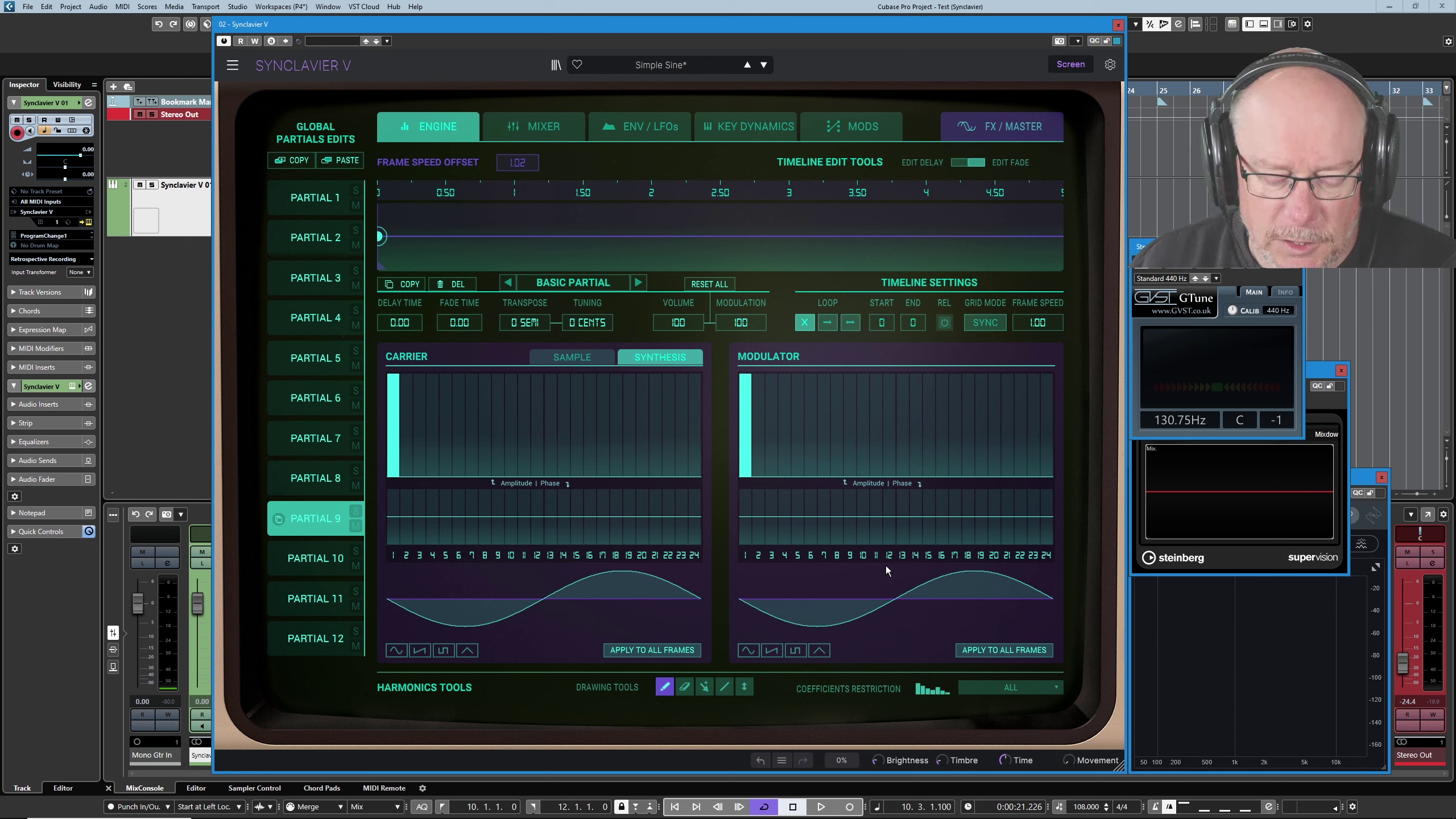
left_click(542, 127)
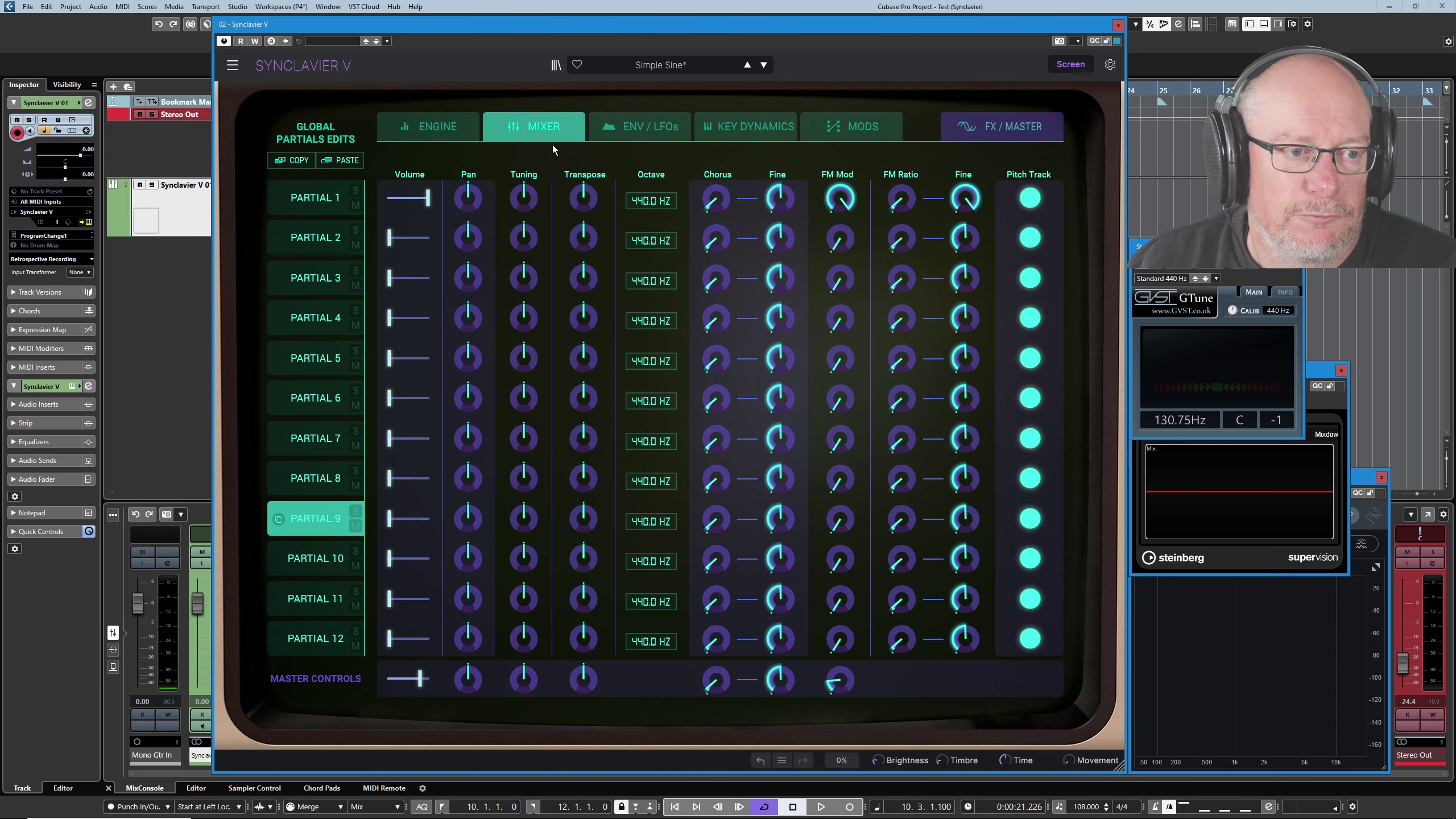
left_click(448, 125)
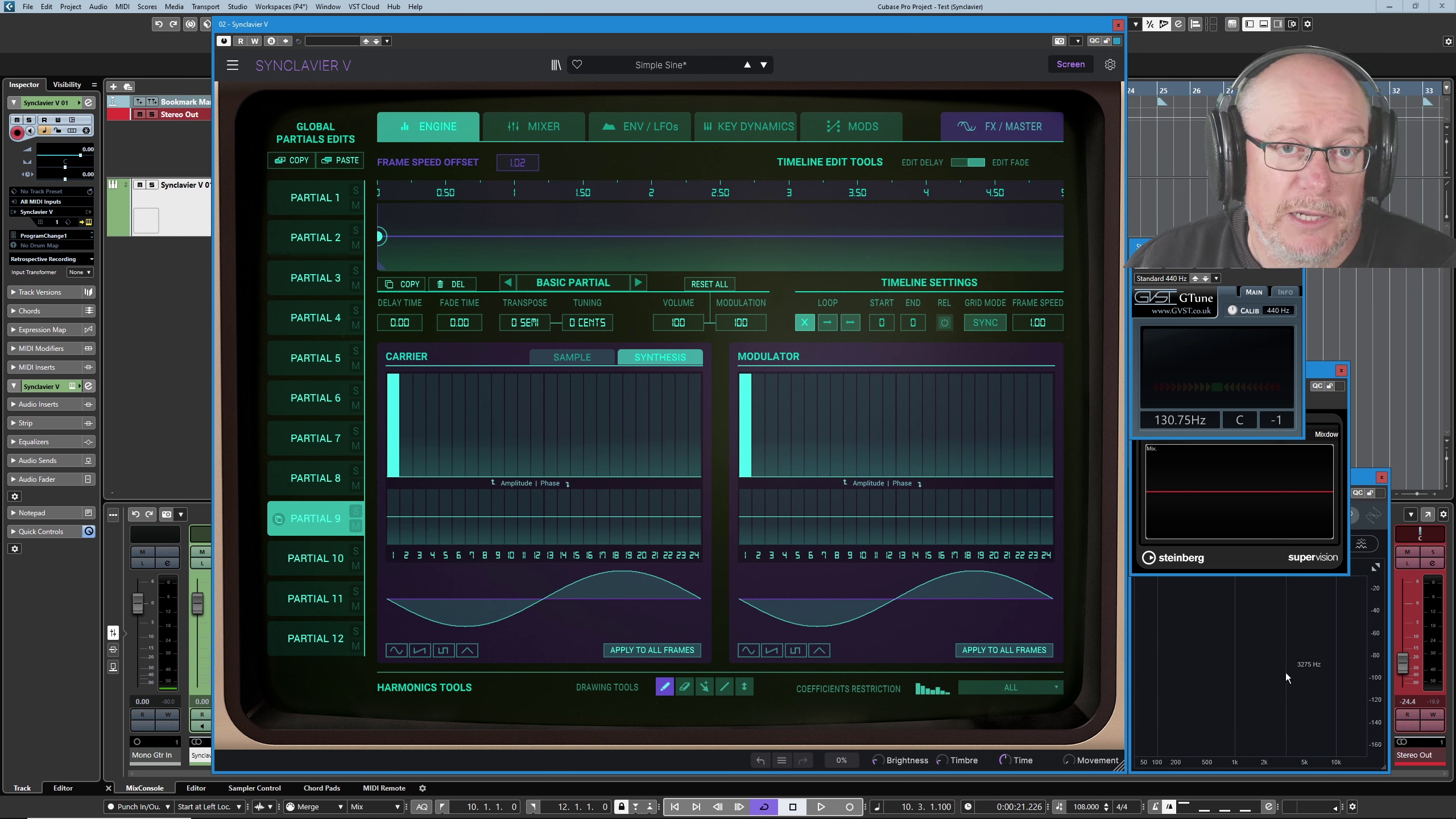
Draw Partial 1's modulator harmonics 3, 6, 8, 11 and 12–20, then lower phases around harmonics 17–21
left_click(315, 197)
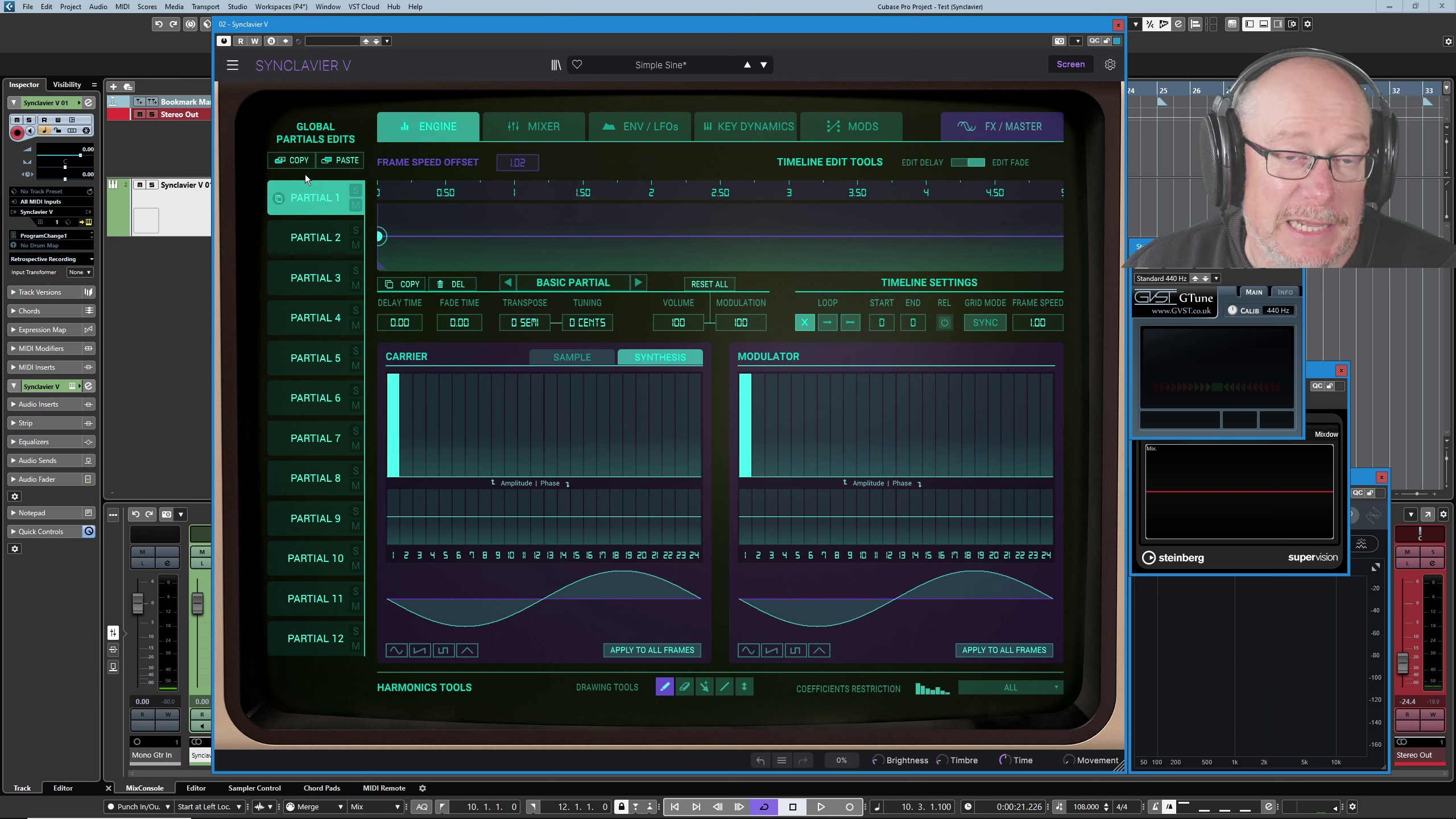
left_click(768, 415)
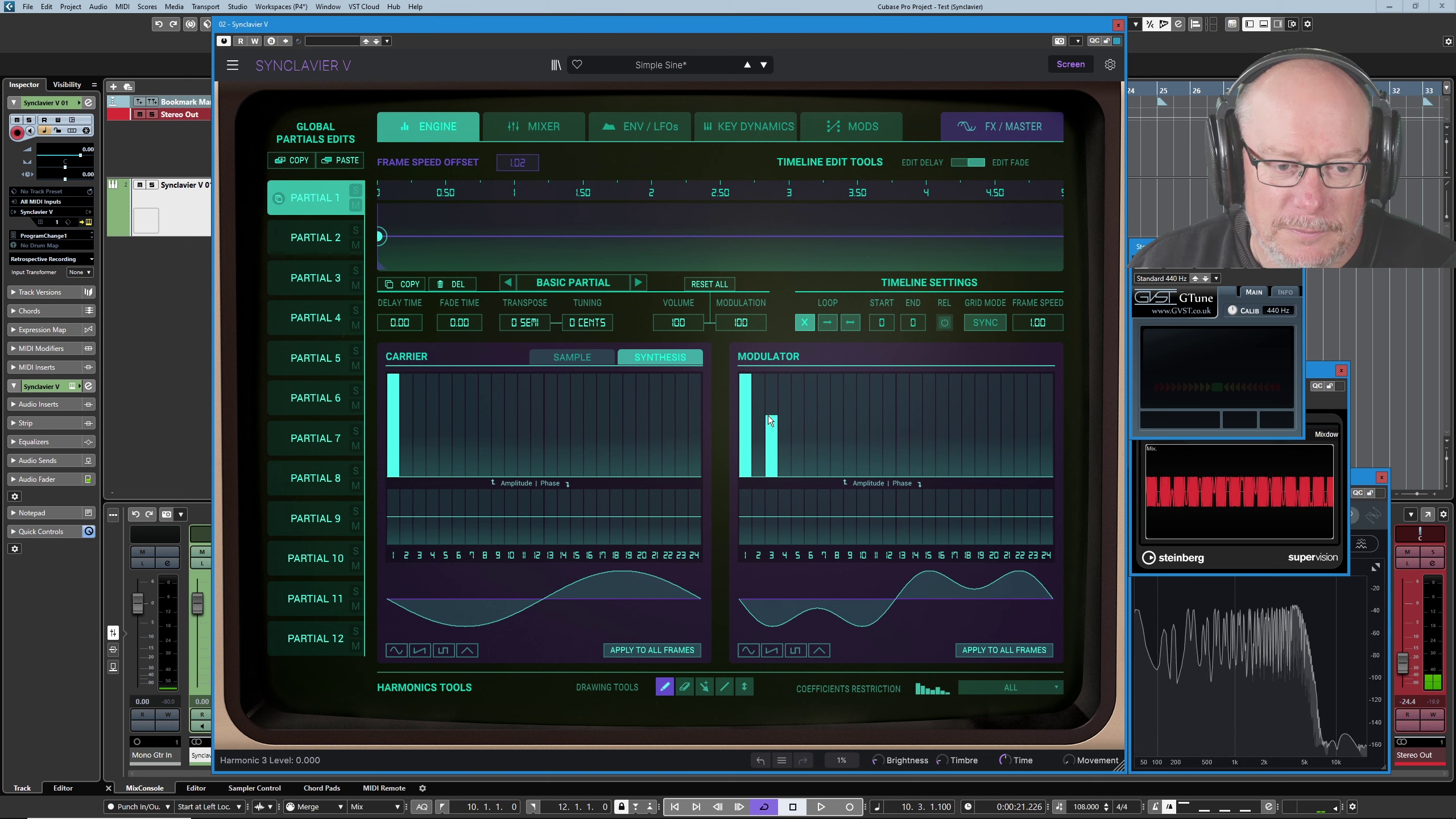
left_click(811, 388)
left_click(837, 428)
left_click(876, 391)
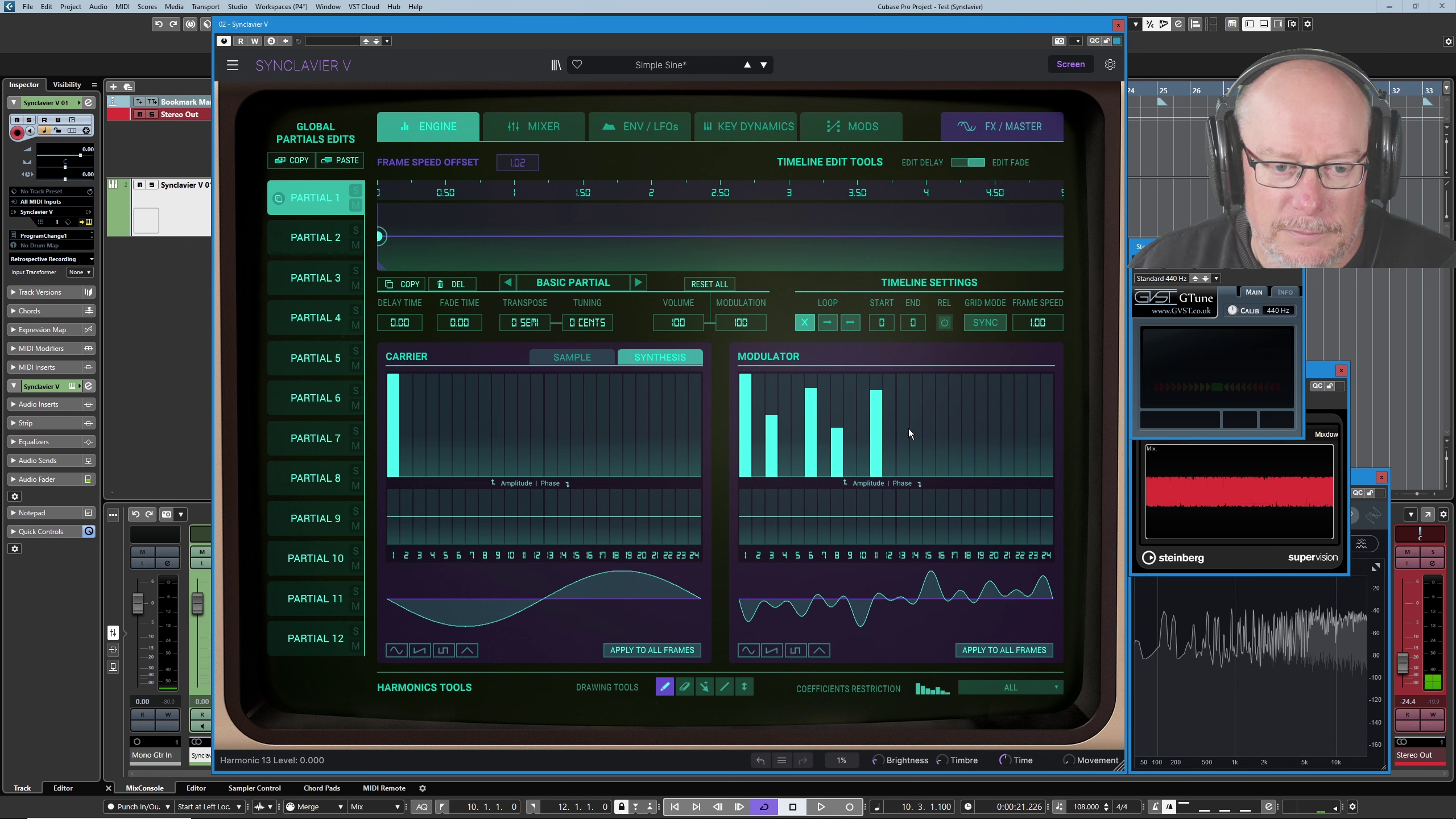
mouse_move(909, 430)
left_mouse_down()
mouse_move(958, 445)
mouse_move(999, 400)
mouse_move(928, 424)
mouse_move(813, 398)
mouse_move(801, 450)
mouse_move(925, 452)
mouse_move(834, 426)
left_mouse_up()
left_click(995, 400)
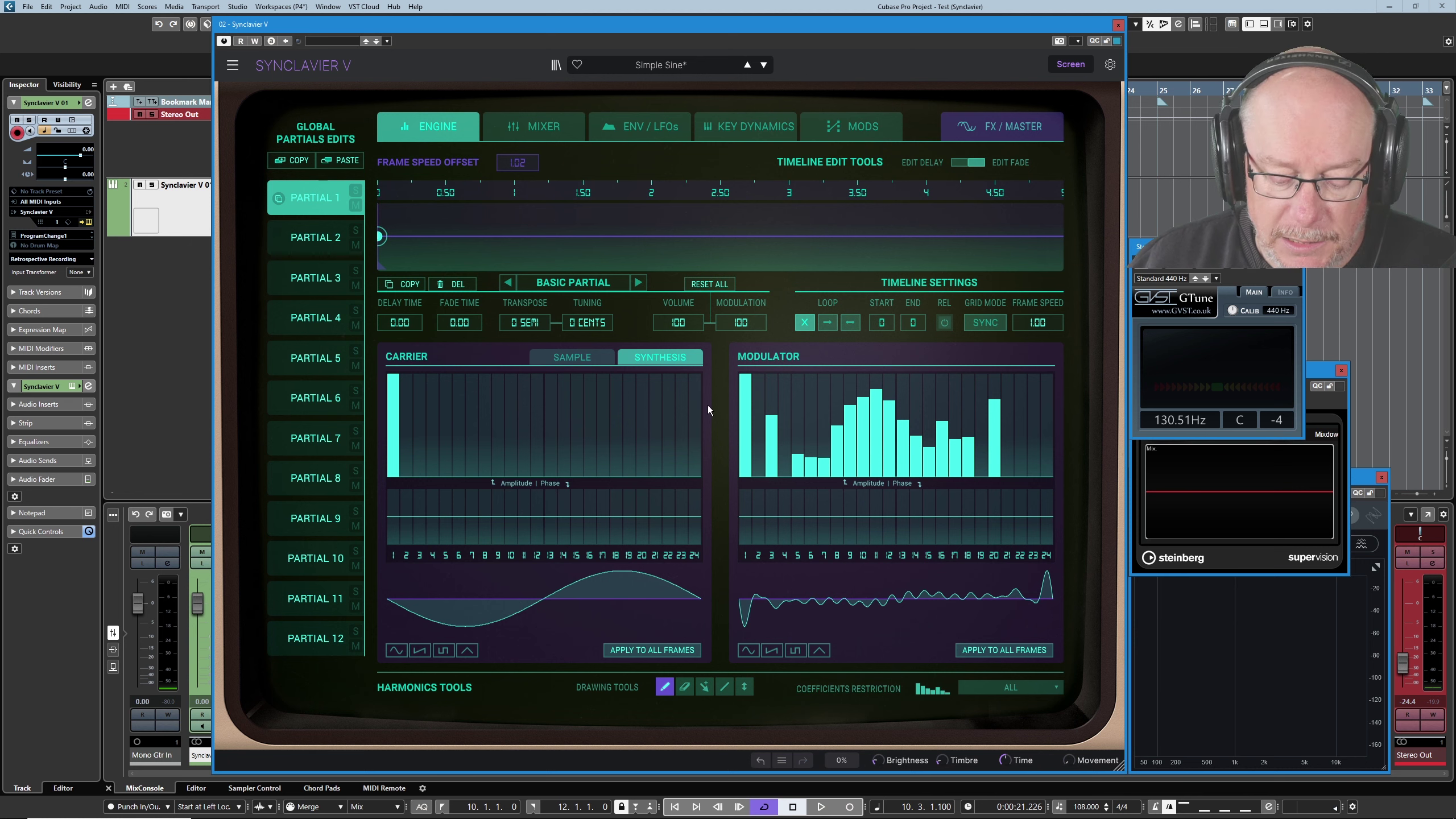
mouse_move(805, 529)
left_mouse_down()
mouse_move(860, 503)
mouse_move(916, 534)
mouse_move(948, 500)
mouse_move(987, 529)
mouse_move(782, 517)
left_mouse_up()
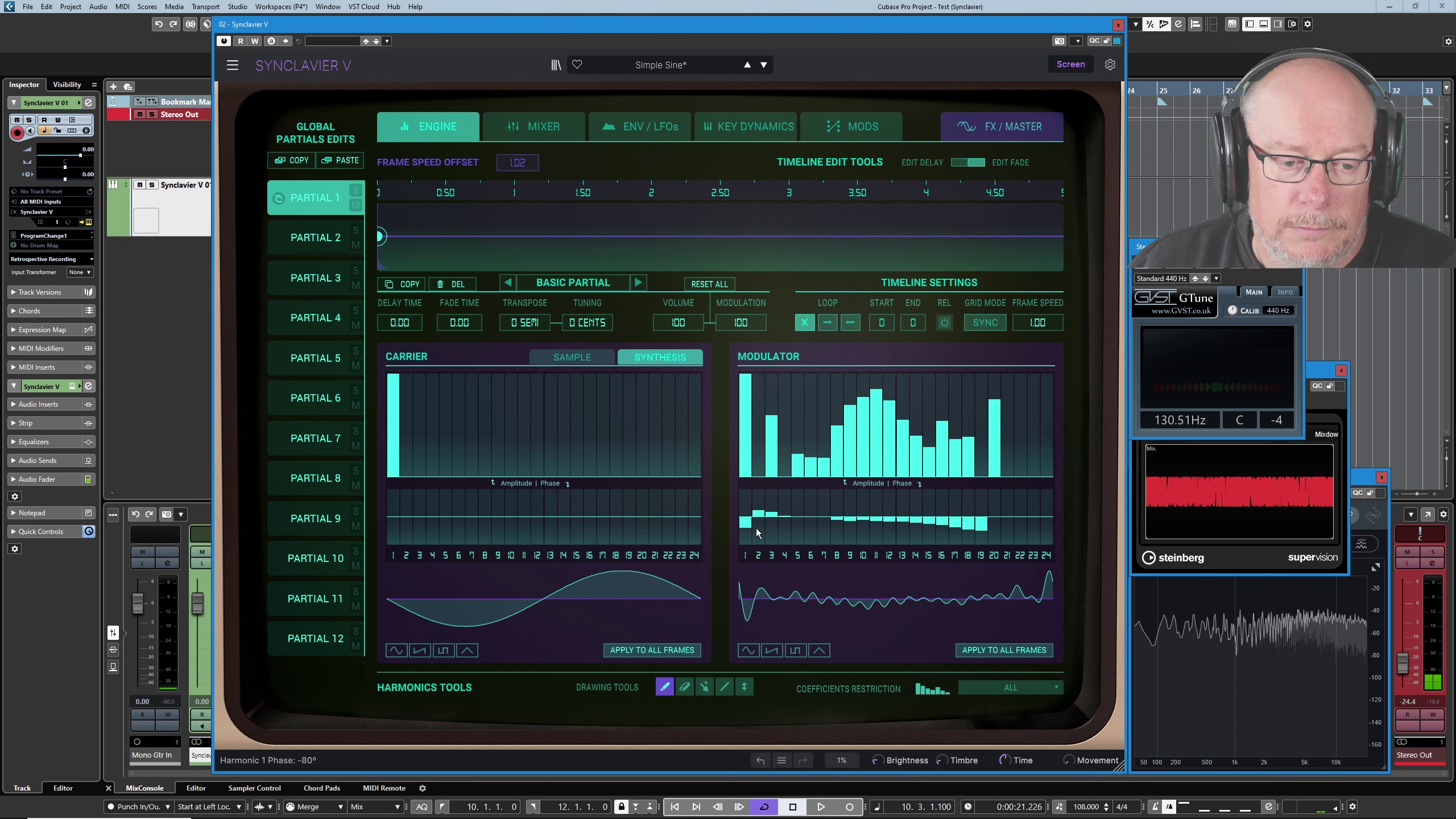
mouse_move(760, 532)
left_mouse_down()
mouse_move(858, 493)
mouse_move(1008, 539)
left_mouse_up()
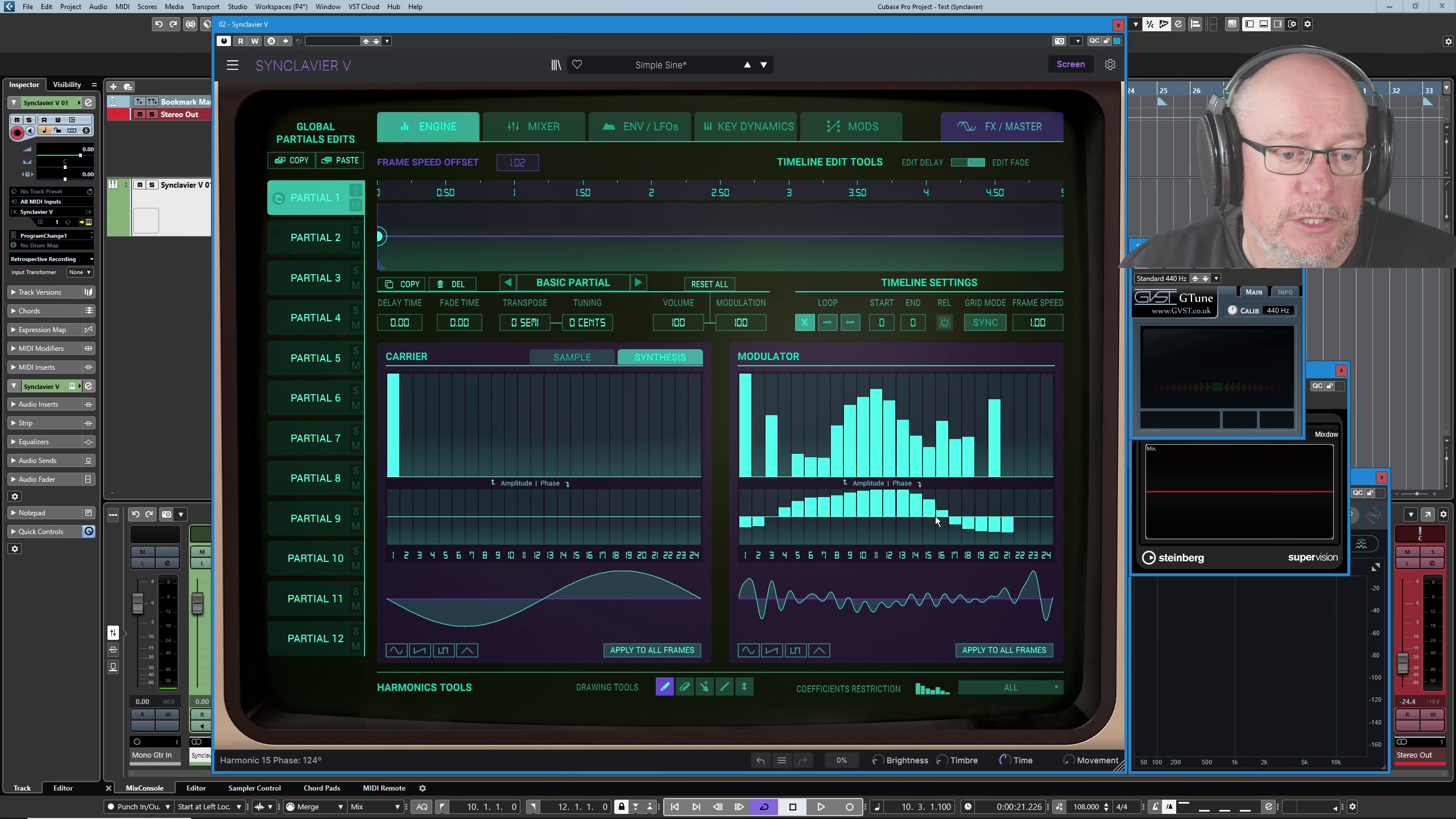
Turn Partial 1's FM Mod down near zero on the Mixer page, then nudge it slightly back up
left_click(542, 128)
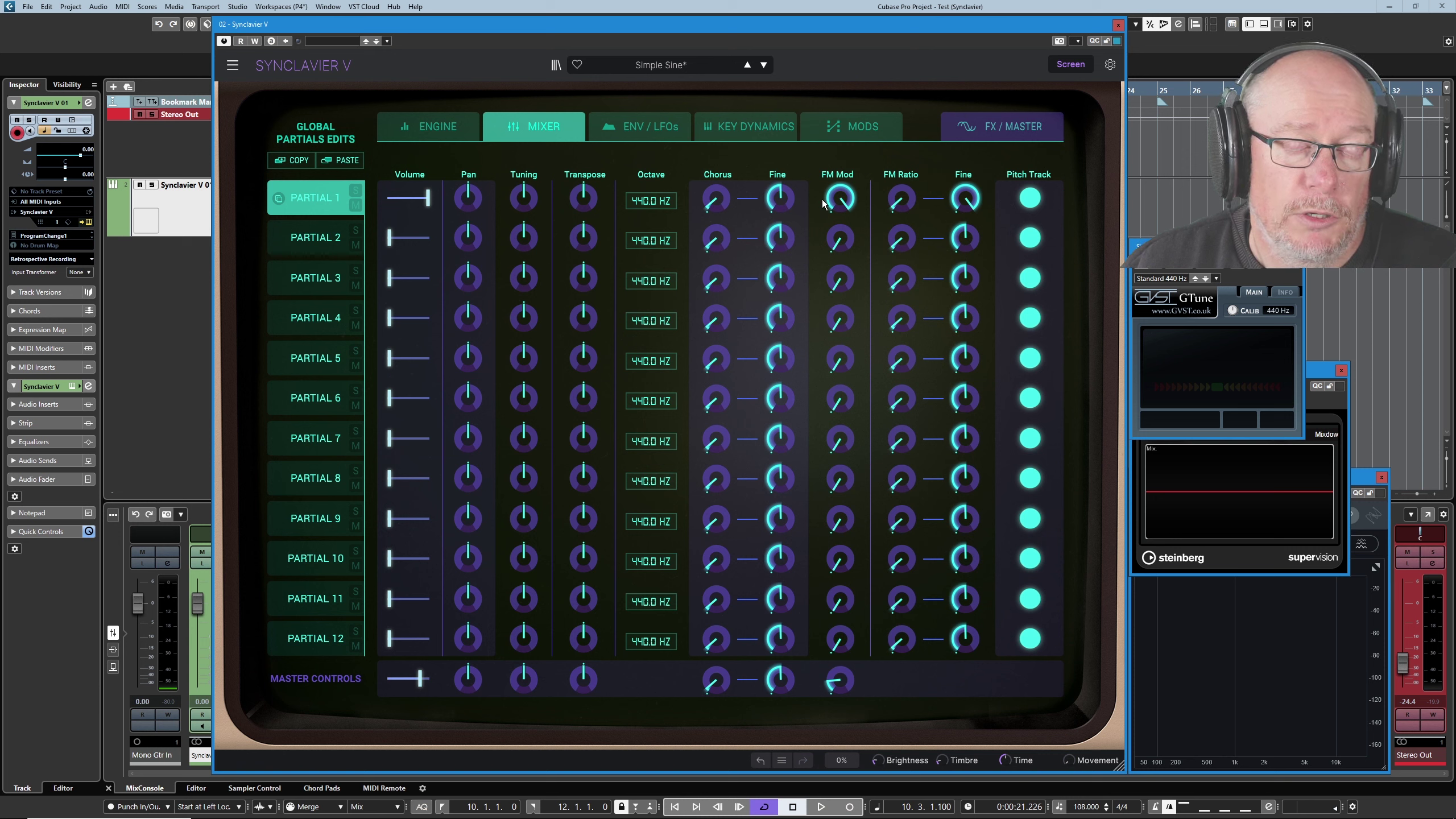
mouse_move(842, 196)
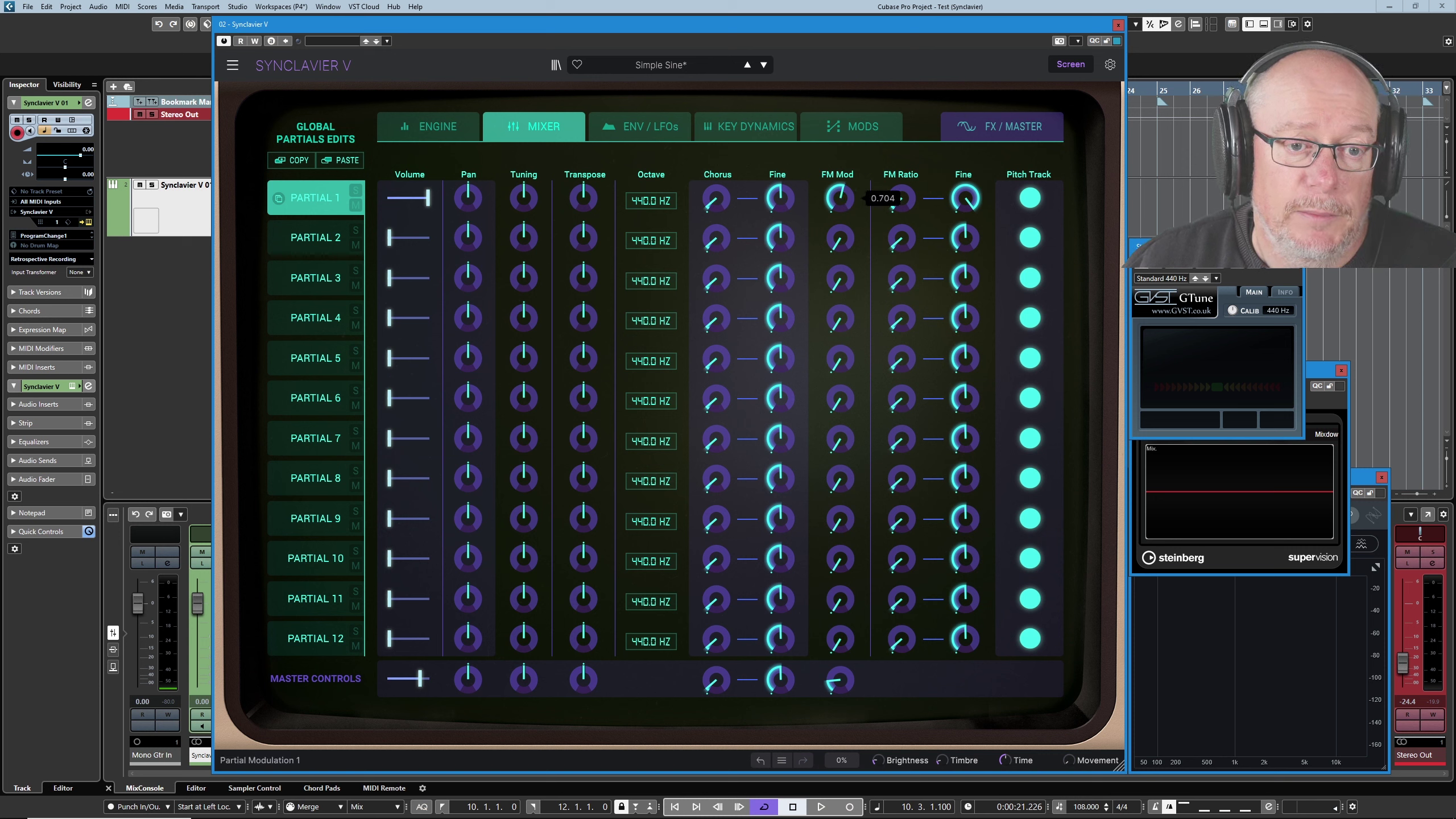
left_click_drag(839, 197, 840, 215)
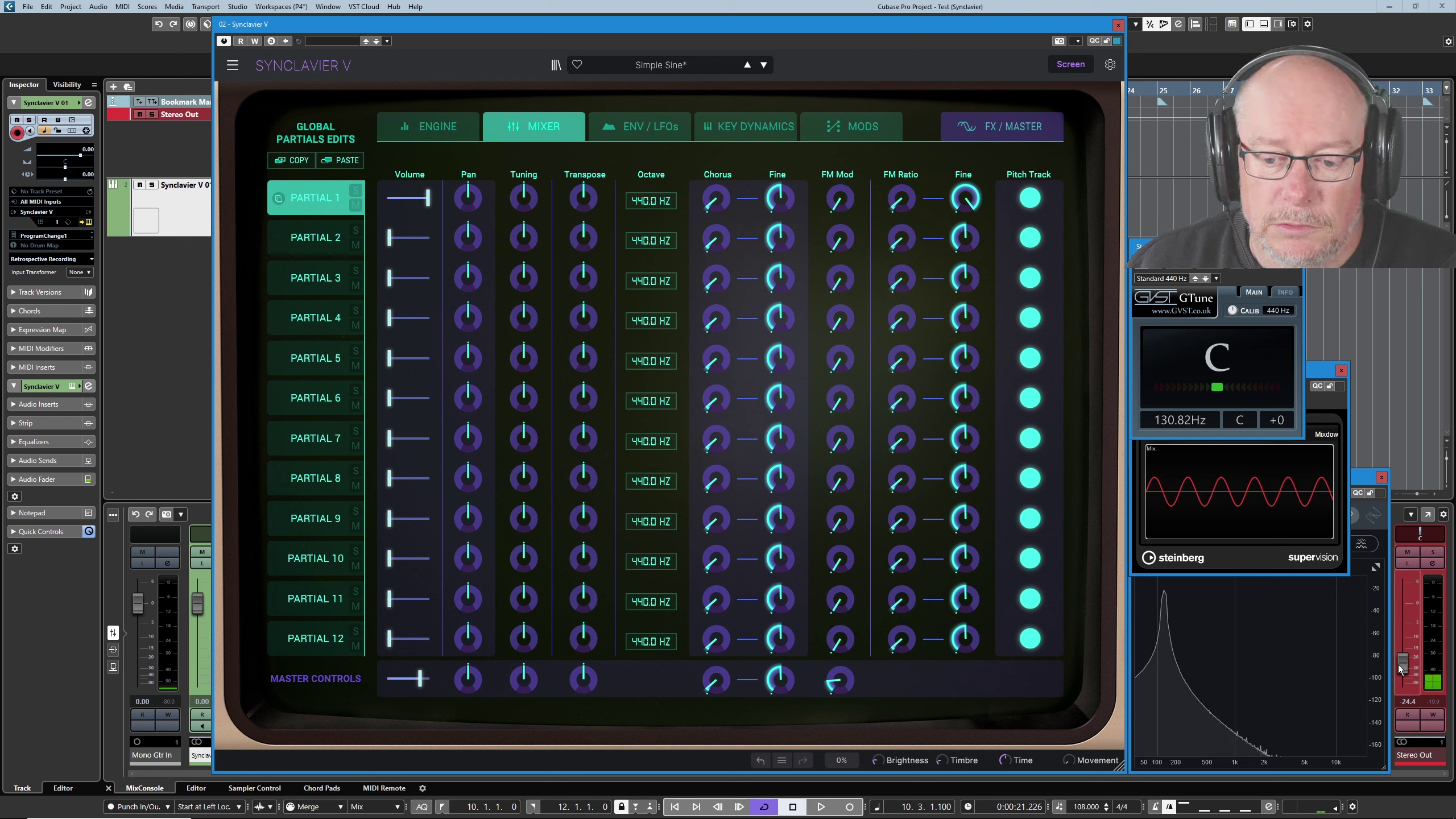
left_click_drag(1401, 664, 1402, 645)
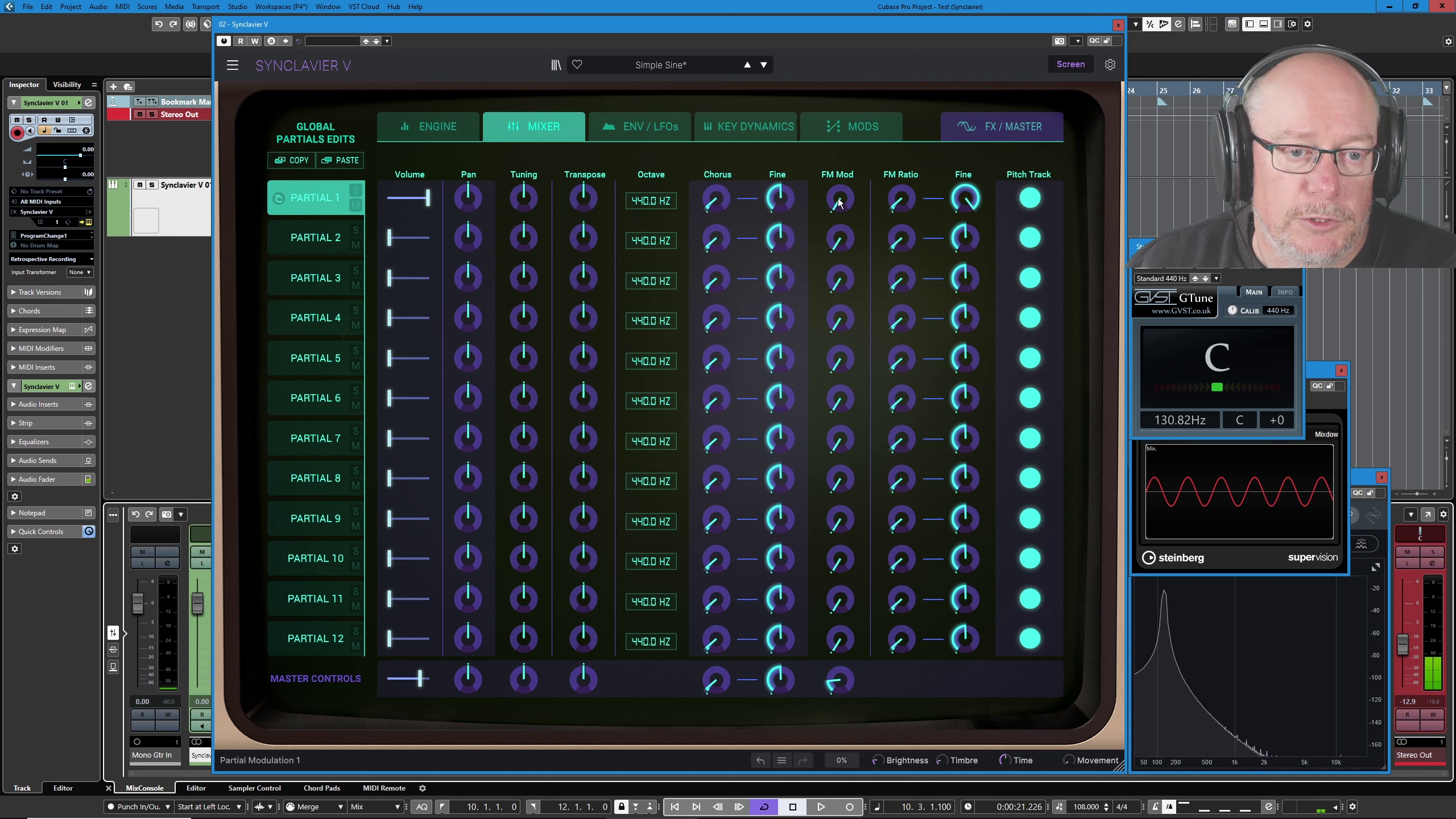
mouse_move(841, 202)
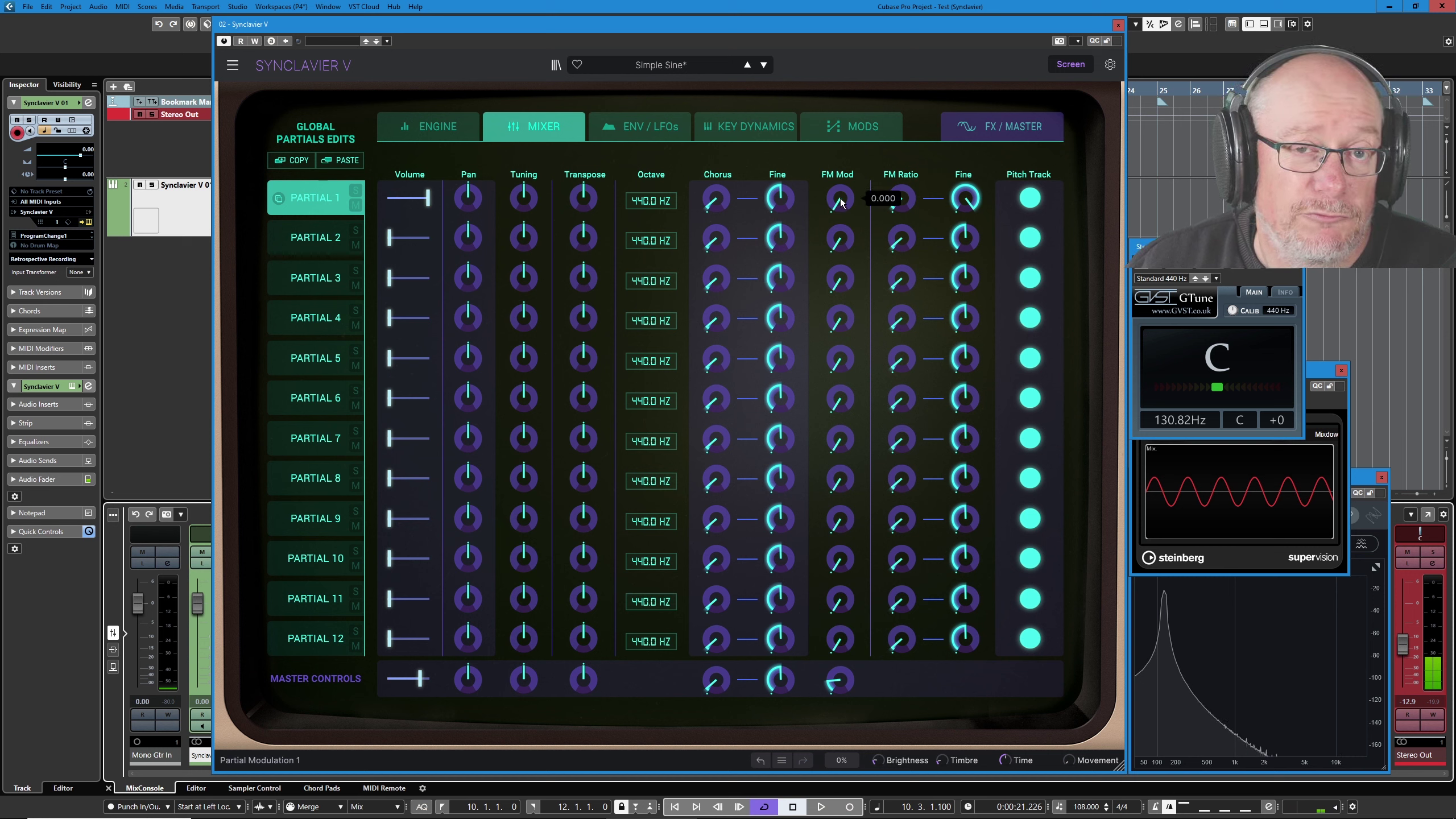
left_click_drag(841, 202, 877, 204)
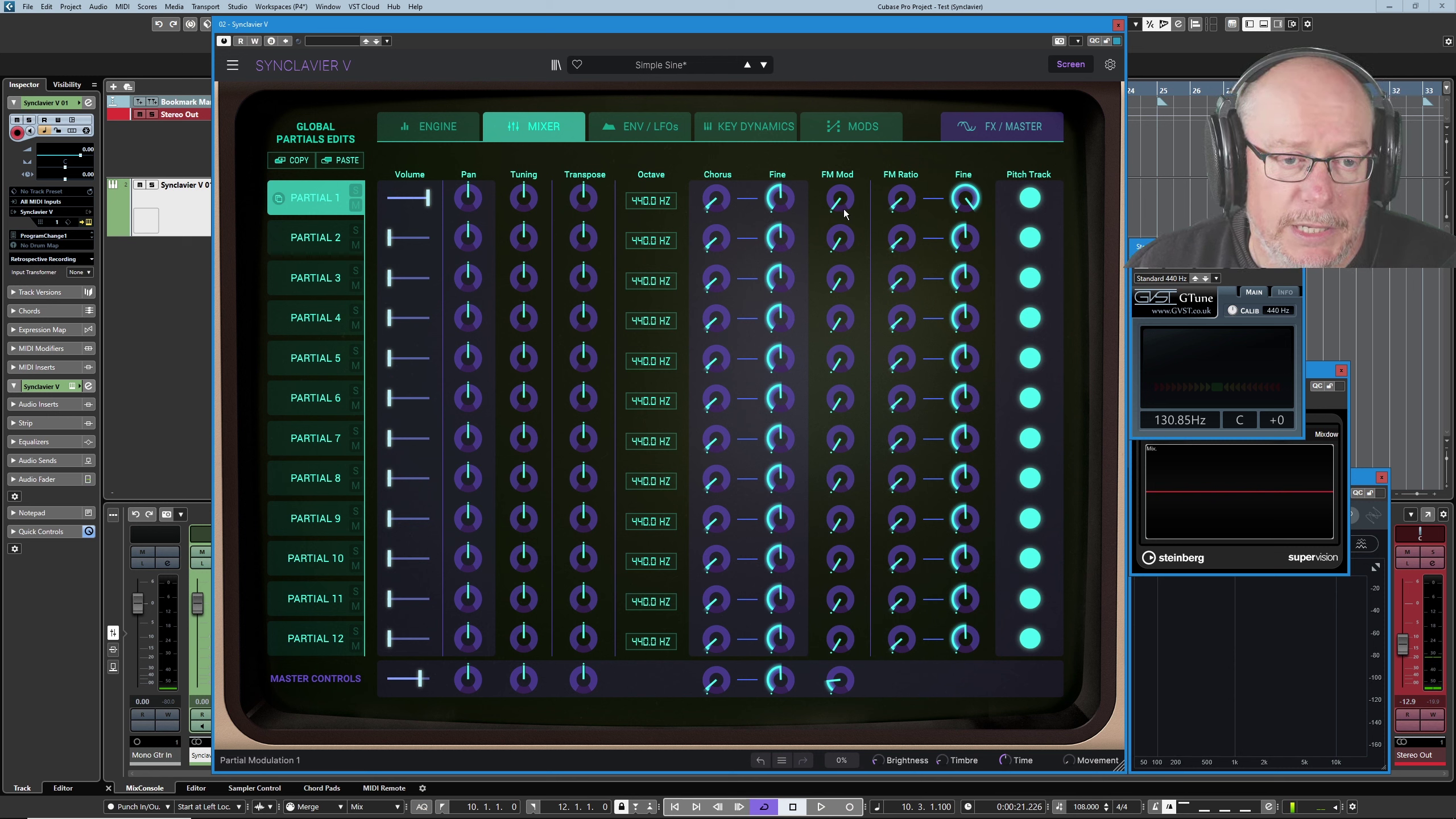
mouse_move(844, 213)
left_mouse_down()
mouse_move(844, 169)
mouse_move(844, 199)
left_mouse_up()
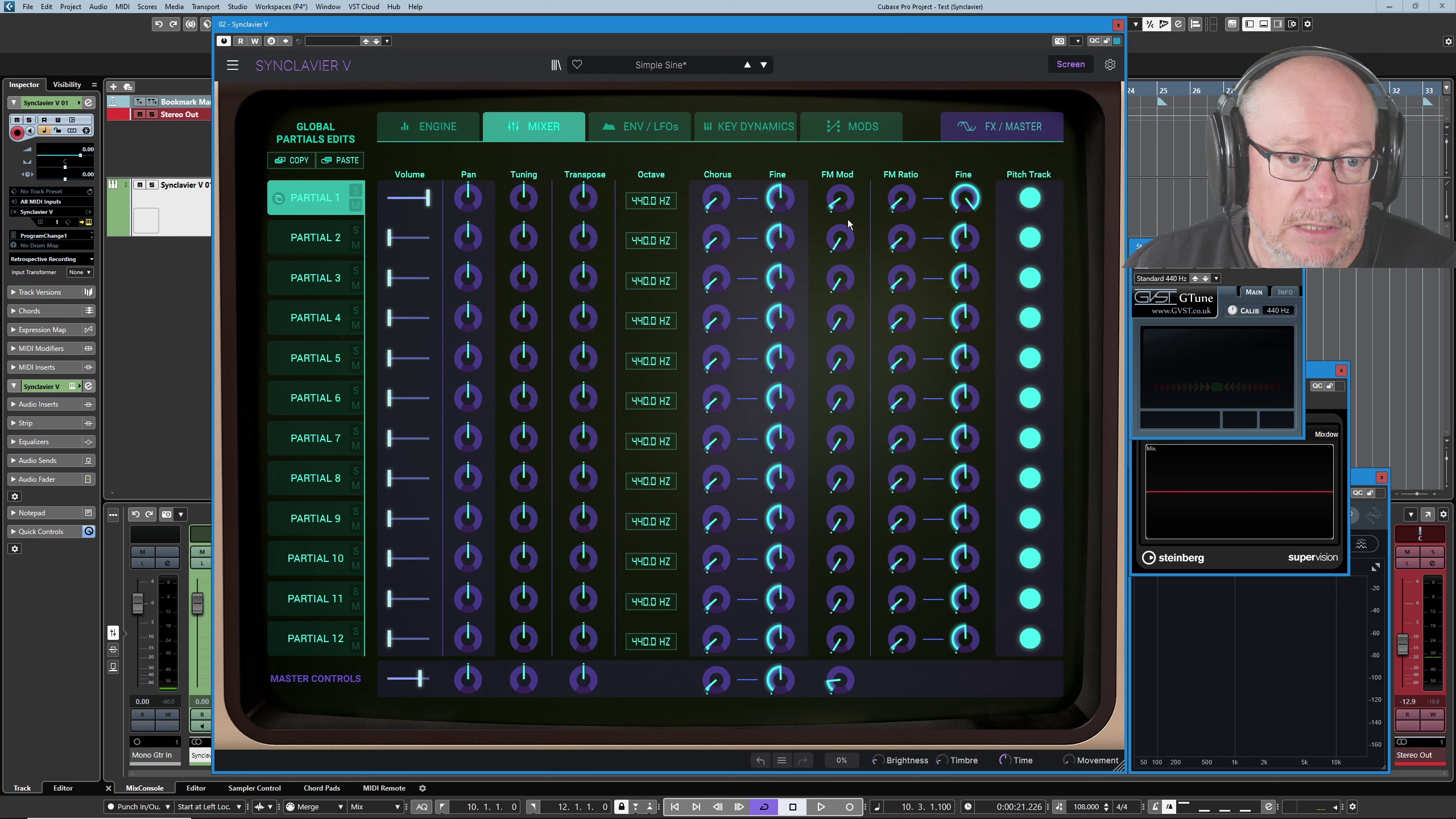
mouse_move(827, 193)
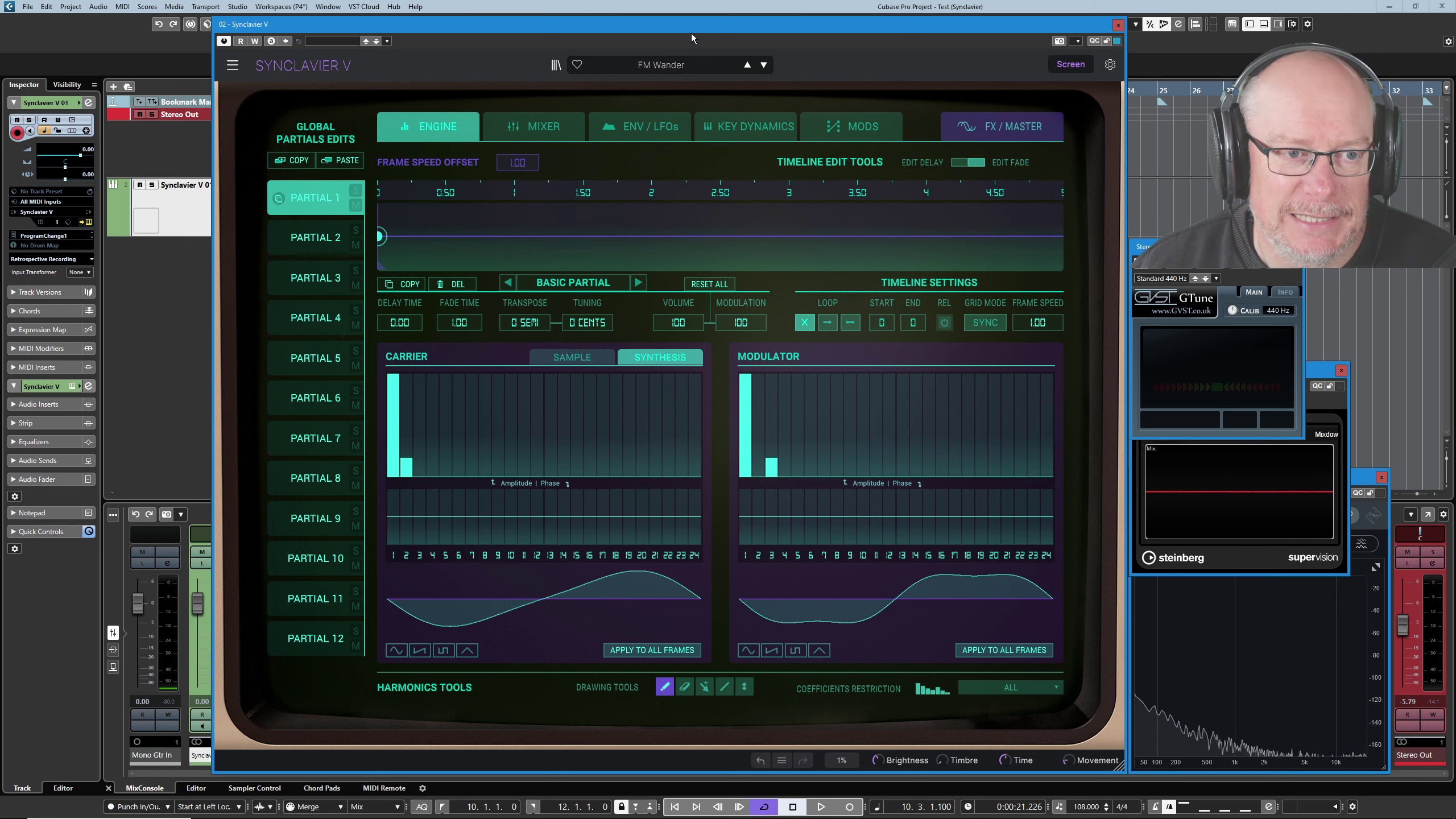
Glance at the preset categories without changing preset, lower Cubase's Stereo Out, and view FM Wander's partials 1–4
left_click(664, 64)
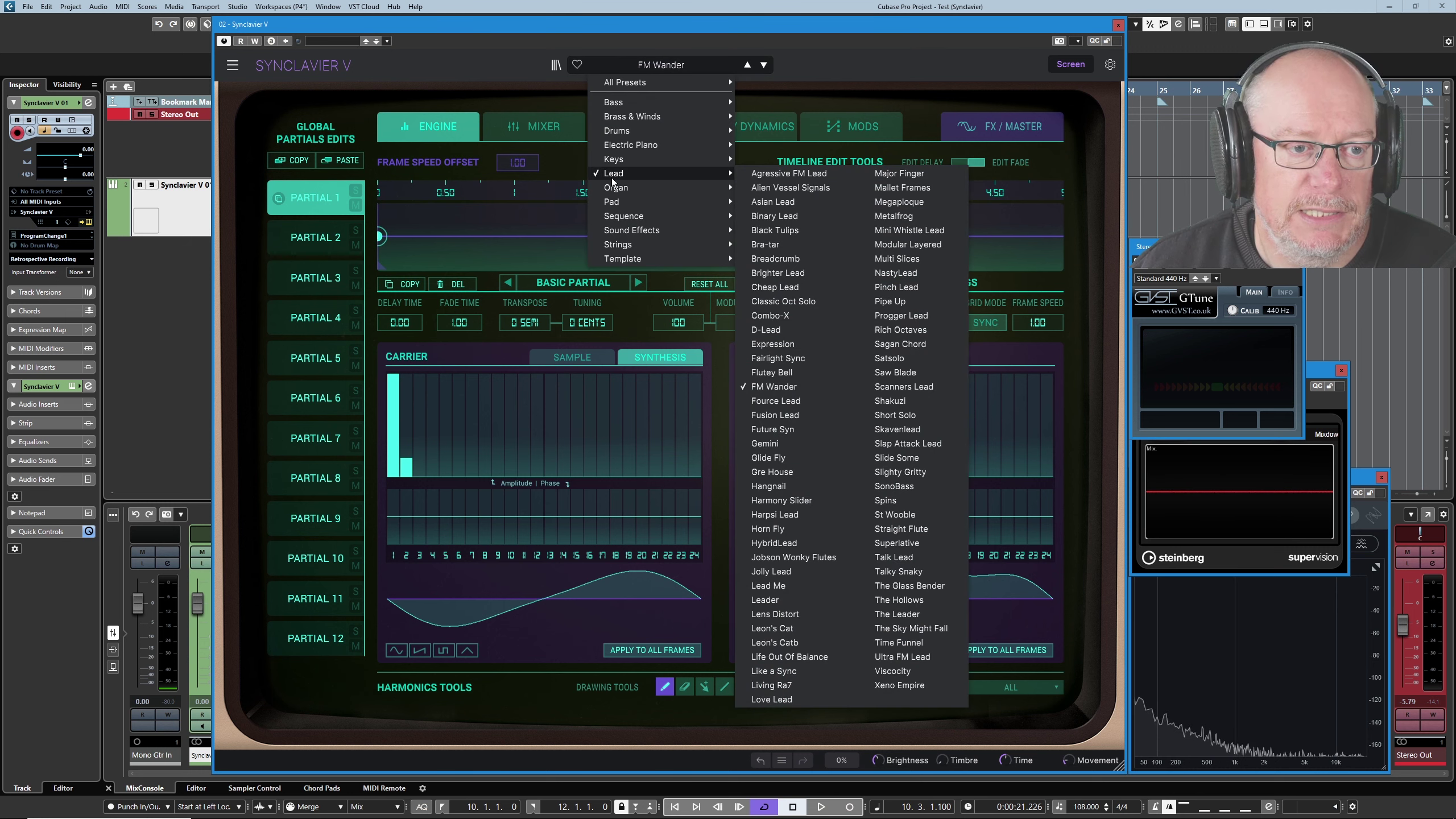
left_click(831, 42)
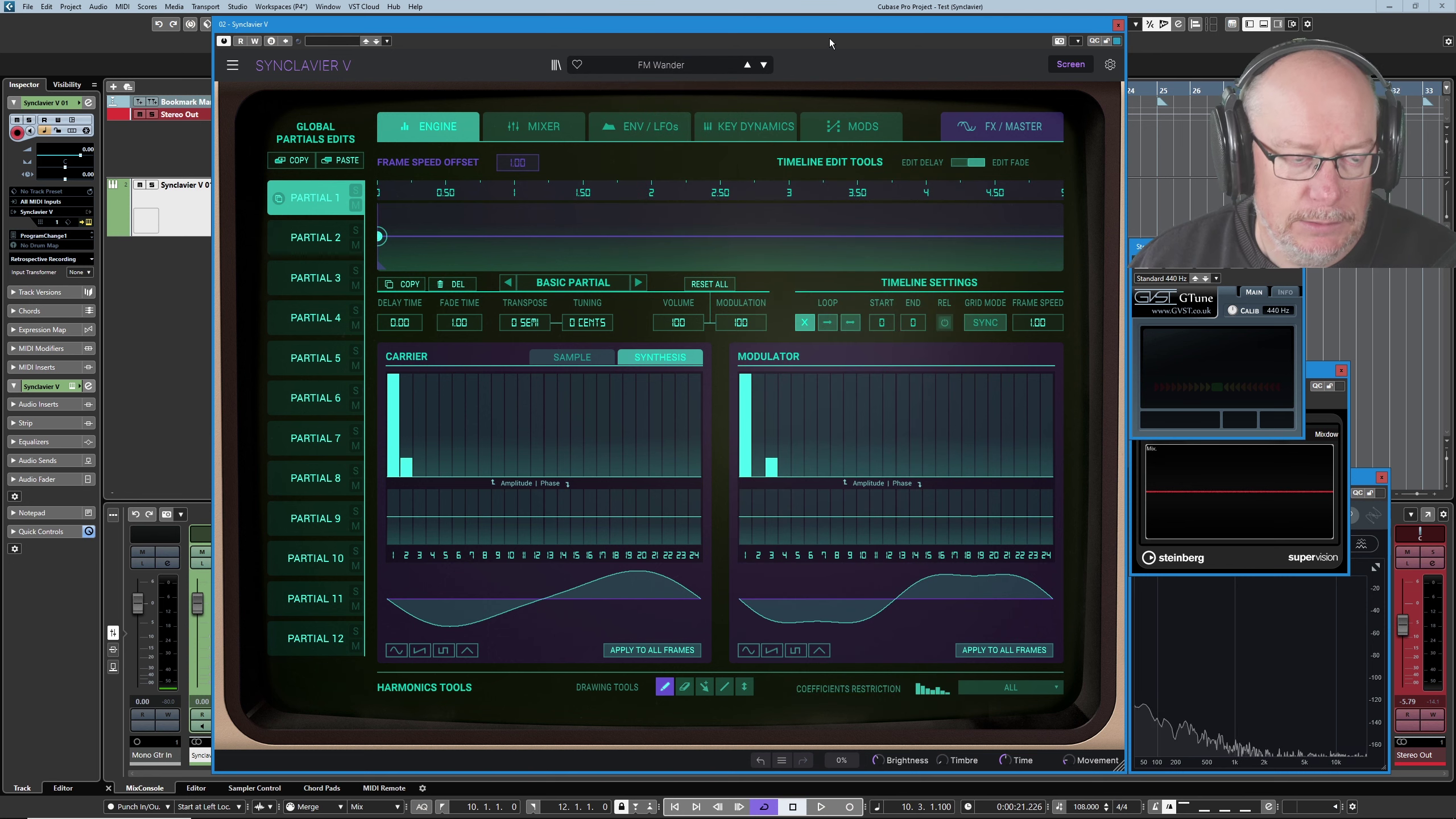
left_click_drag(1403, 625, 1403, 646)
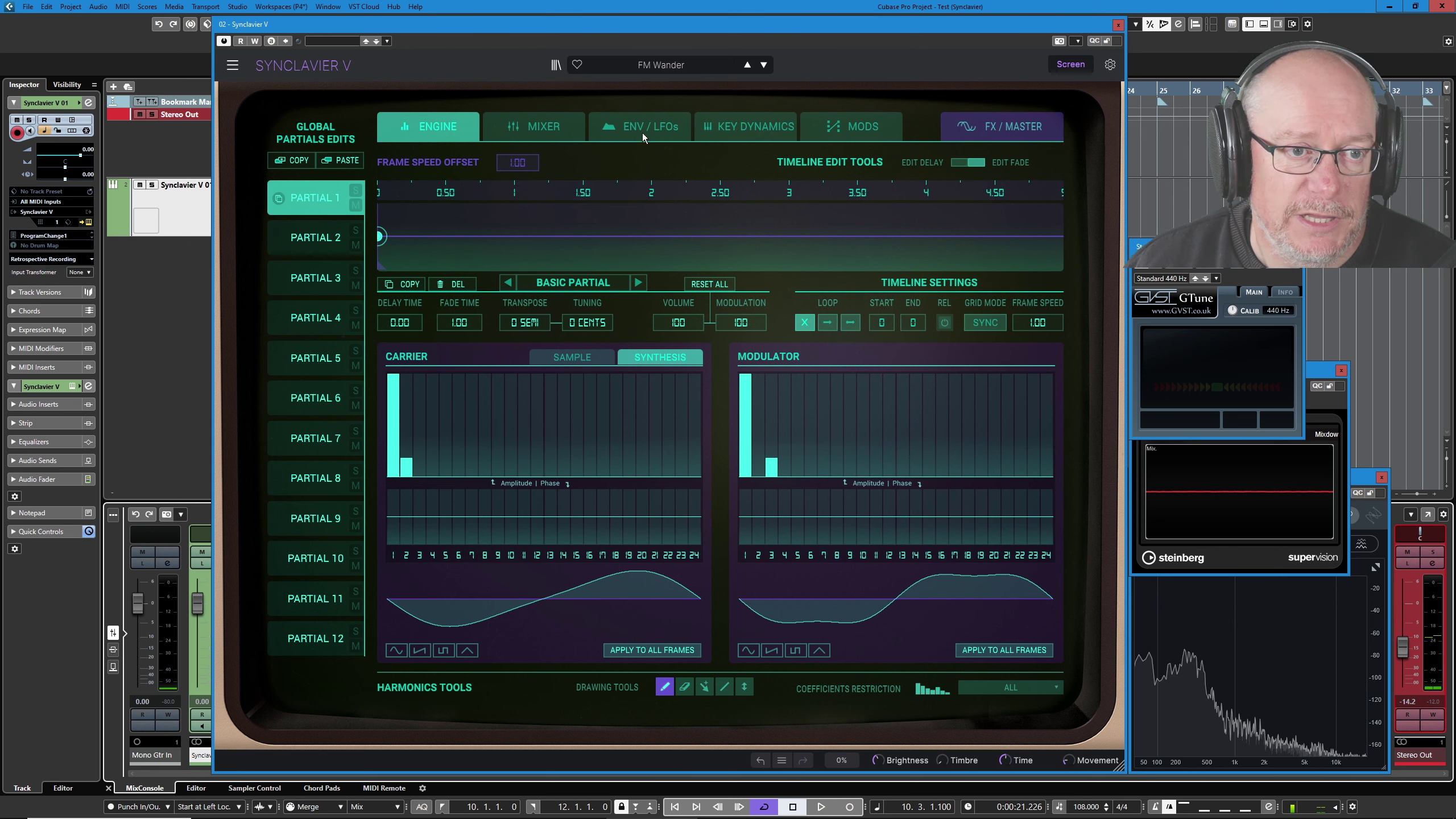
left_click(532, 126)
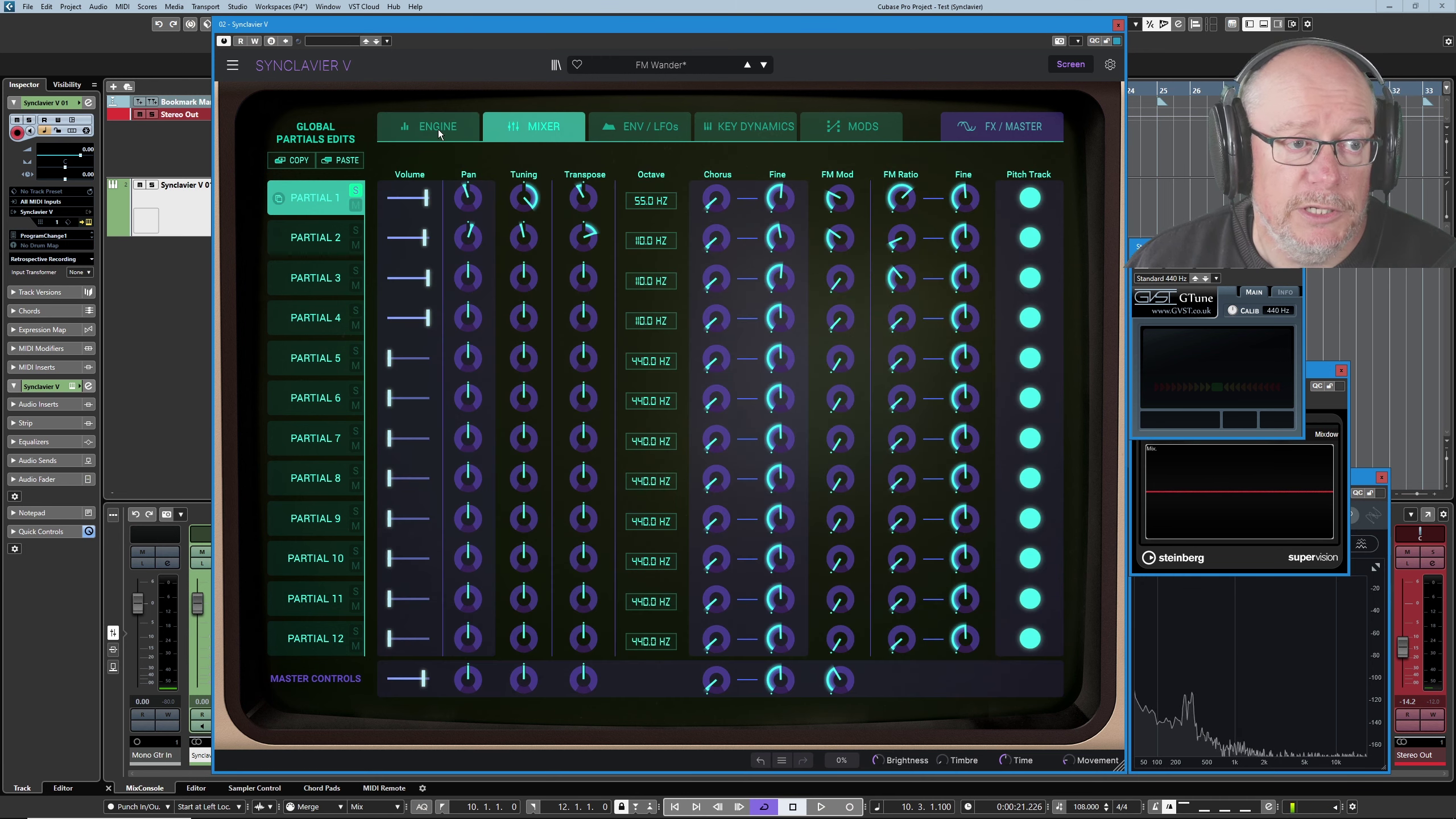
Audition carrier harmonic 2 and modulator harmonic 3 at full level, restoring harmonic 3 to about 0.18
left_click(409, 131)
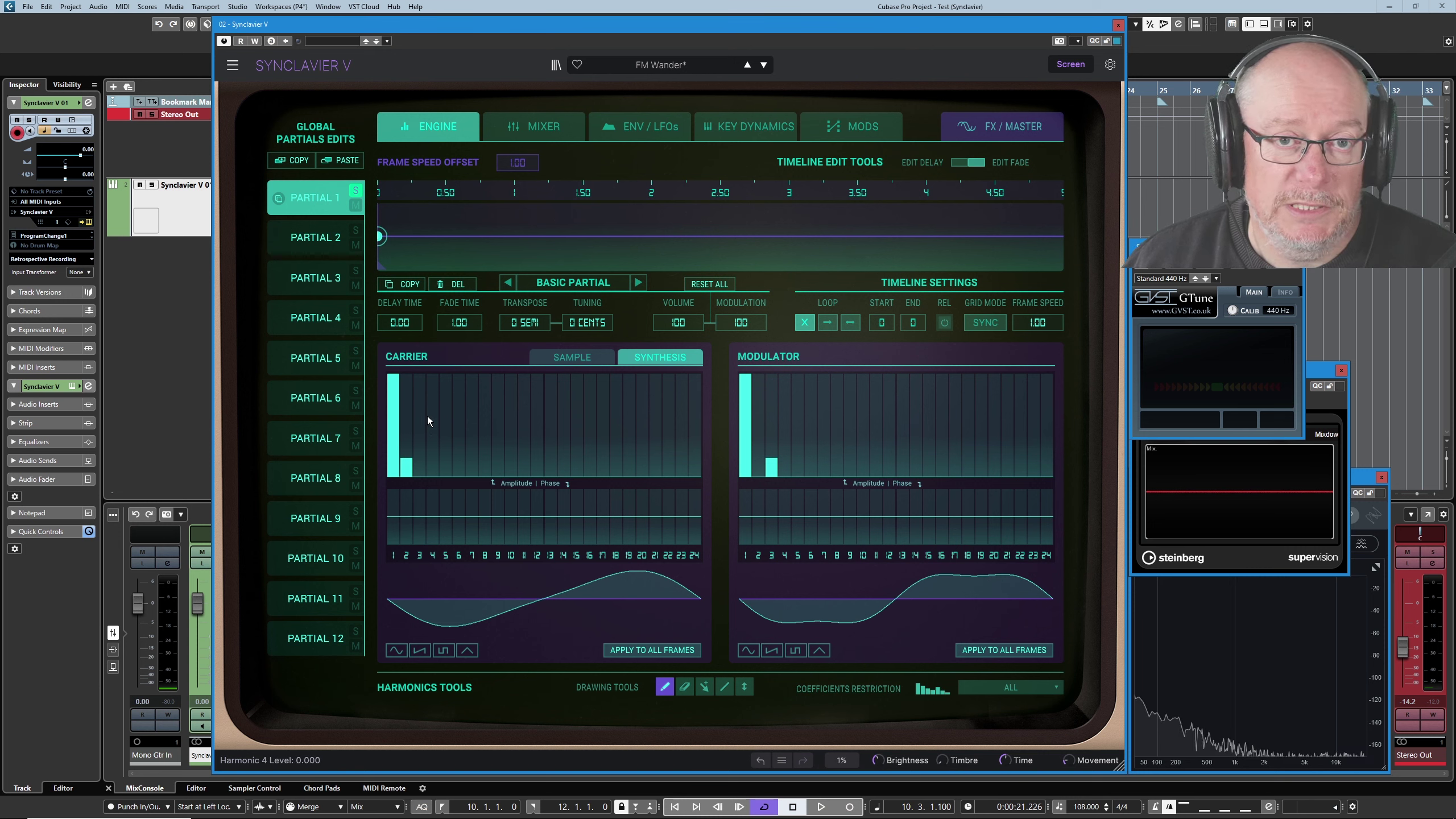
left_click(408, 373)
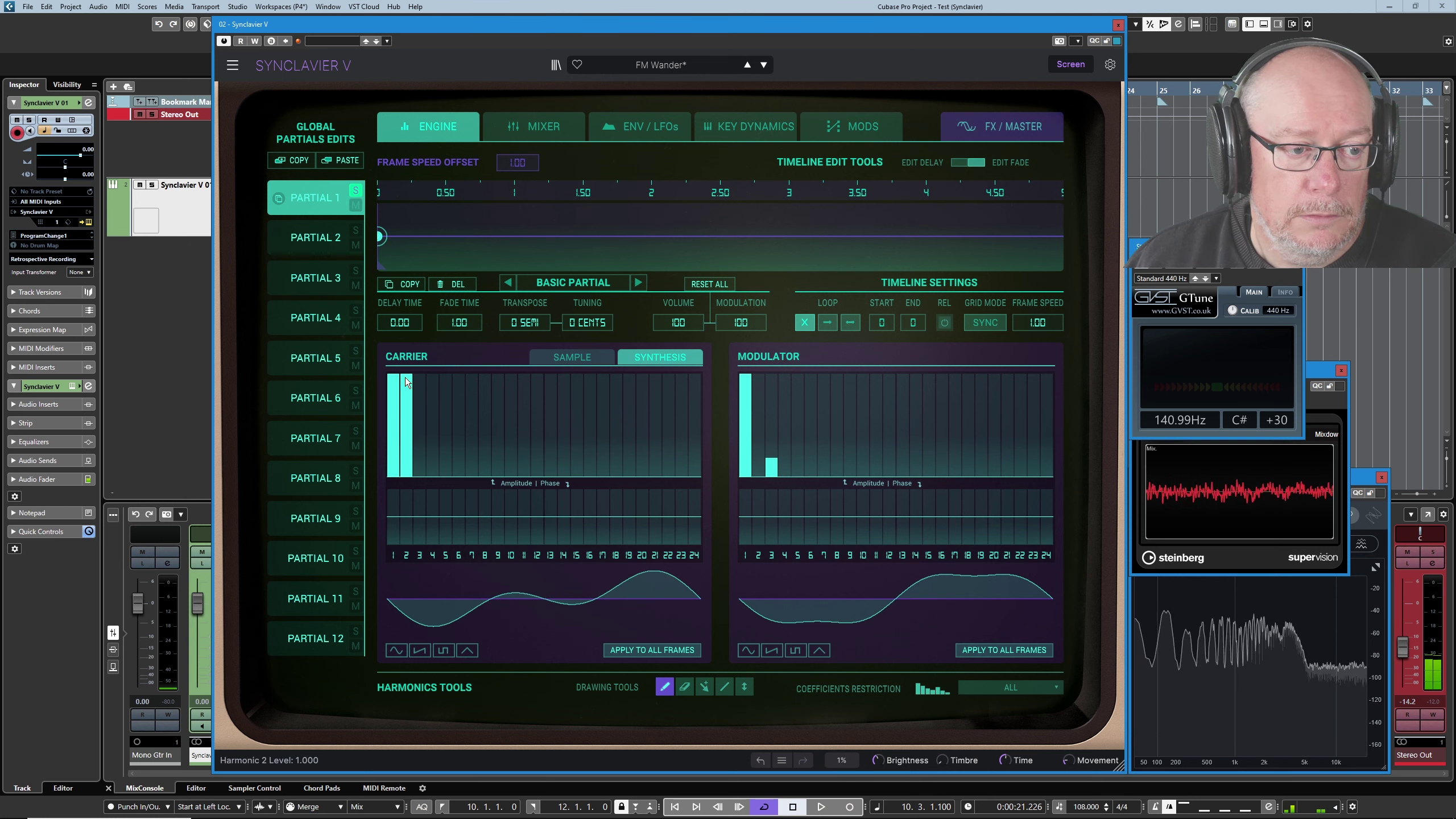
left_click(405, 460)
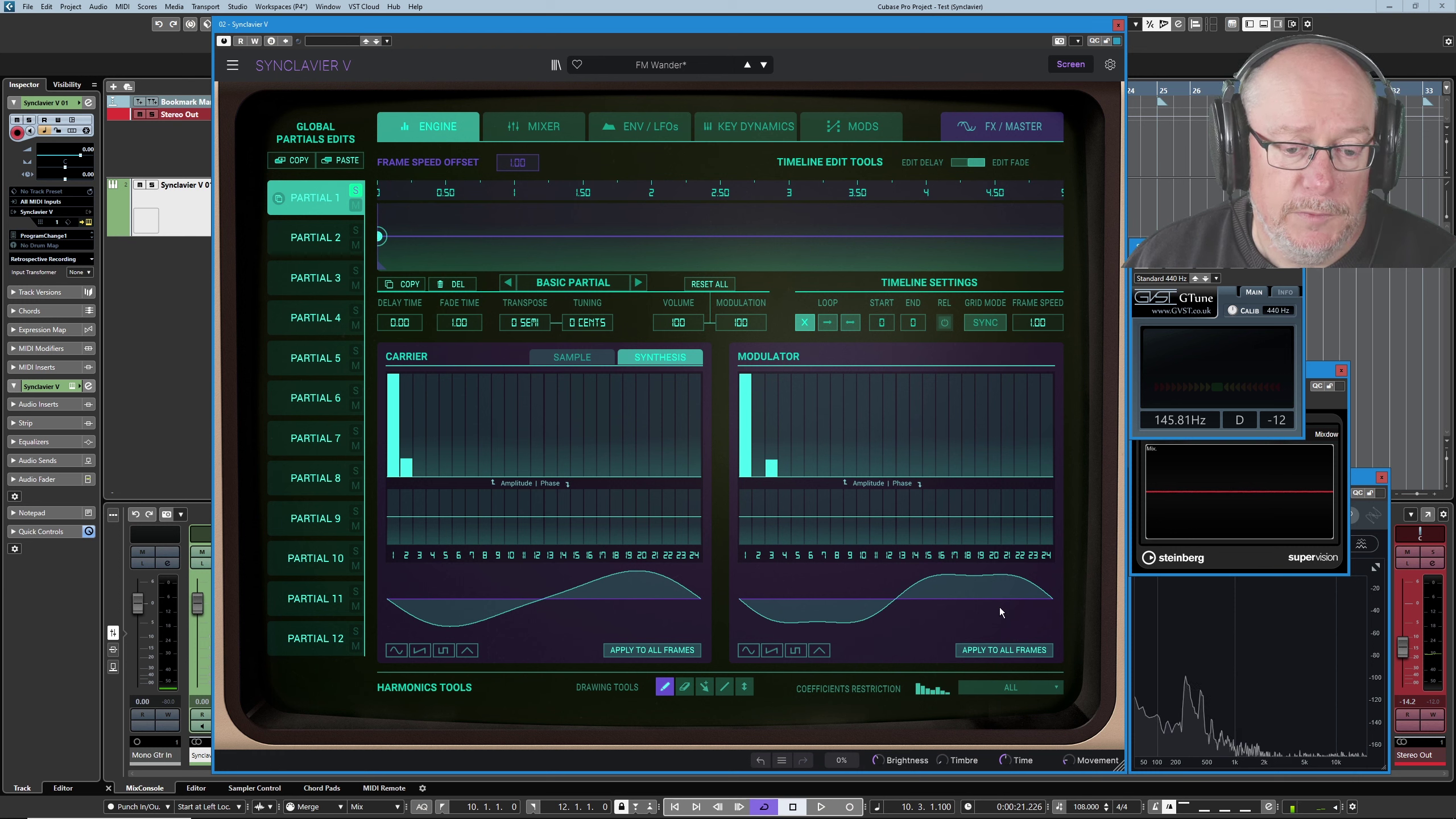
left_click(772, 475)
left_click(771, 458)
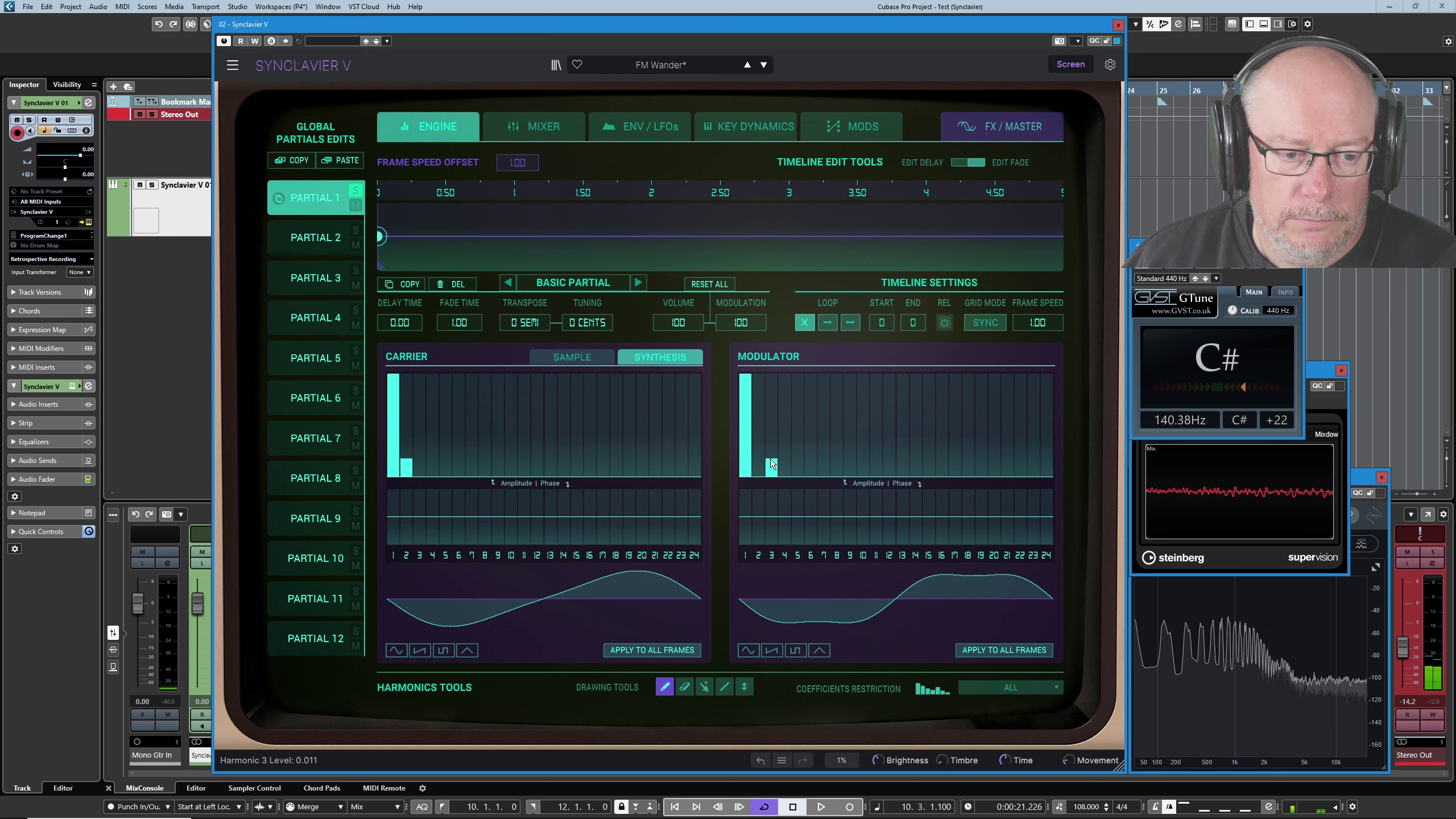
left_click(771, 376)
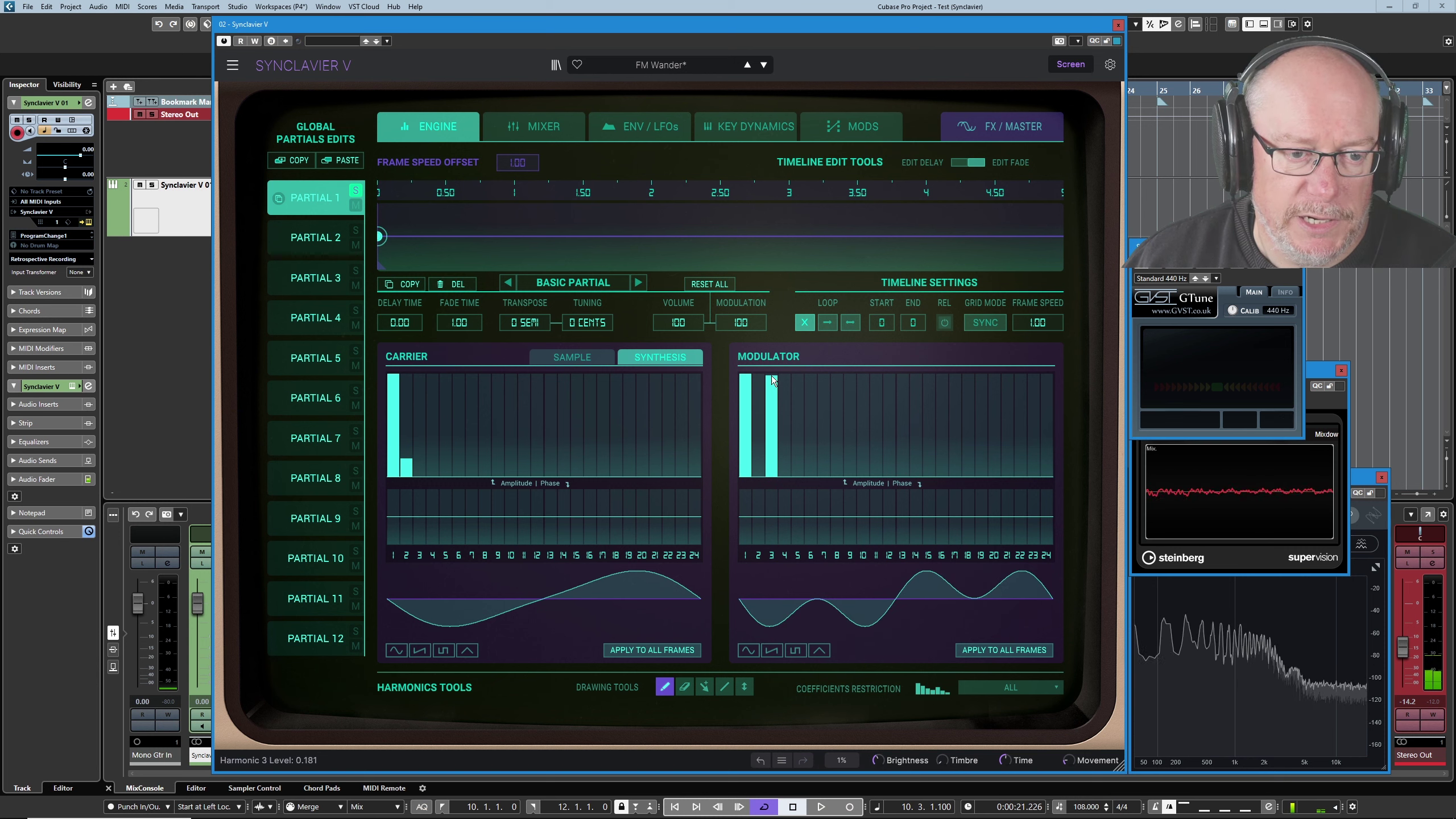
left_click(773, 458)
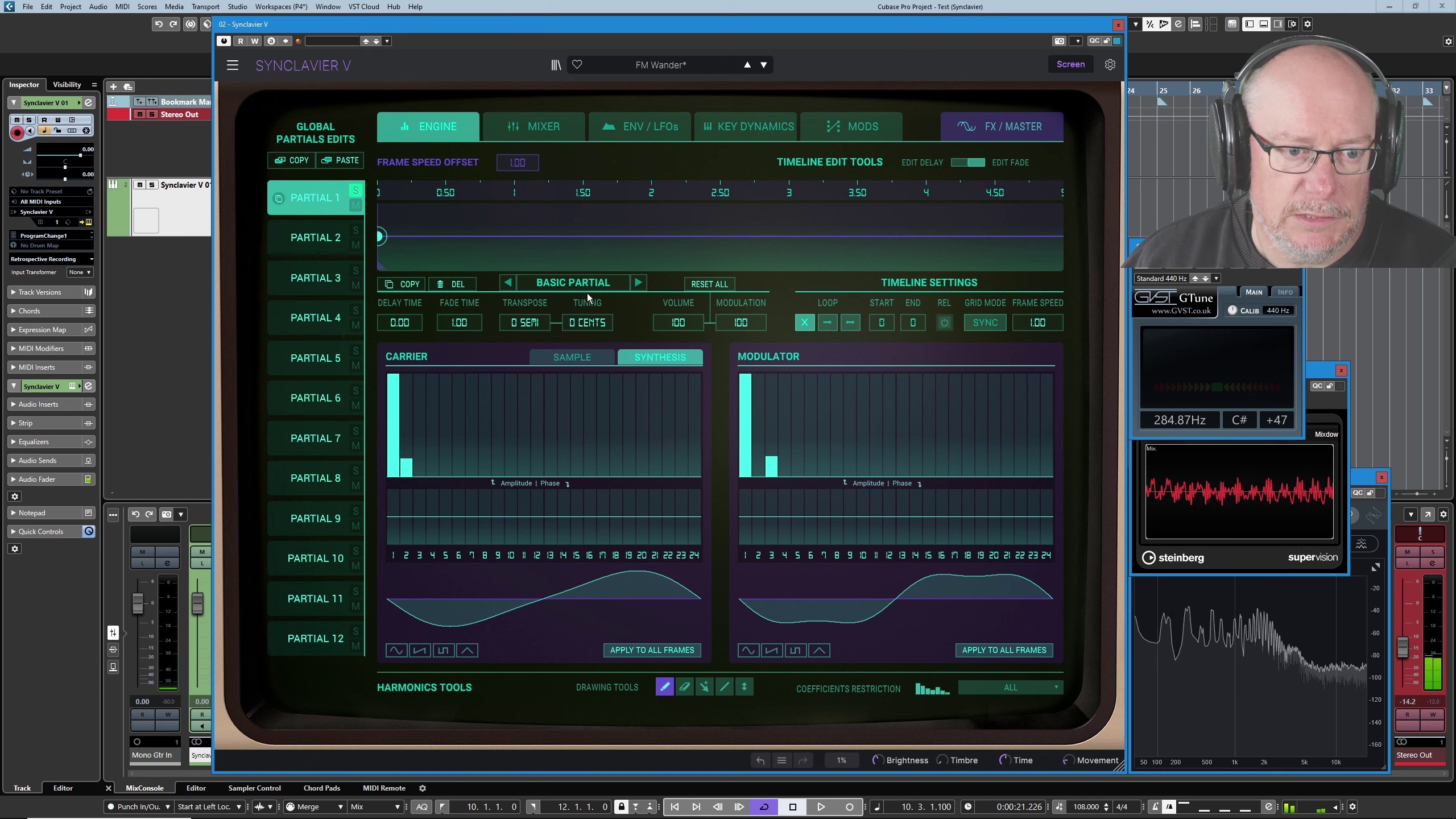
left_click(553, 125)
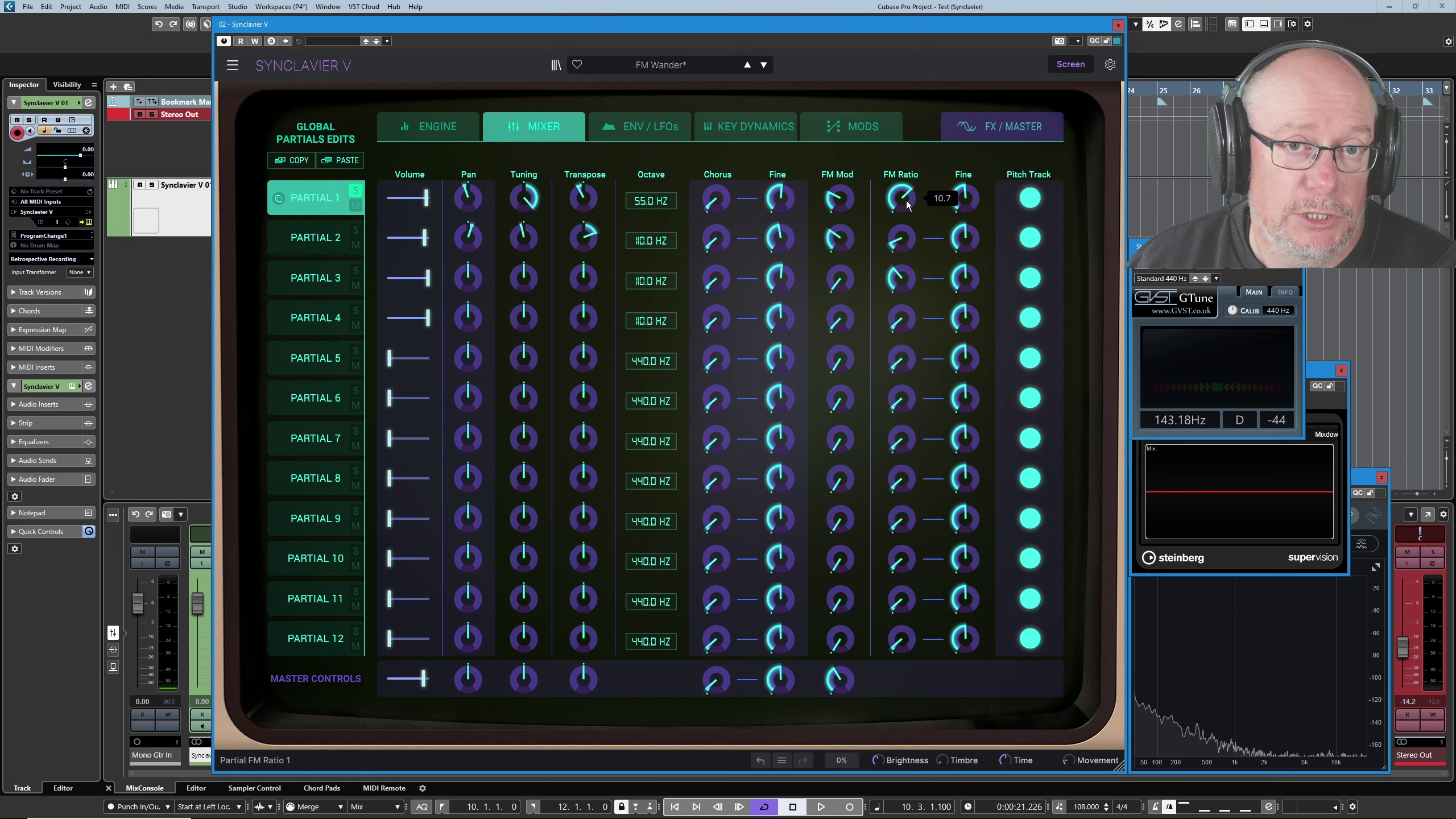
Glance at the Engine page, return to Mixer, and raise Cubase's Stereo Out to -1.69 dB
left_click(432, 122)
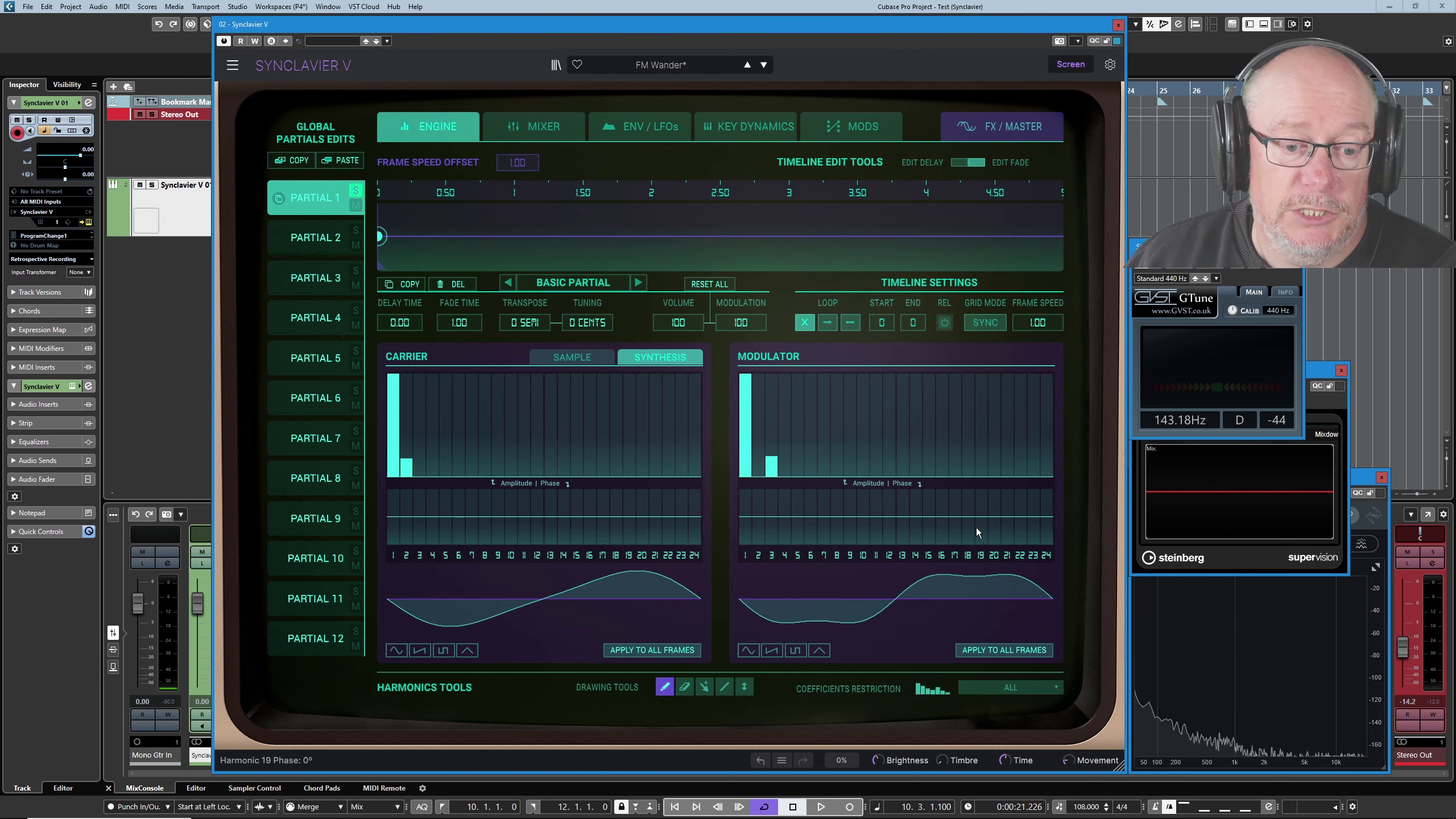
left_click(539, 127)
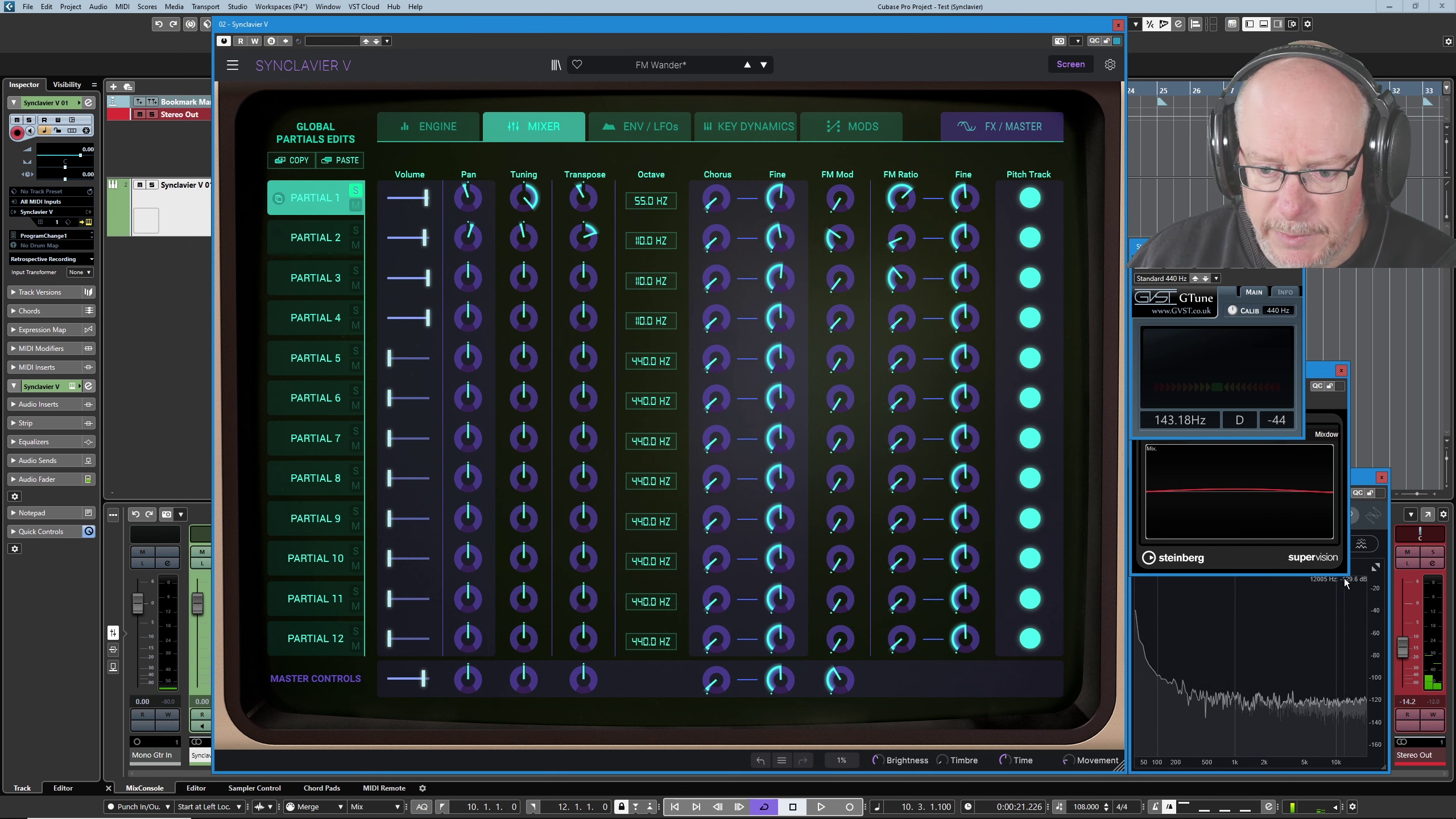
left_click_drag(1400, 651, 1408, 620)
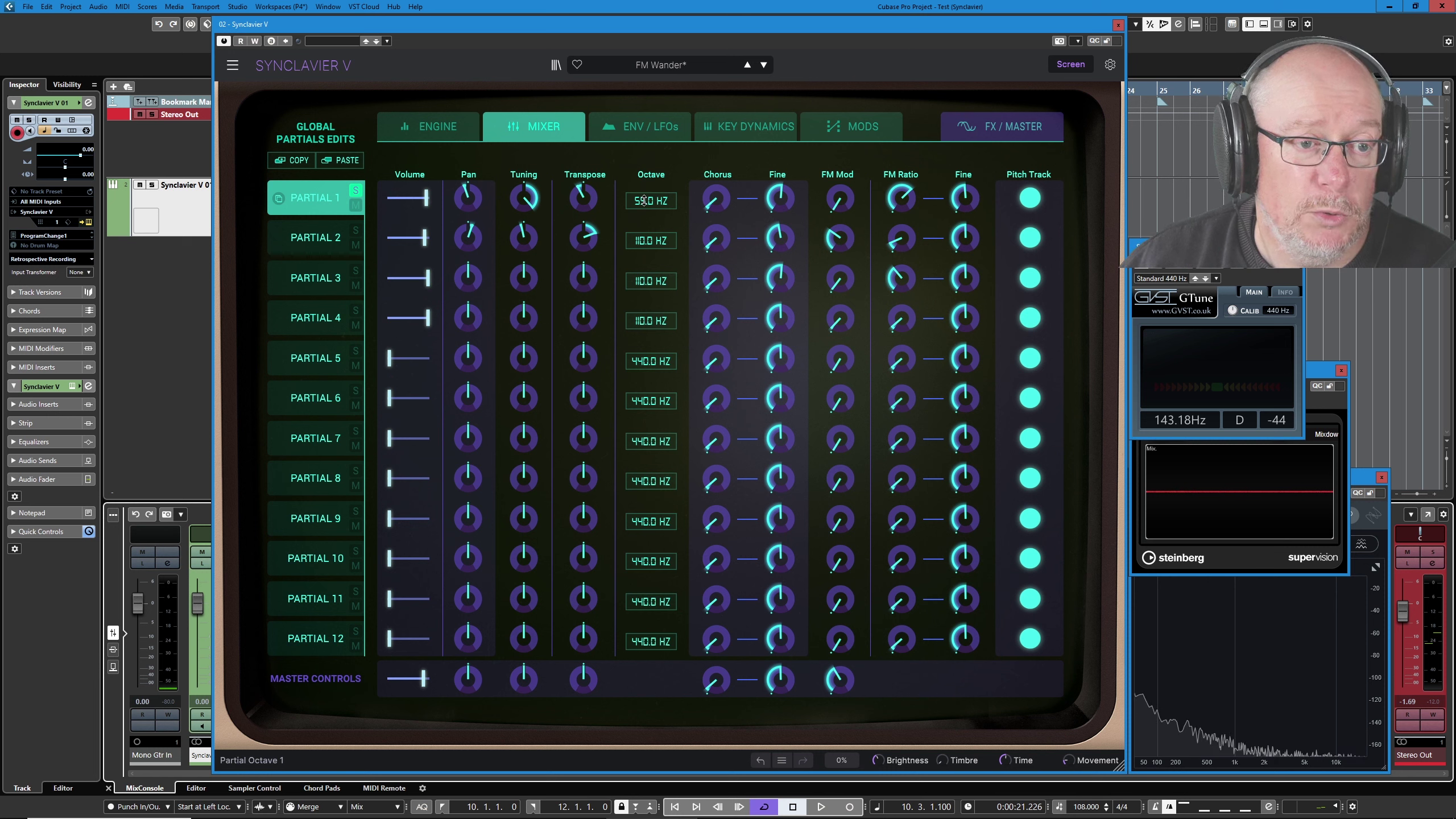
Try Partial 1's octave at 440, 220 and 110 Hz before settling back at 55 Hz
left_click_drag(644, 200, 644, 181)
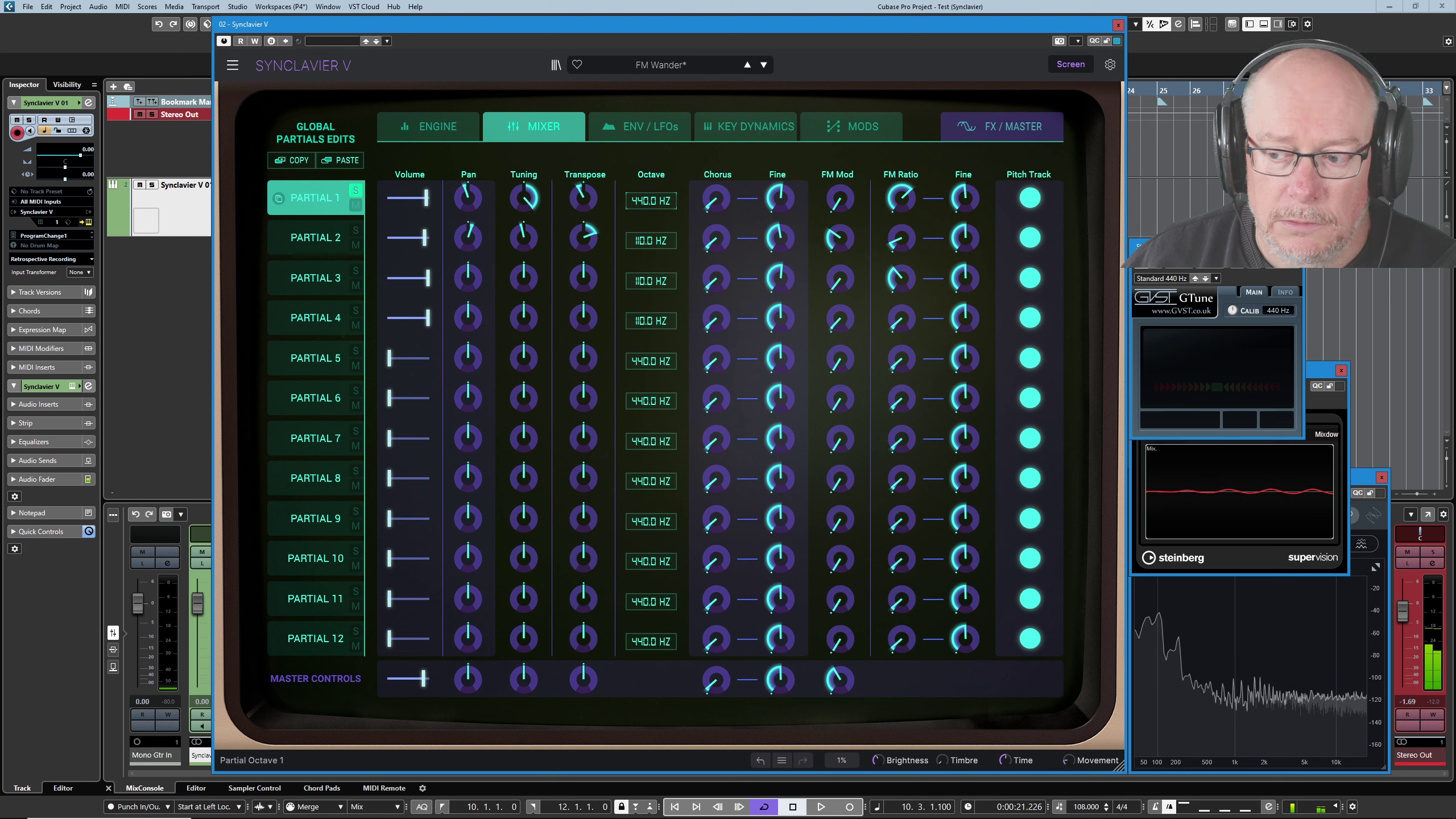
left_click_drag(651, 200, 651, 208)
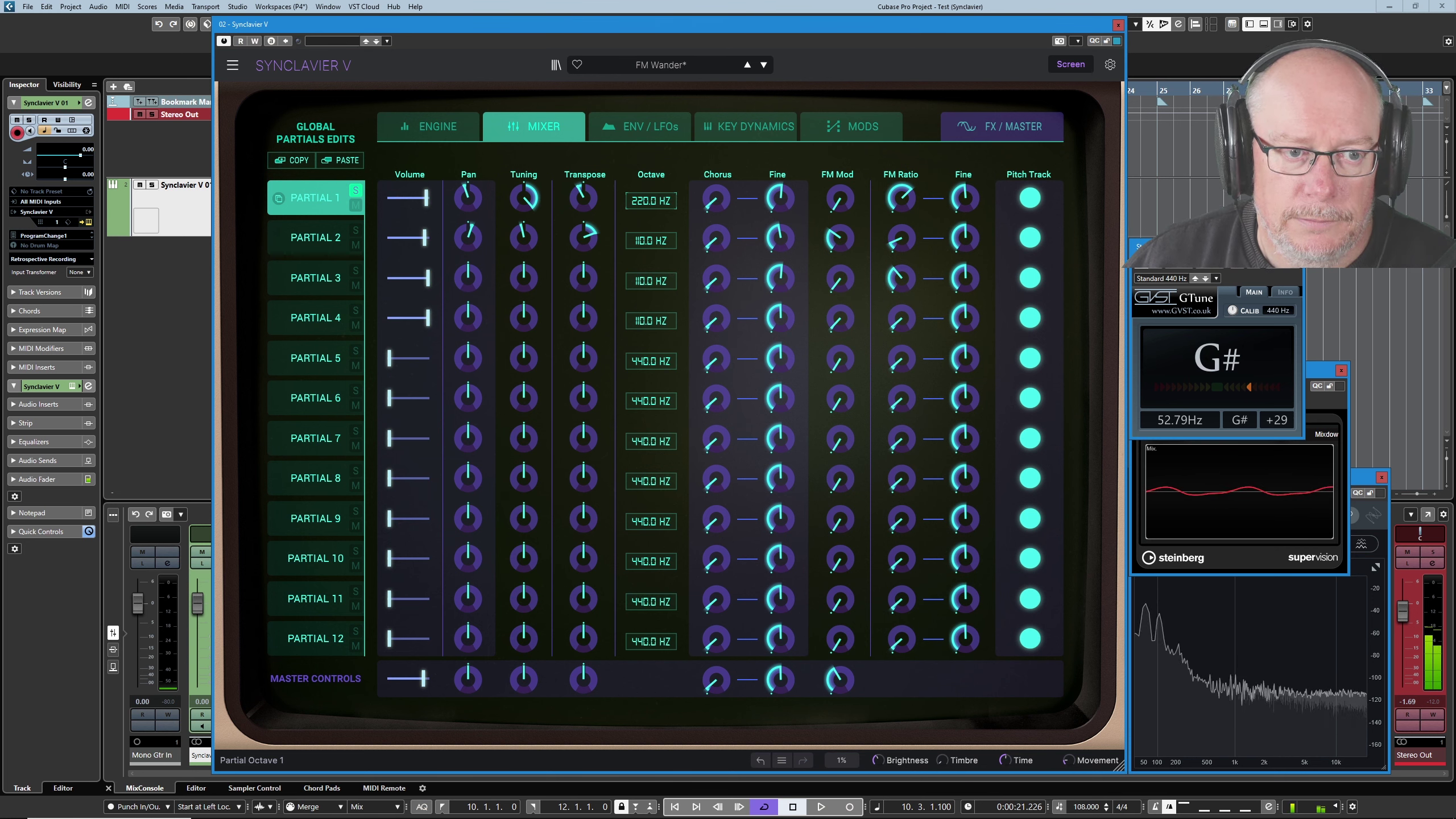
left_click_drag(650, 200, 650, 207)
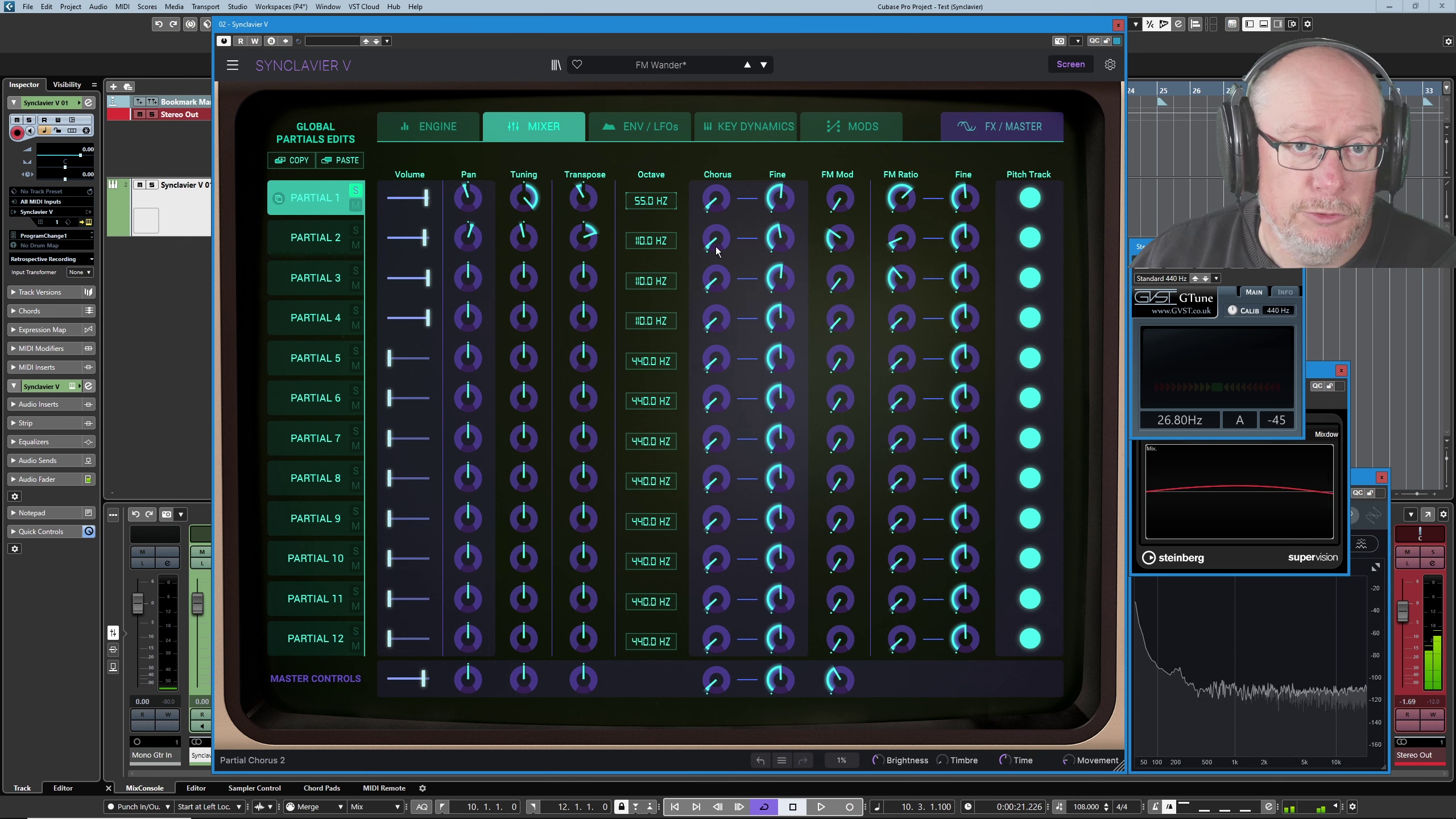
mouse_move(715, 265)
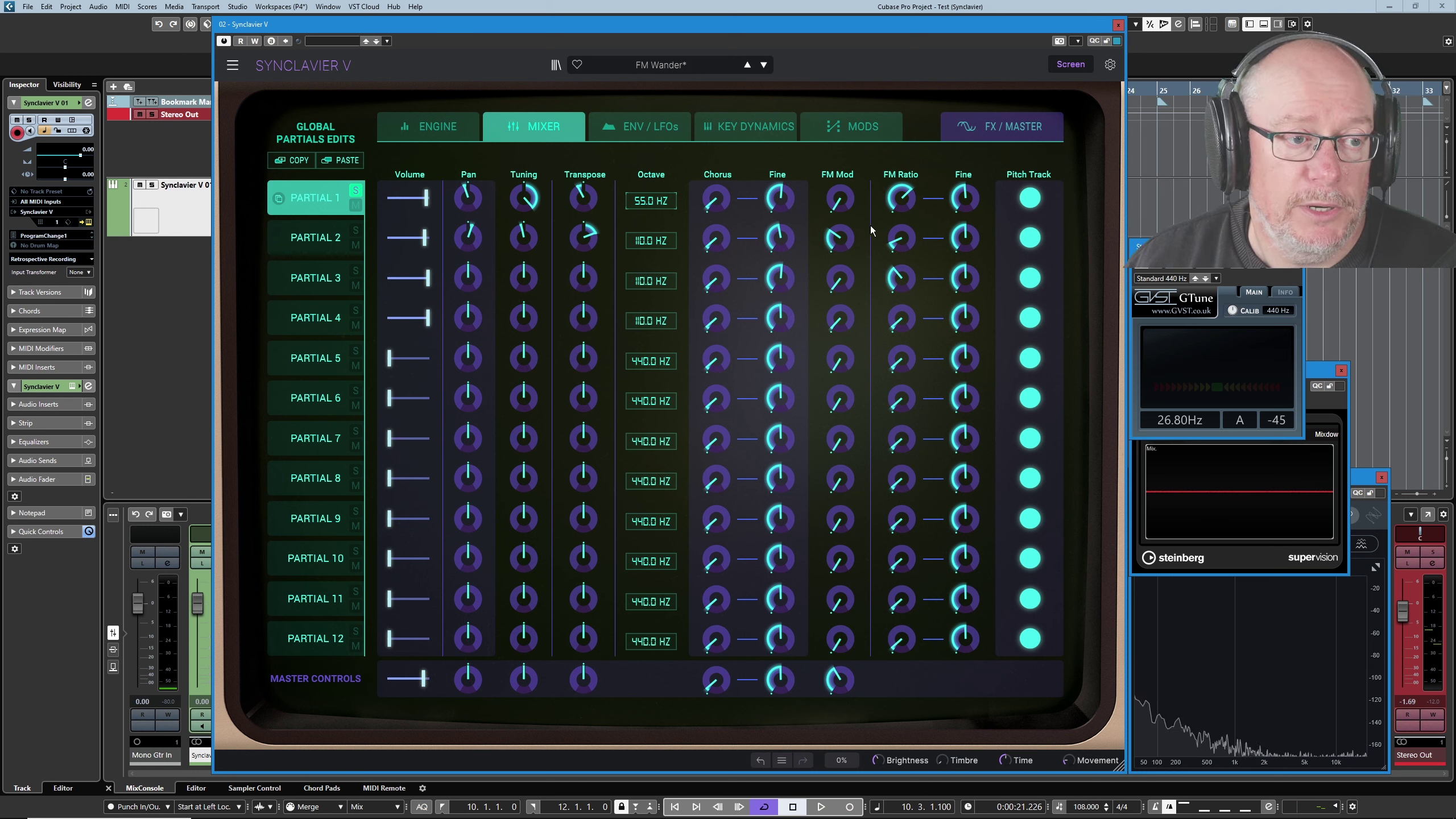
left_click(435, 130)
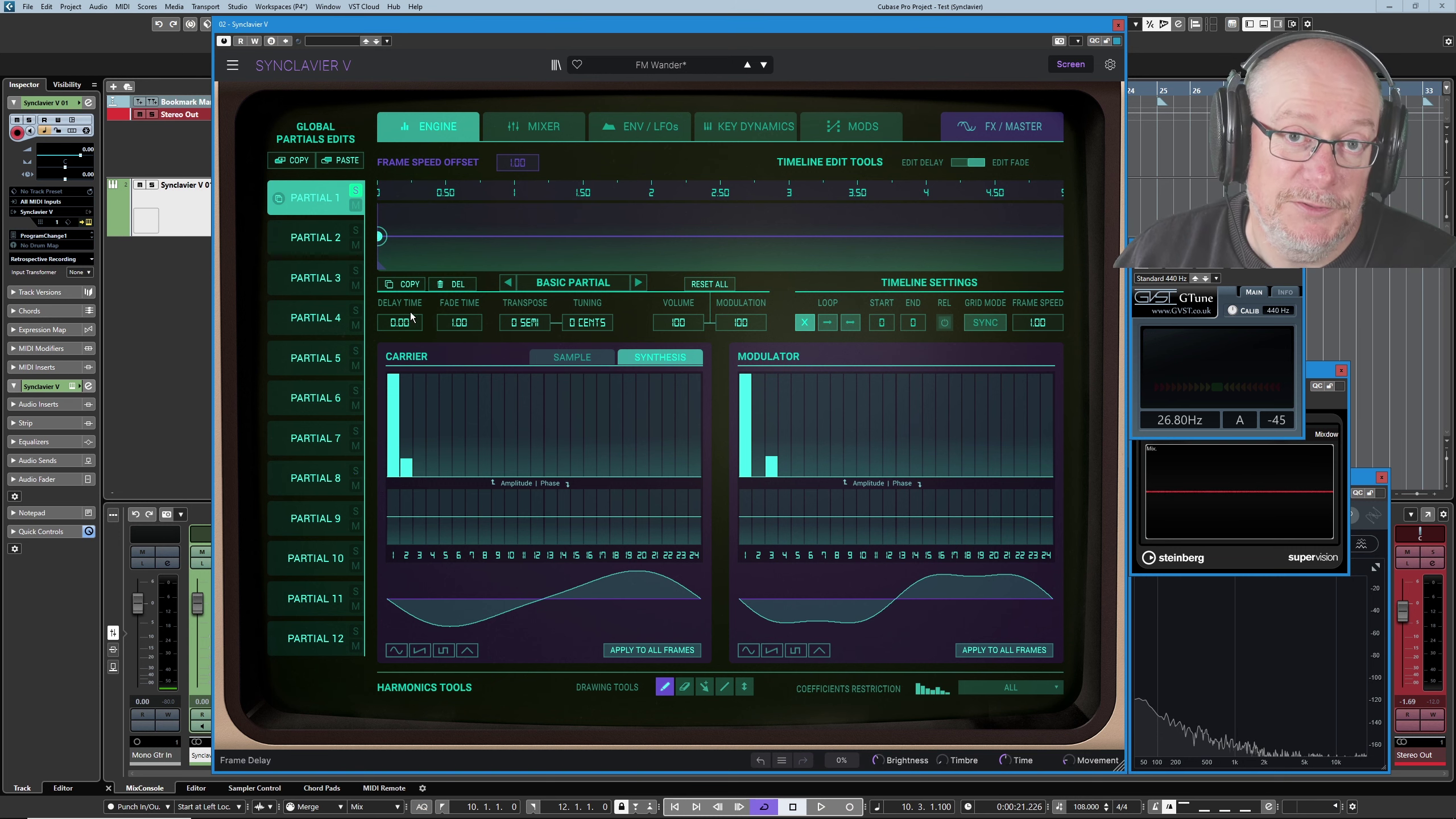
On the Mixer page, raise Partial 1's FM Mod from 0.000 to about 0.276
left_click(544, 132)
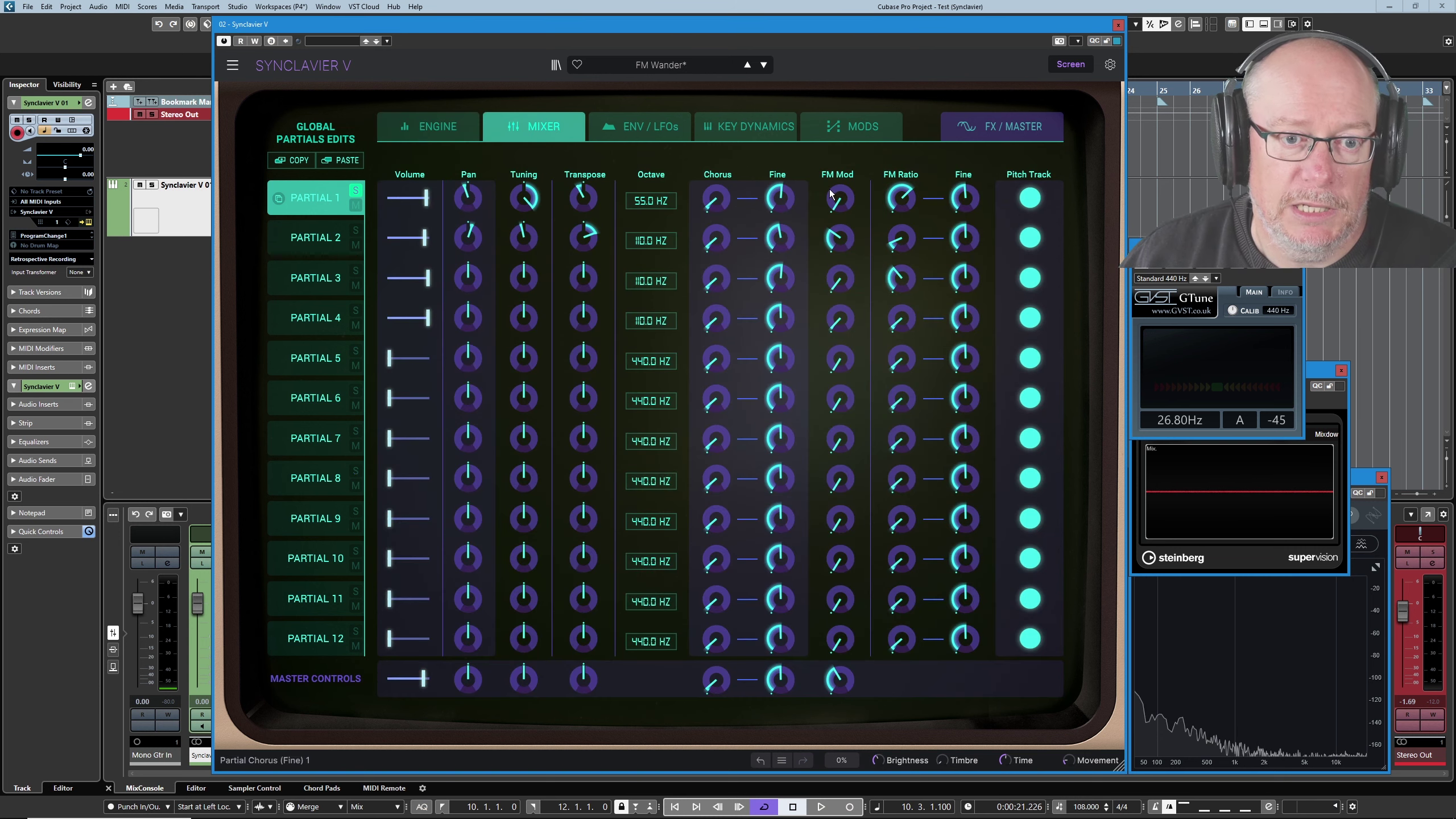
mouse_move(907, 198)
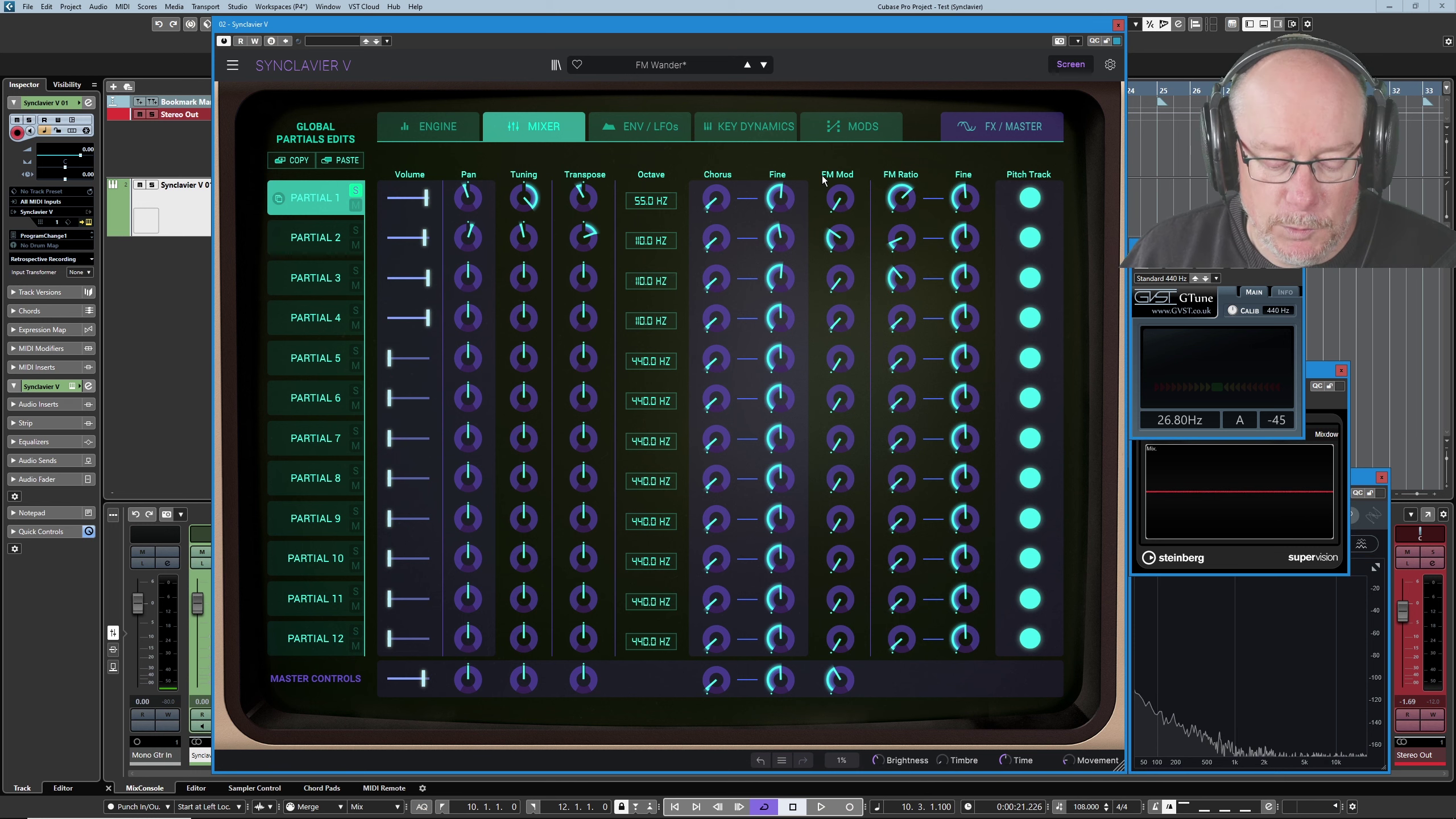
mouse_move(845, 200)
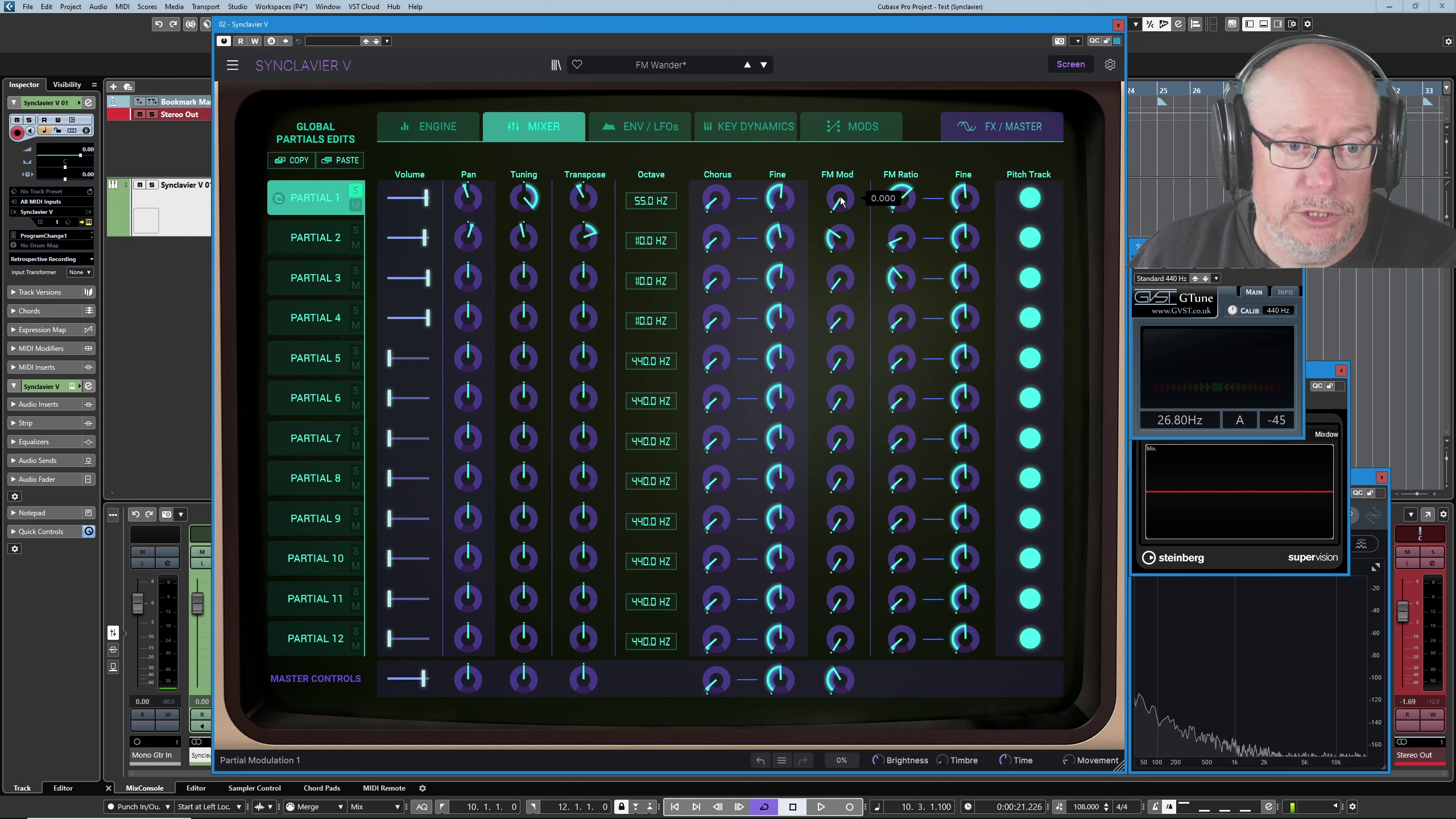
left_click_drag(841, 201, 841, 181)
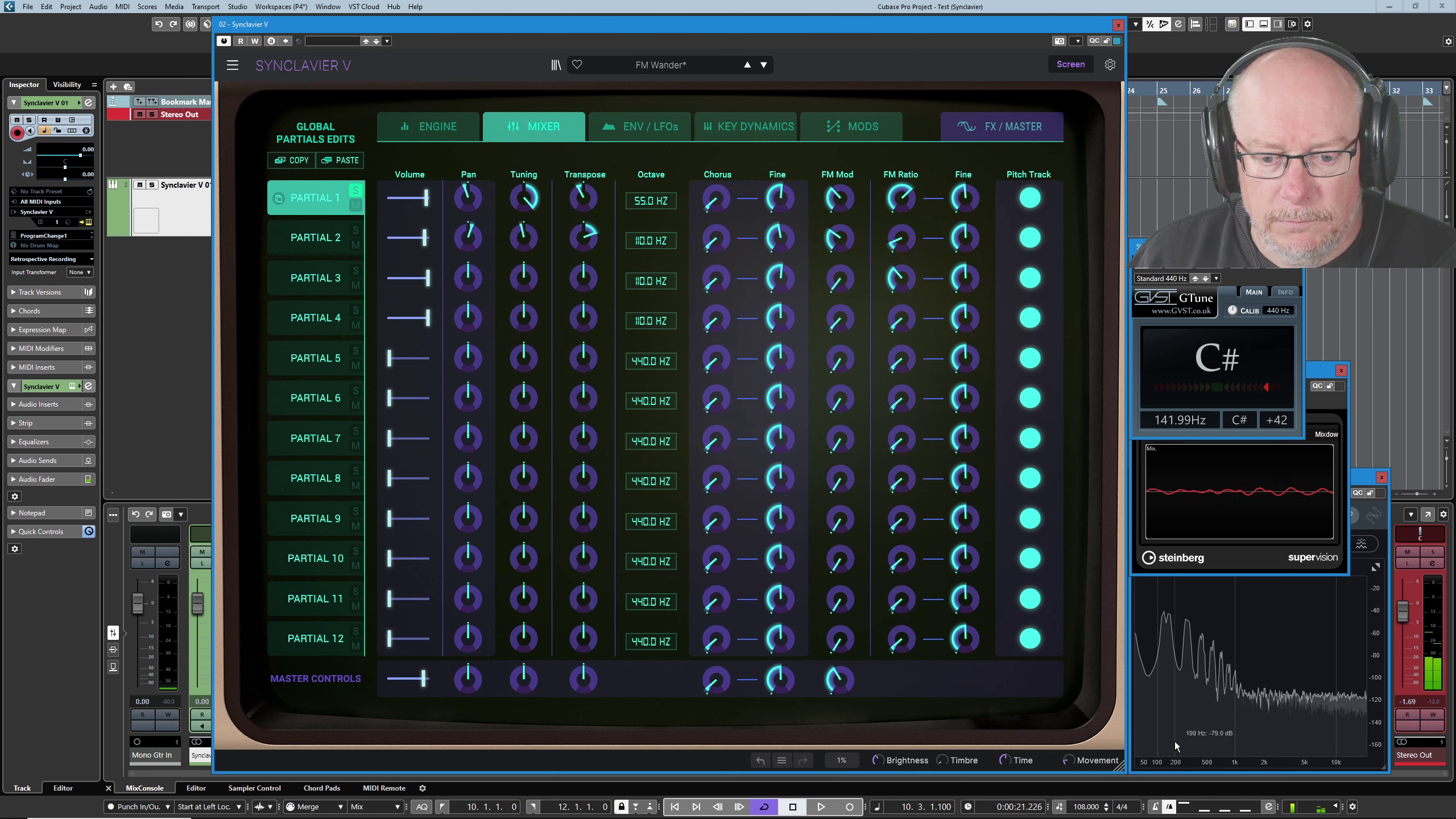
scroll(1158, 765, "up", 5)
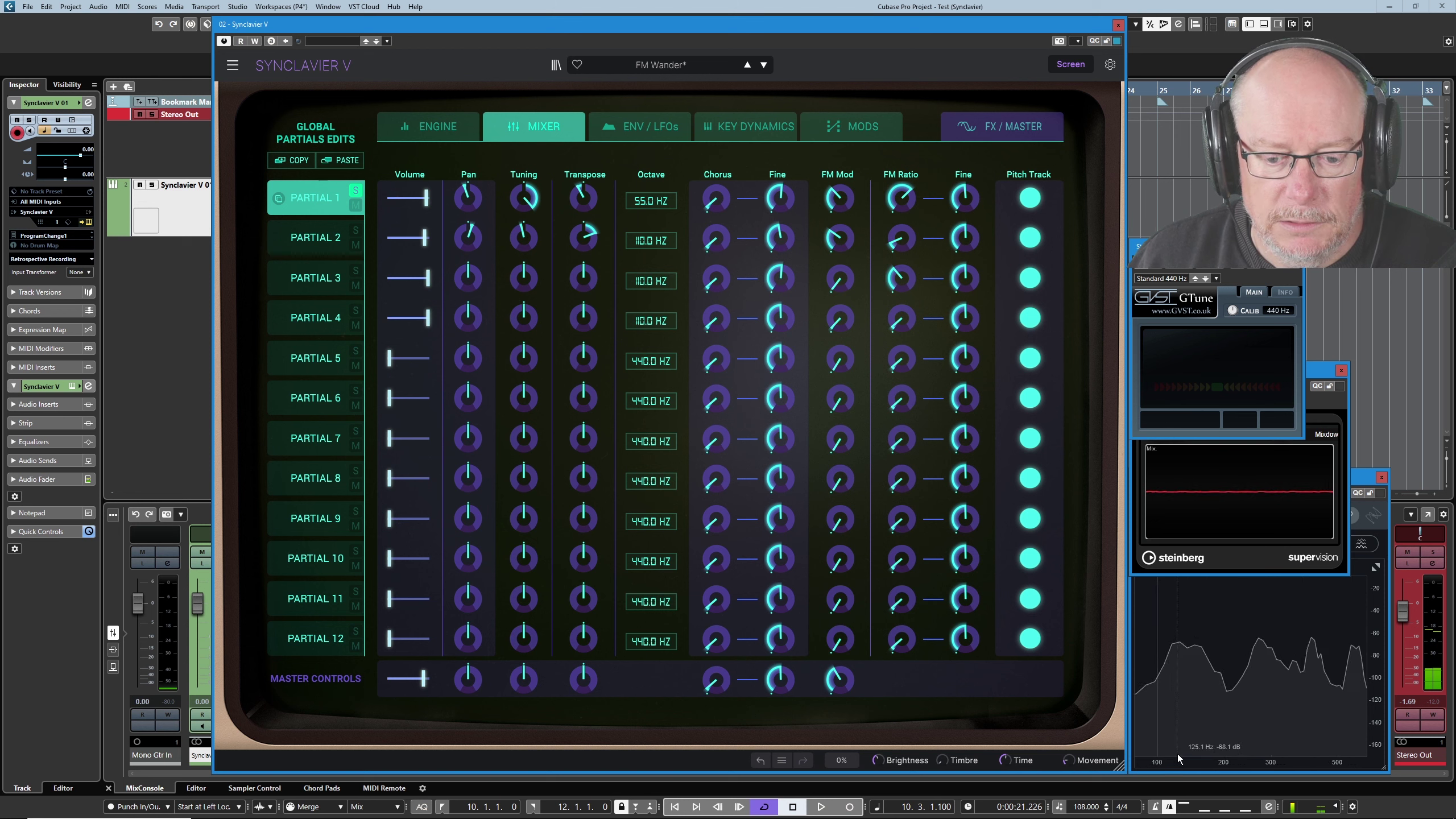
scroll(1178, 766, "down", 2)
scroll(1180, 766, "down", 3)
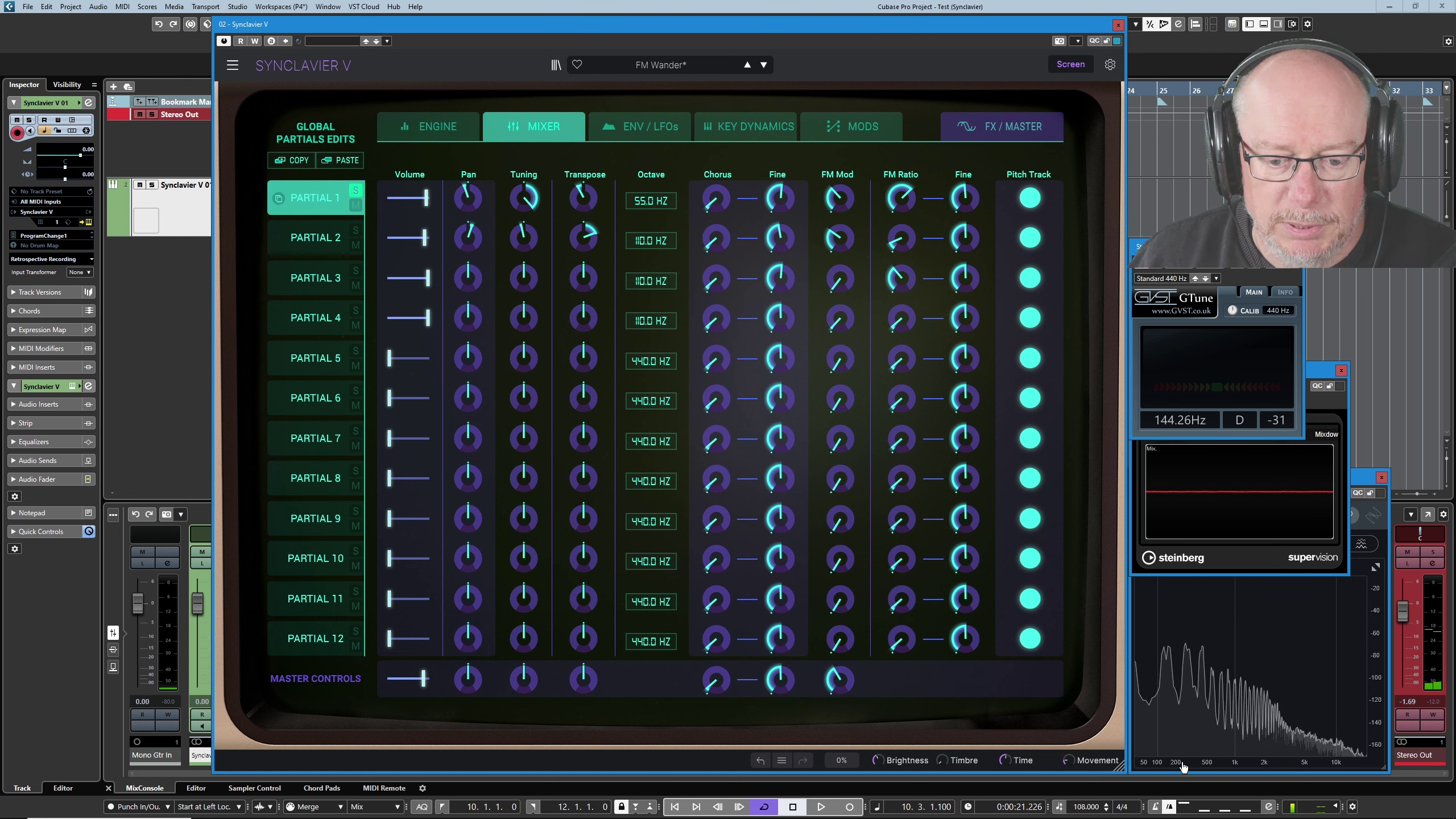
On the ENV/LFOs page, raise Partial 1's Harmonic Envelope sustain up from 9.66
left_click(665, 129)
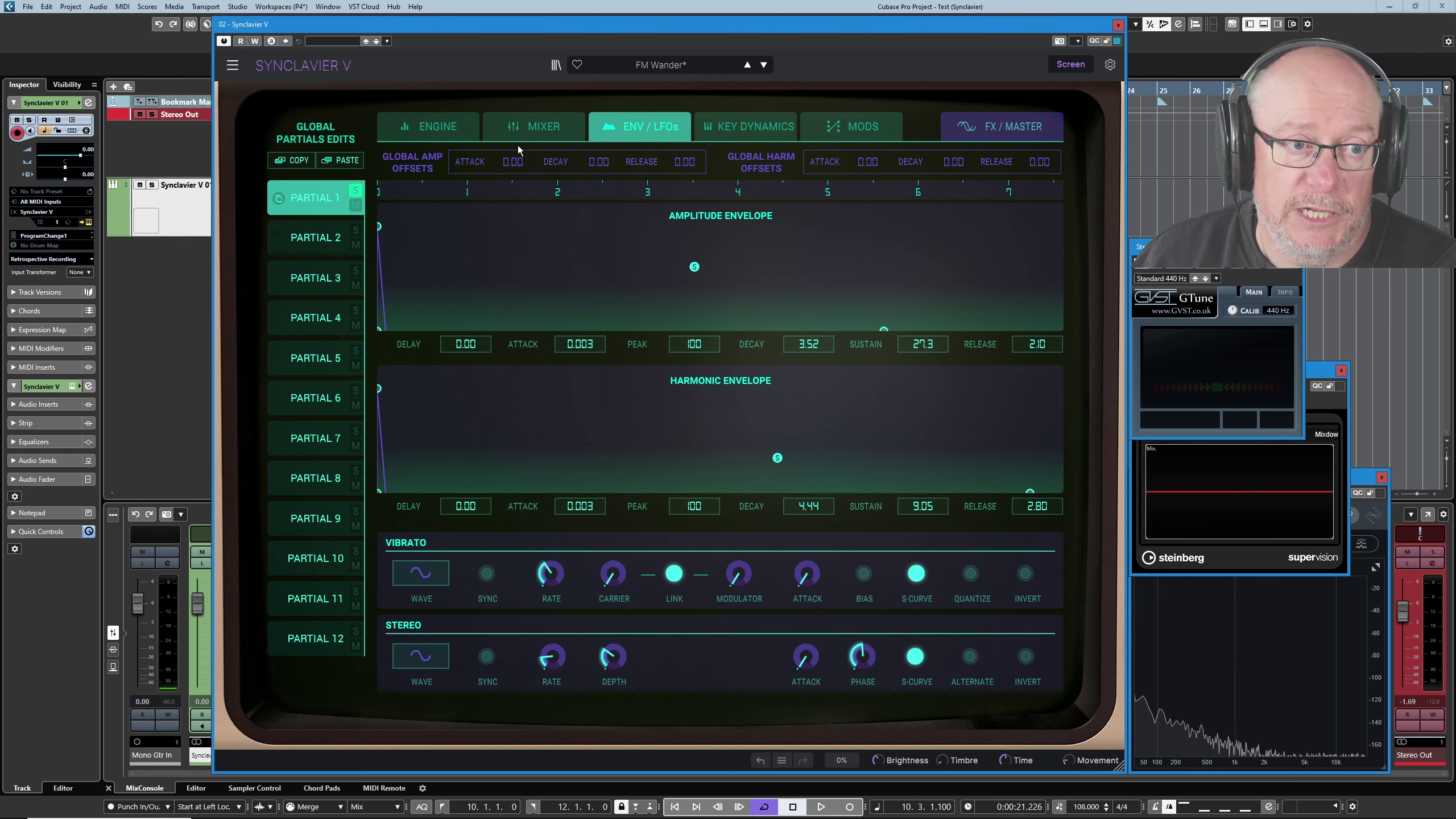
left_click(546, 128)
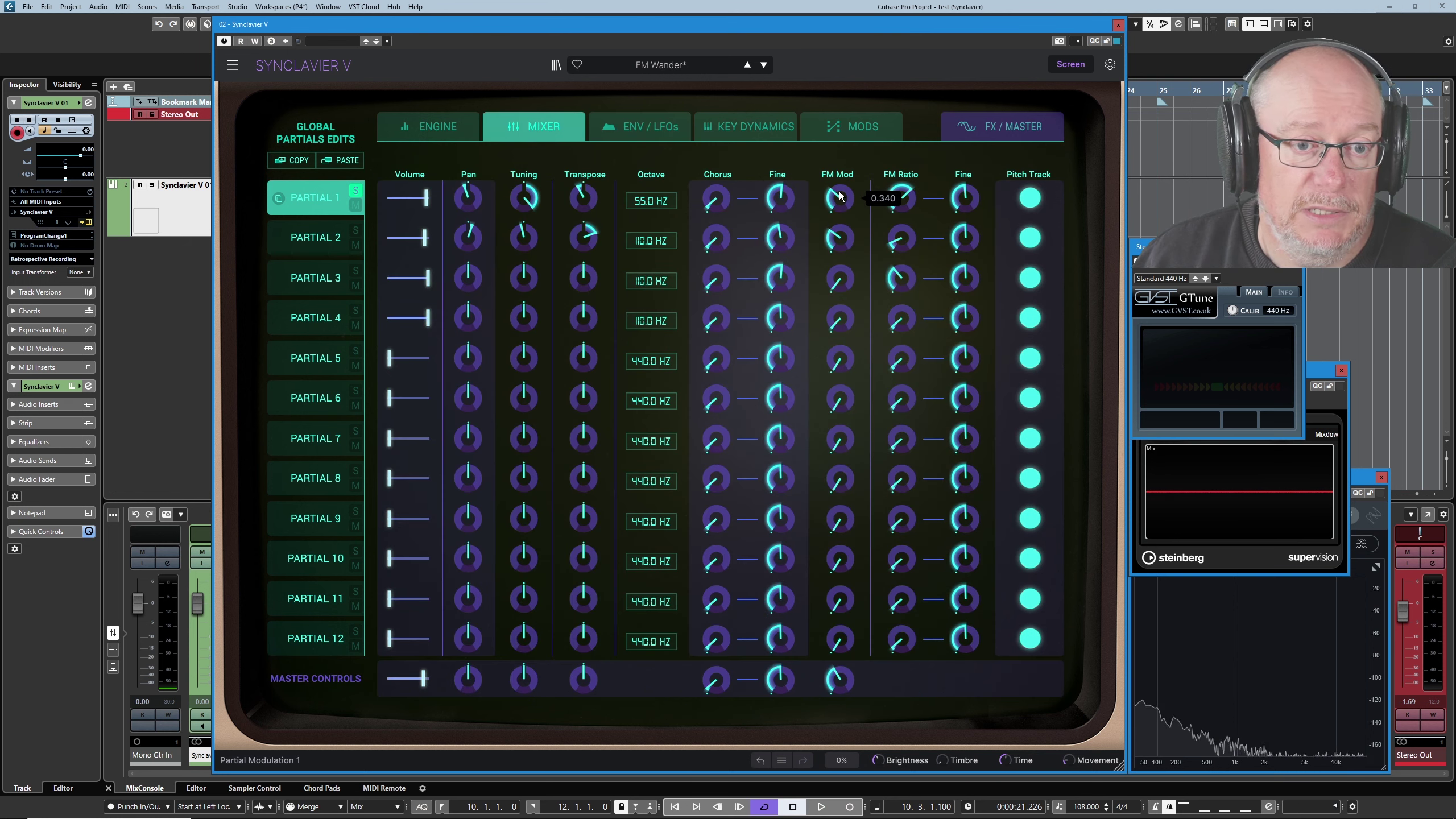
left_click(651, 129)
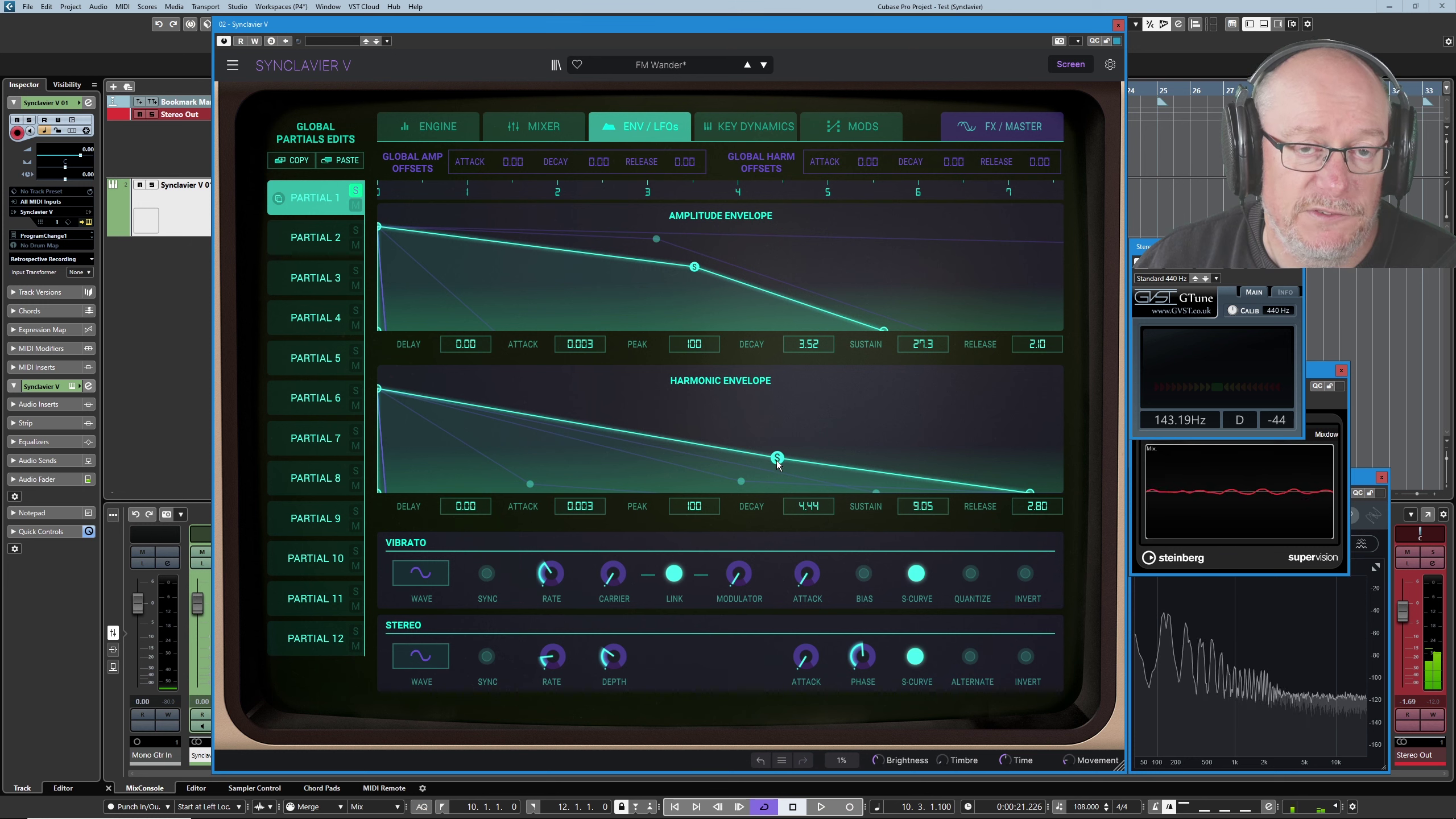
mouse_move(780, 465)
left_mouse_down()
mouse_move(783, 390)
mouse_move(781, 456)
left_mouse_up()
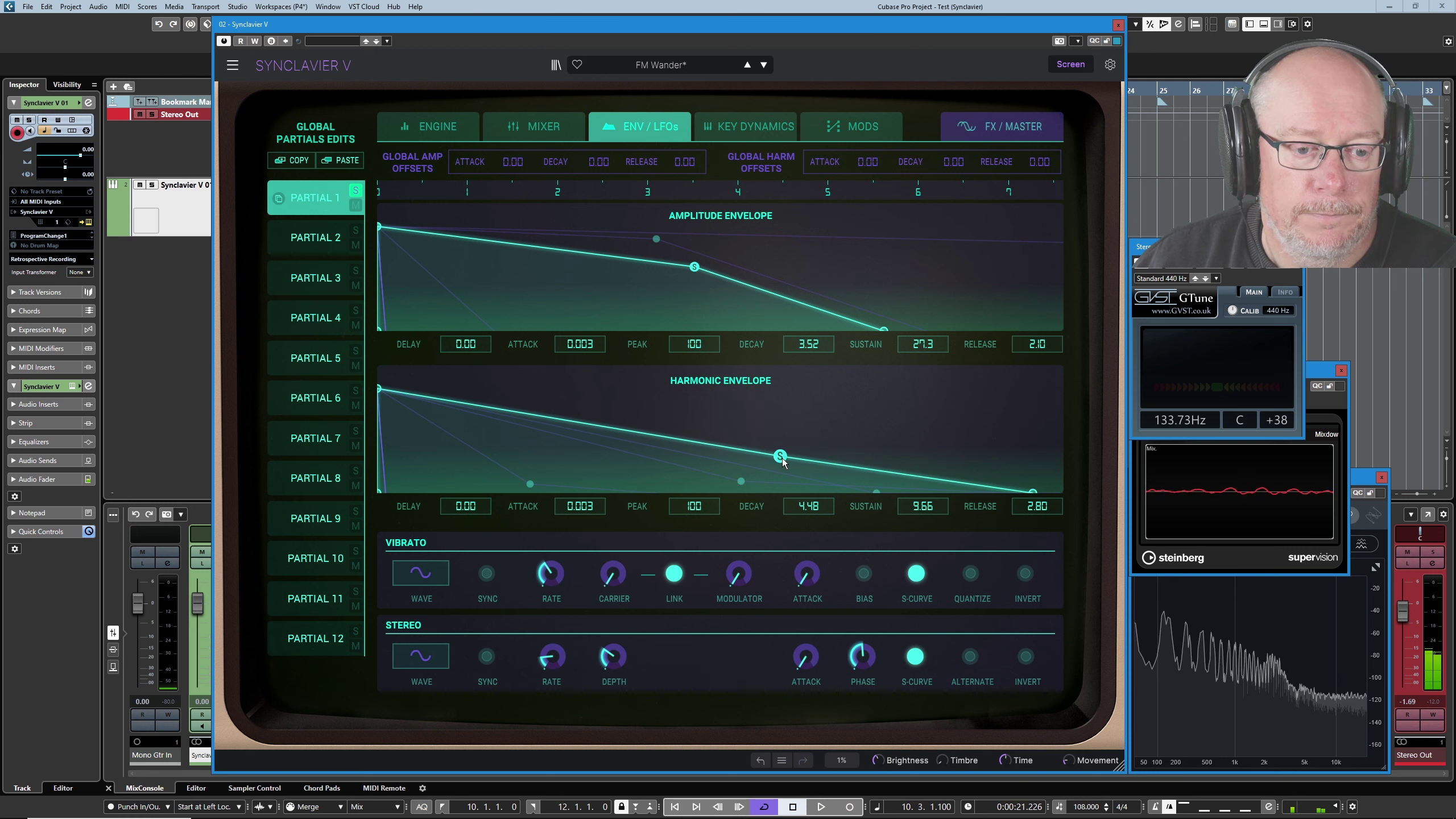
Turn Partial 1's FM Mod up to 0.600 and push the harmonic envelope sustain to 24.0
left_click(539, 129)
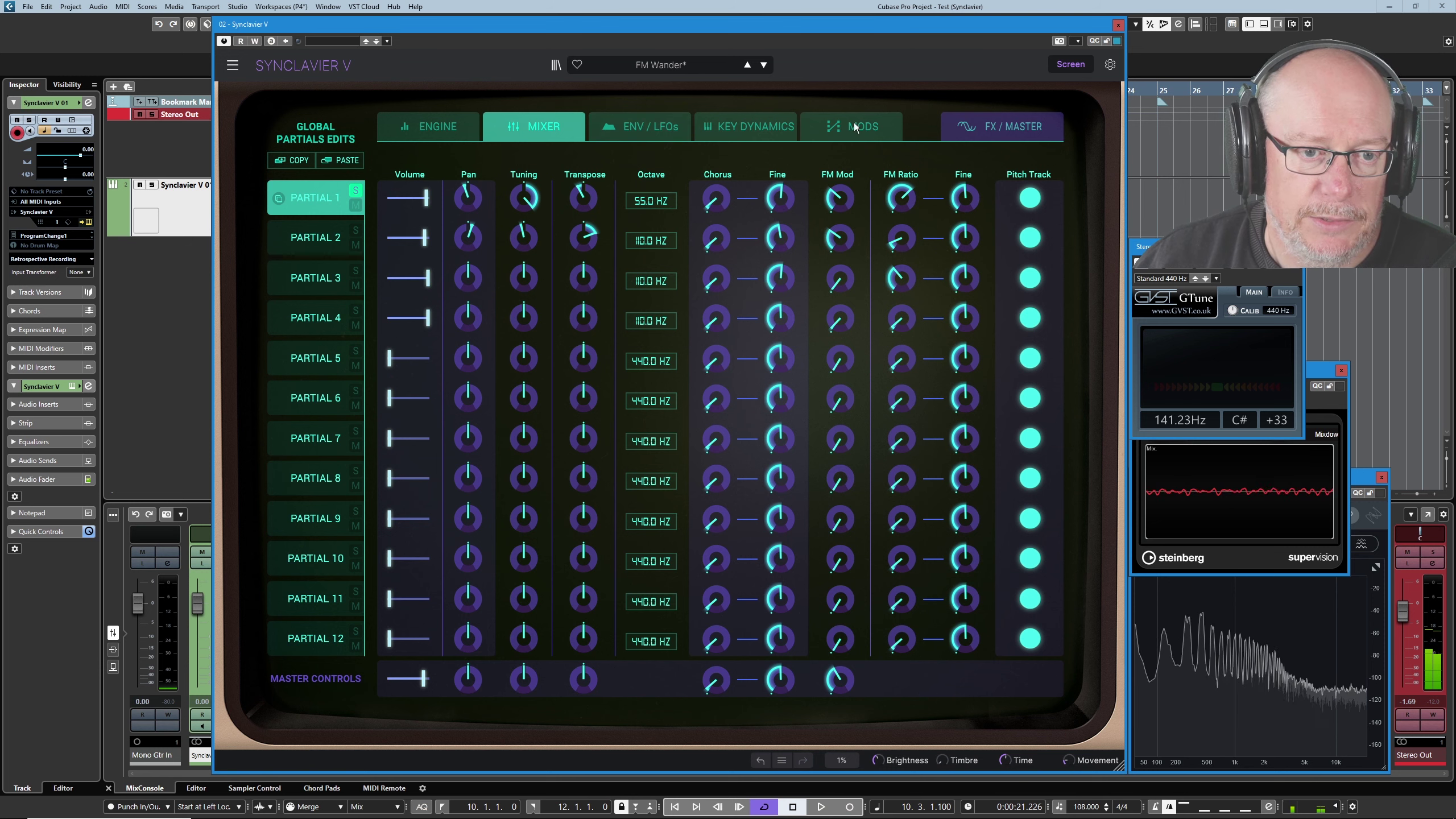
left_click_drag(842, 206, 842, 186)
left_click(649, 124)
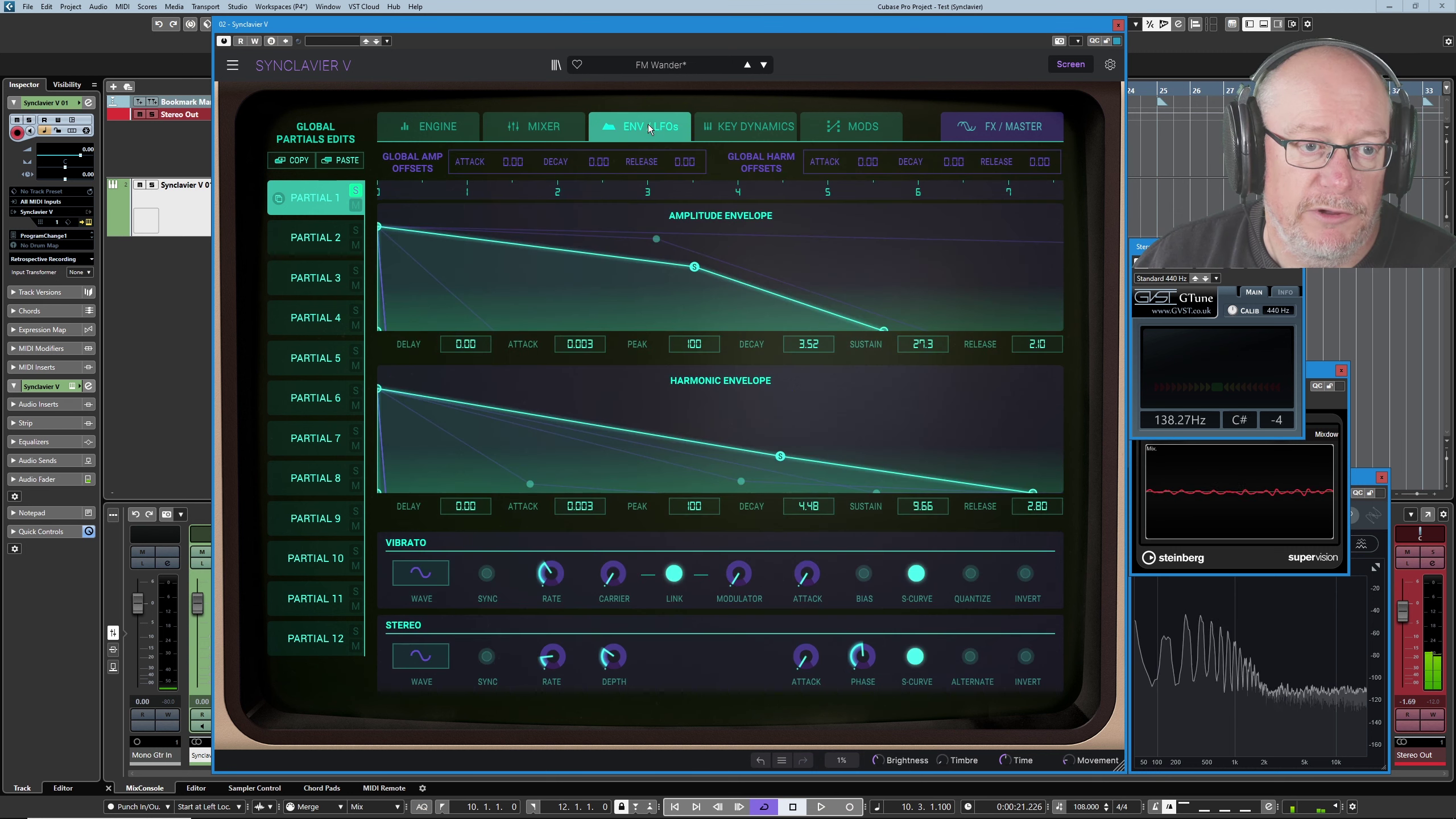
mouse_move(780, 456)
left_mouse_down()
mouse_move(781, 432)
mouse_move(770, 437)
left_mouse_up()
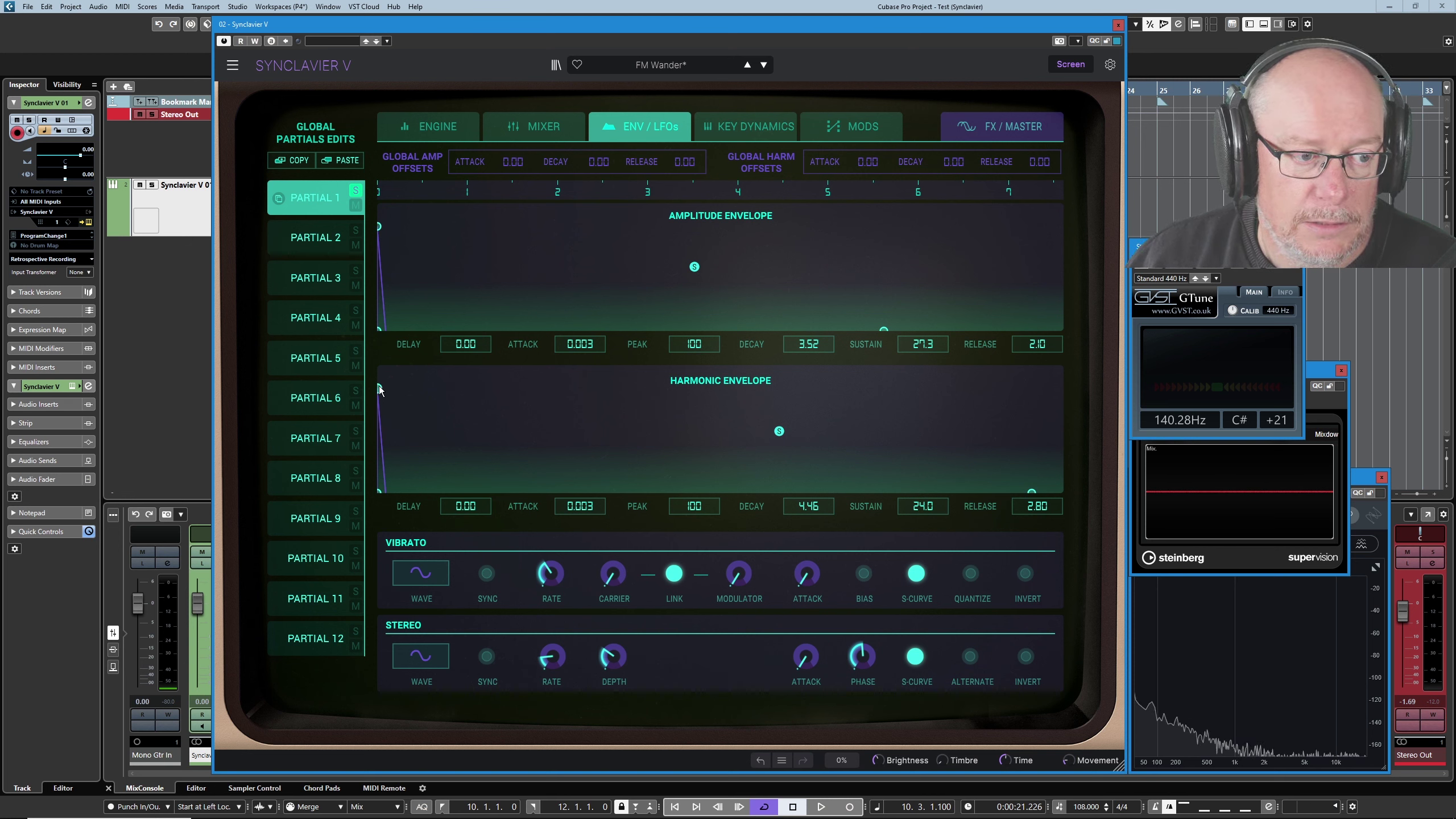
Shape Partial 1's harmonic envelope (attack 2.24, peak 91.8, decay 2.76, sustain 13.2) and amplitude release 4.32
left_click_drag(379, 388, 544, 391)
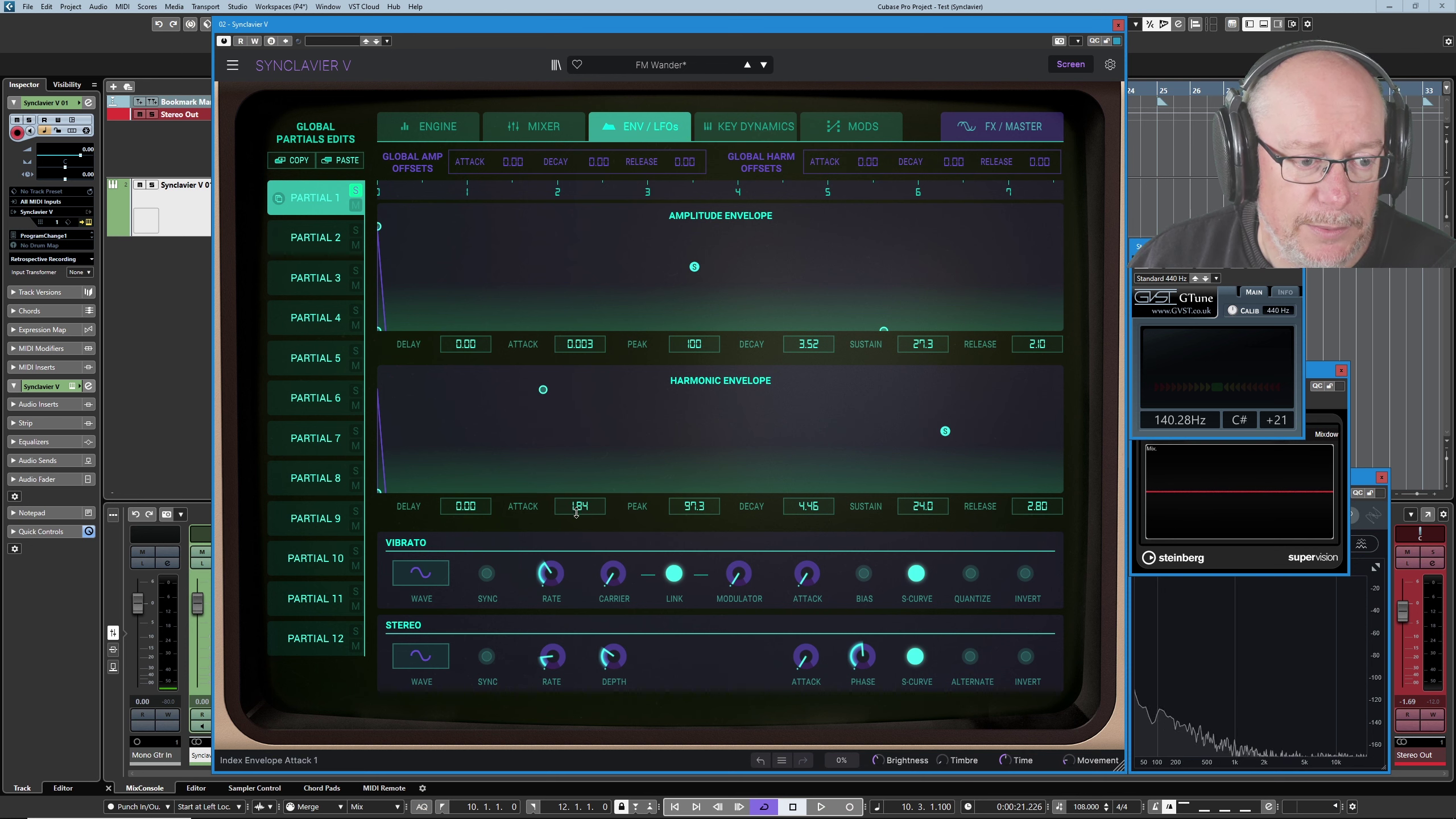
scroll(573, 504, "down", 4)
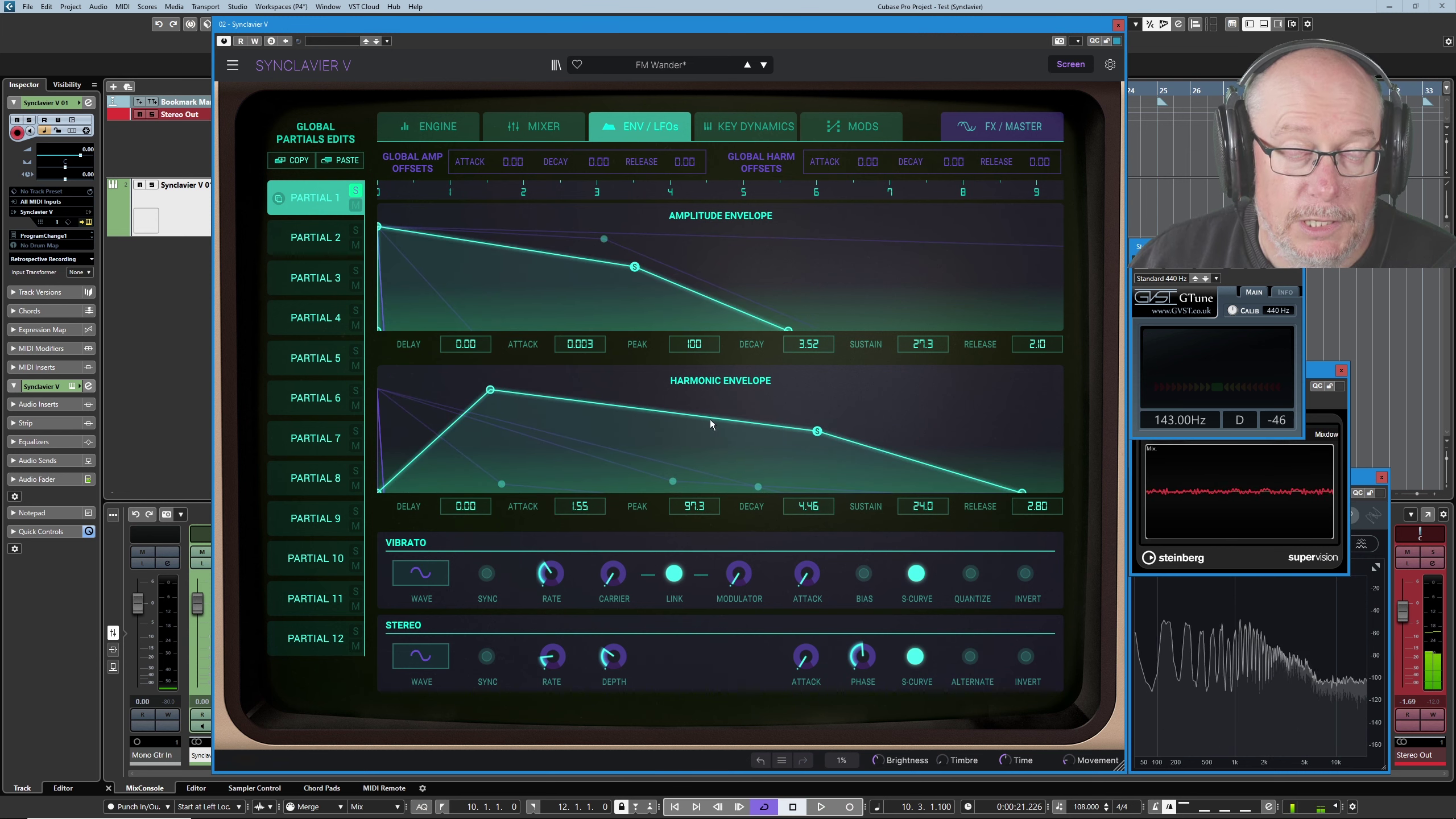
left_click_drag(493, 391, 563, 396)
left_click_drag(868, 431, 744, 450)
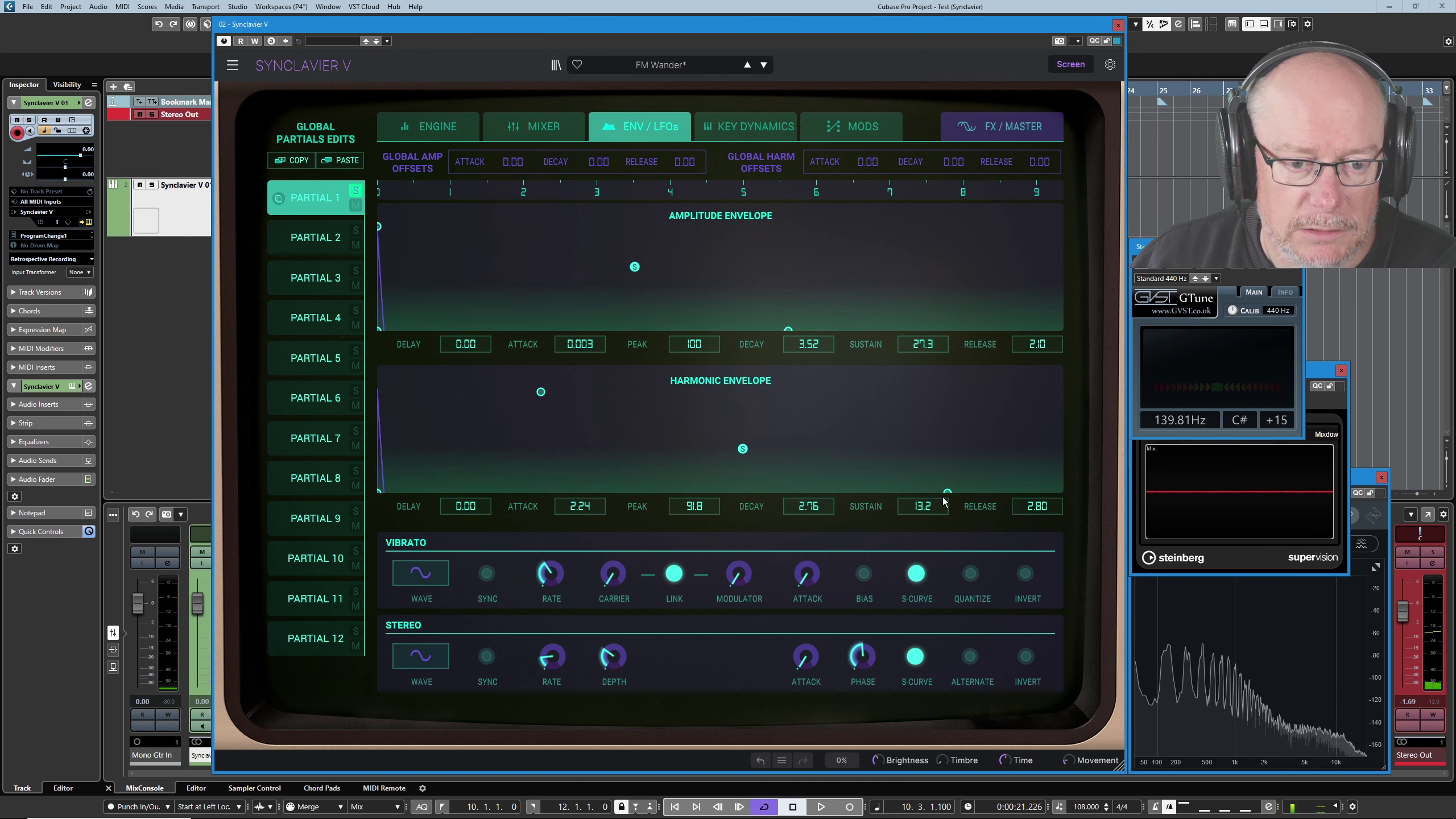
left_click_drag(947, 493, 952, 494)
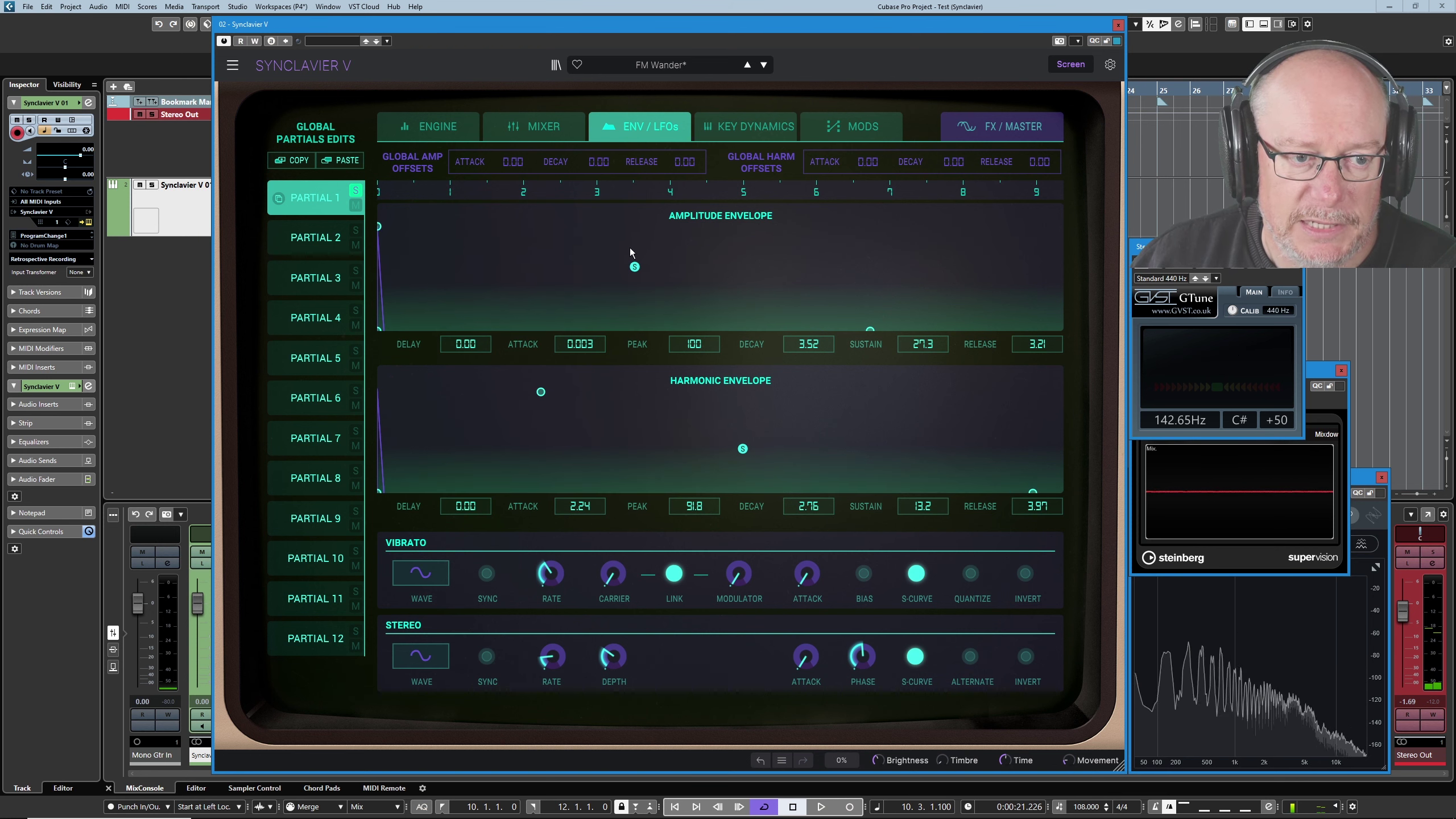
left_click_drag(873, 330, 951, 331)
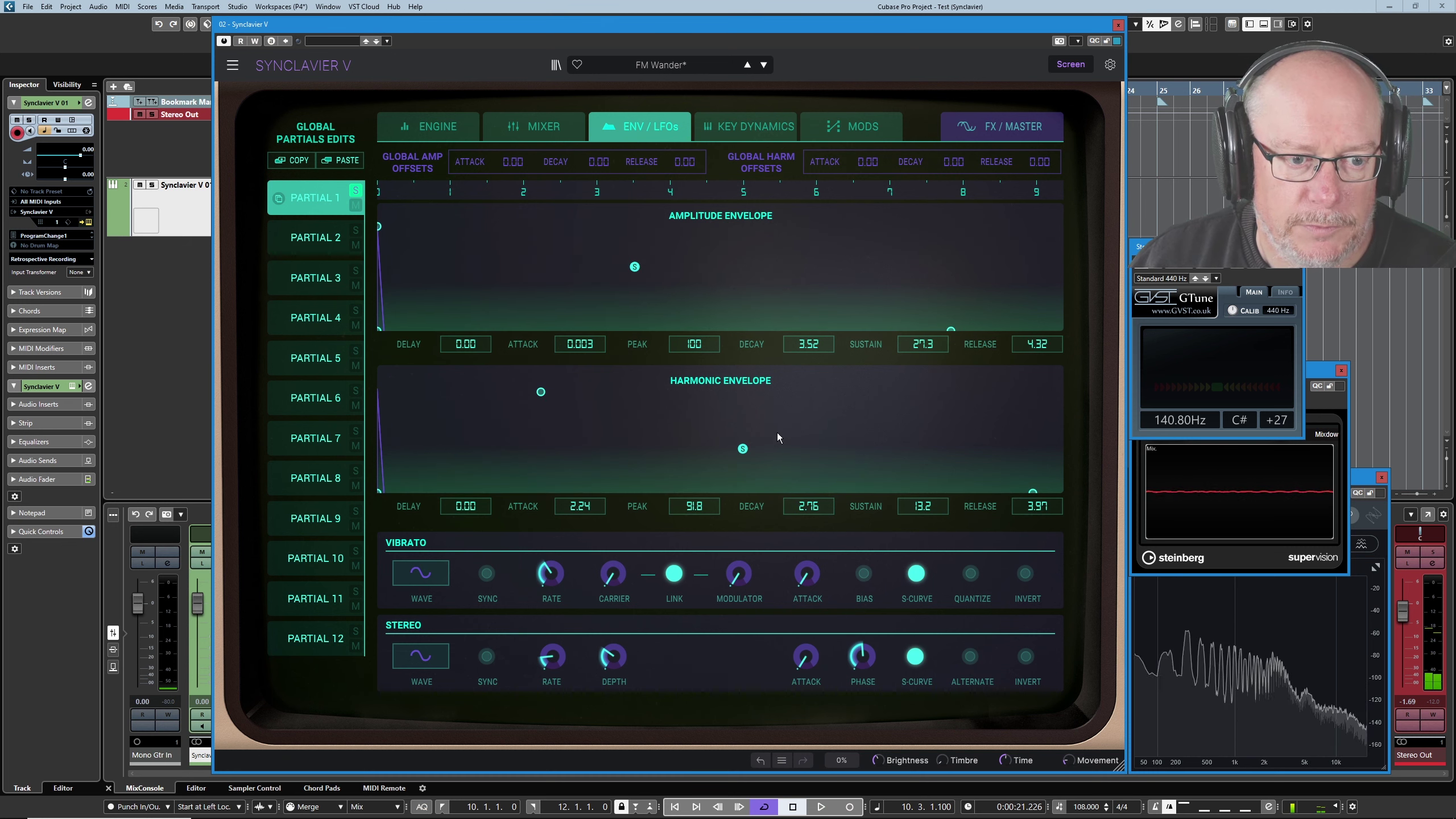
Reload FM Wander with the preset arrows, then solo Partial 2 in the partials mixer
left_click(763, 64)
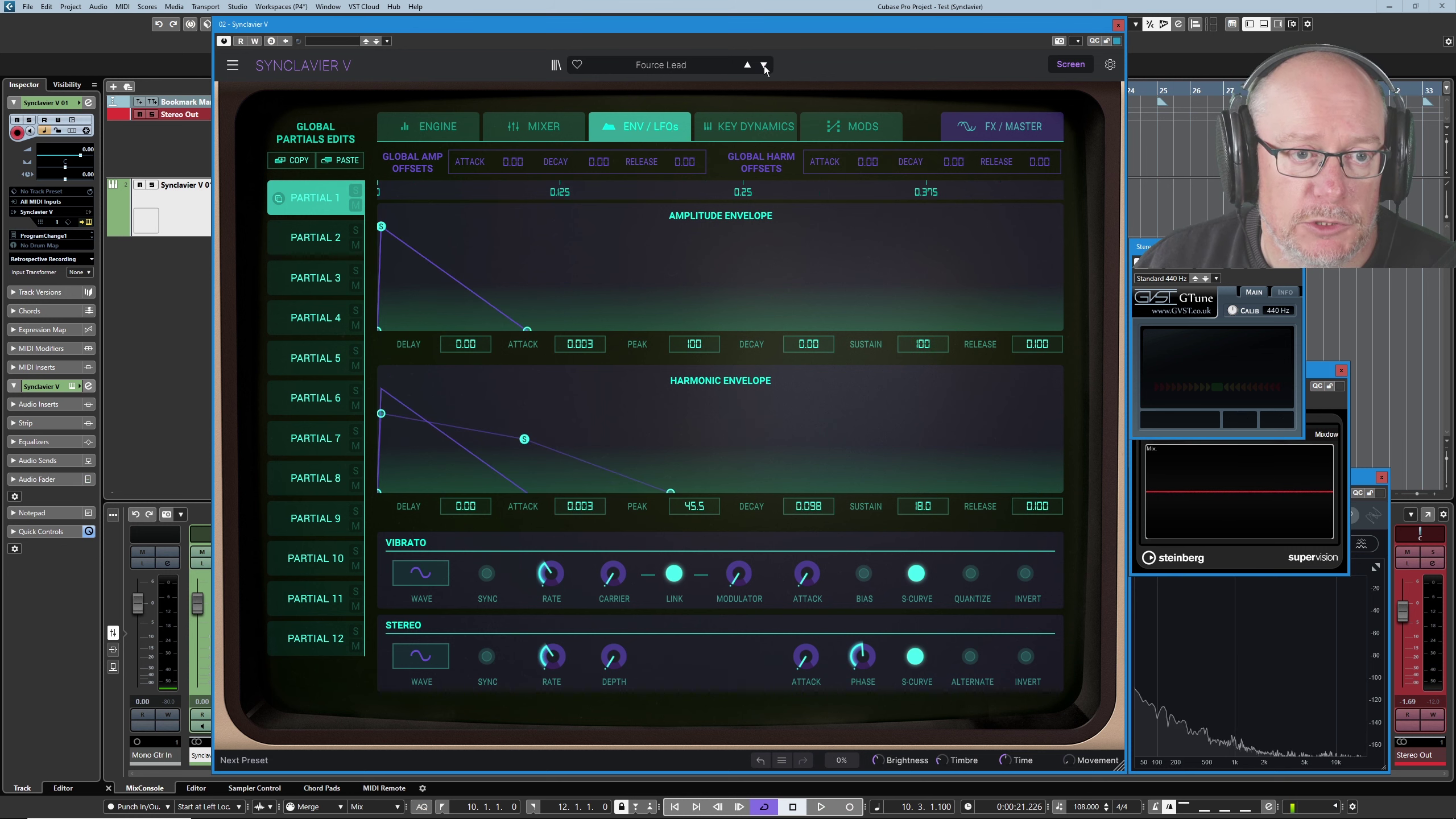
left_click(746, 64)
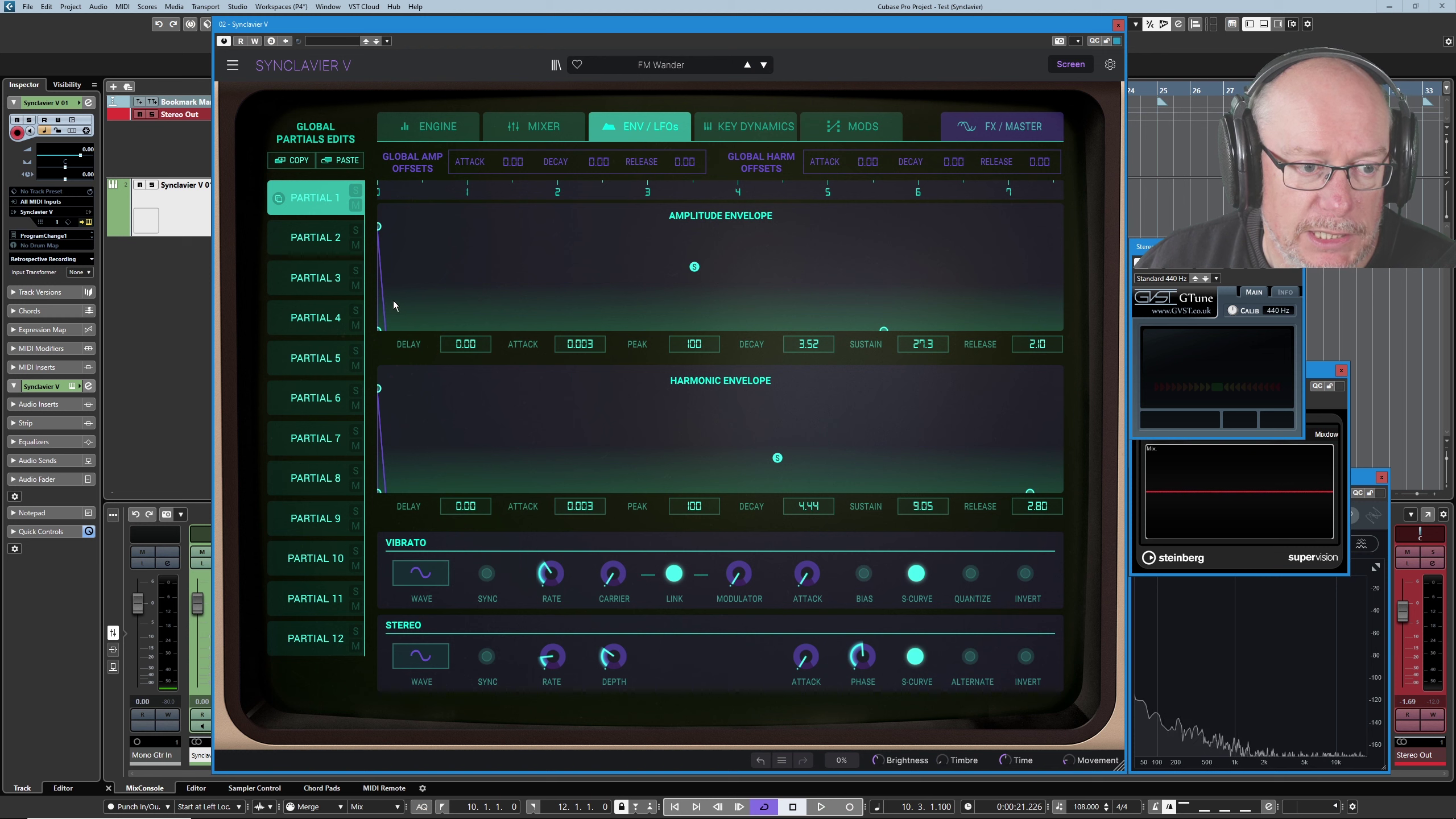
left_click(321, 240)
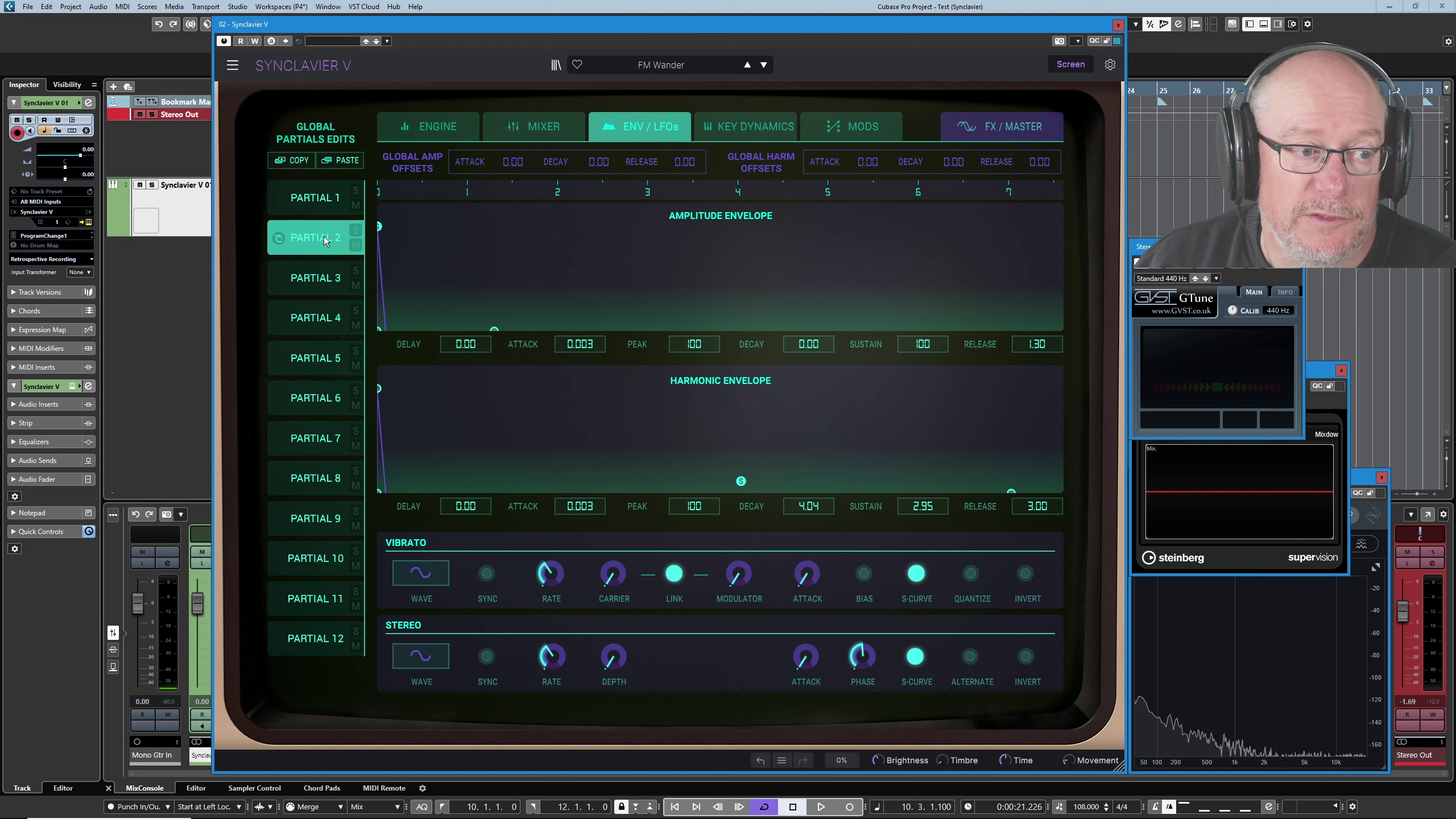
left_click(519, 128)
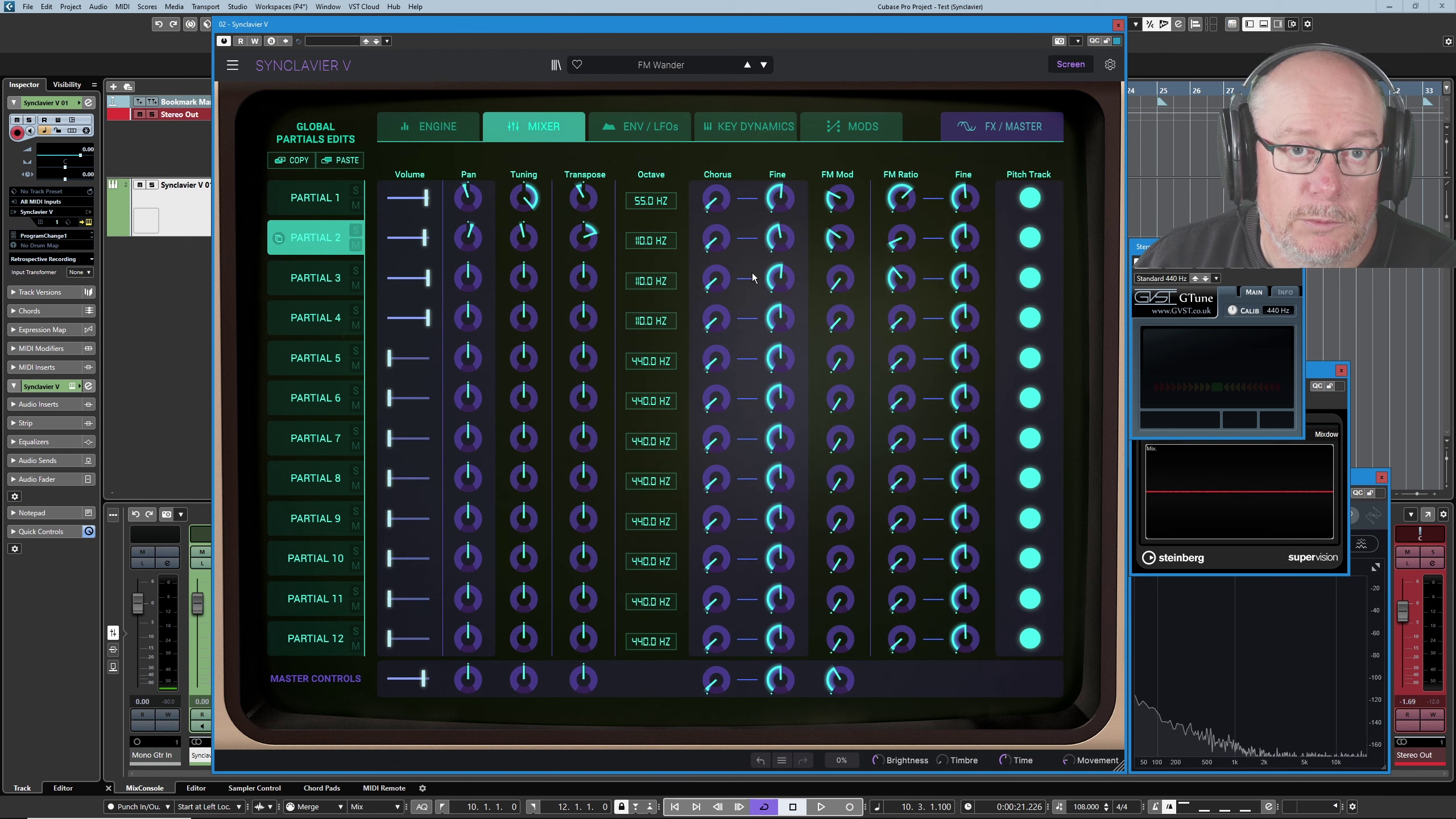
left_click(355, 231)
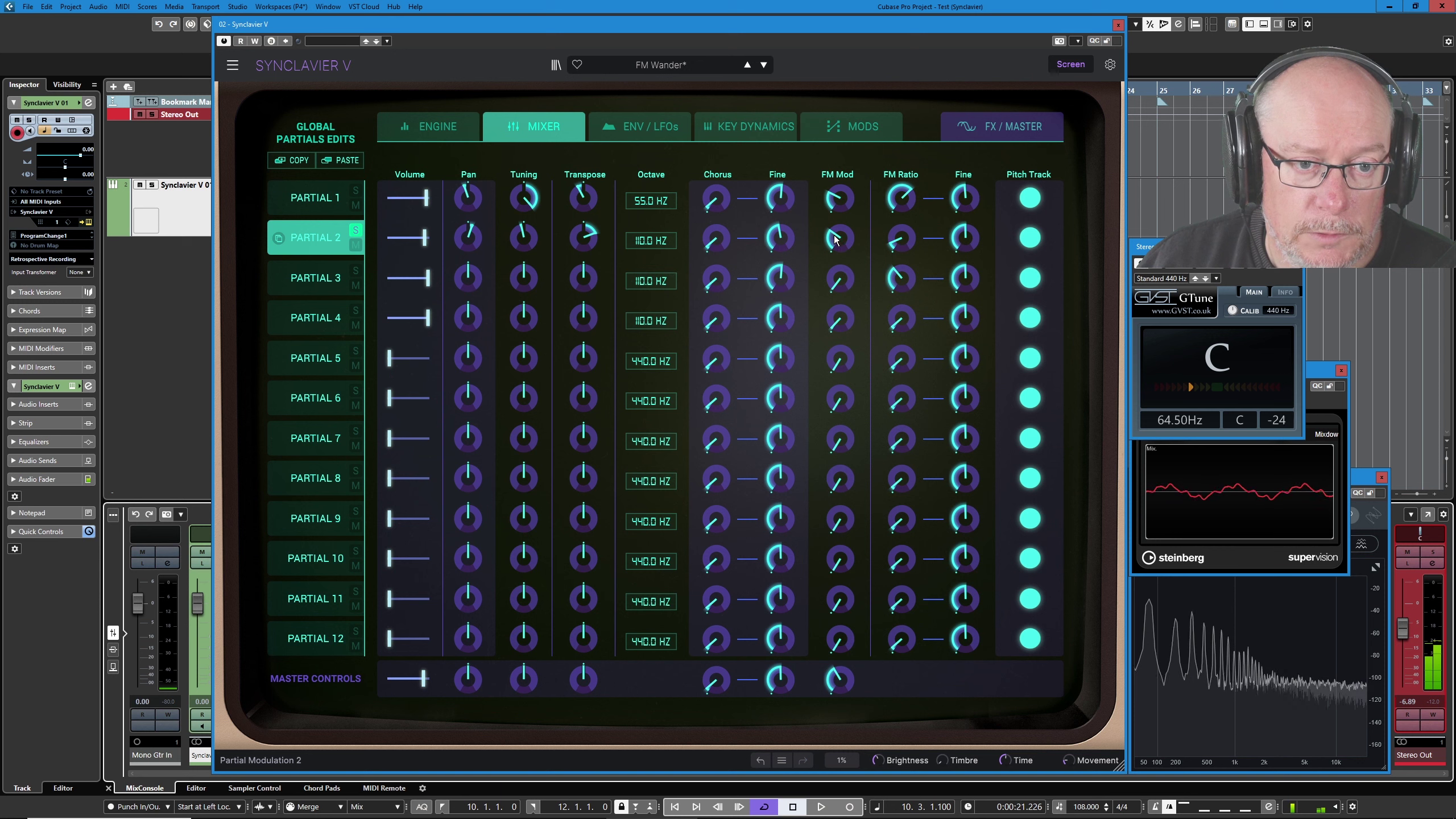
Try Partial 2's FM Mod at 0, leaving it at 0.508, check Transpose and FM Ratio, then view its envelopes
left_click_drag(834, 240, 834, 270)
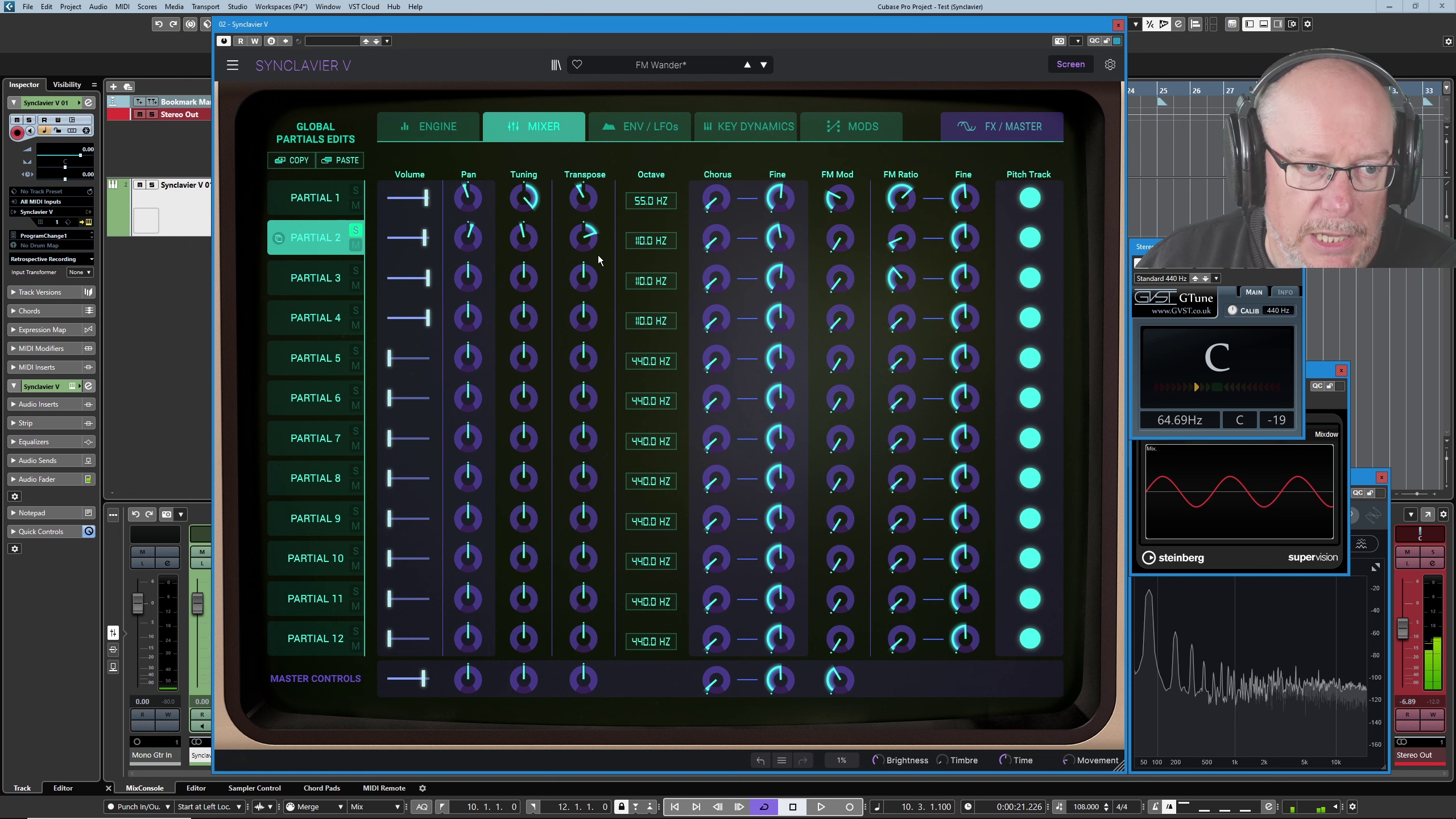
mouse_move(583, 235)
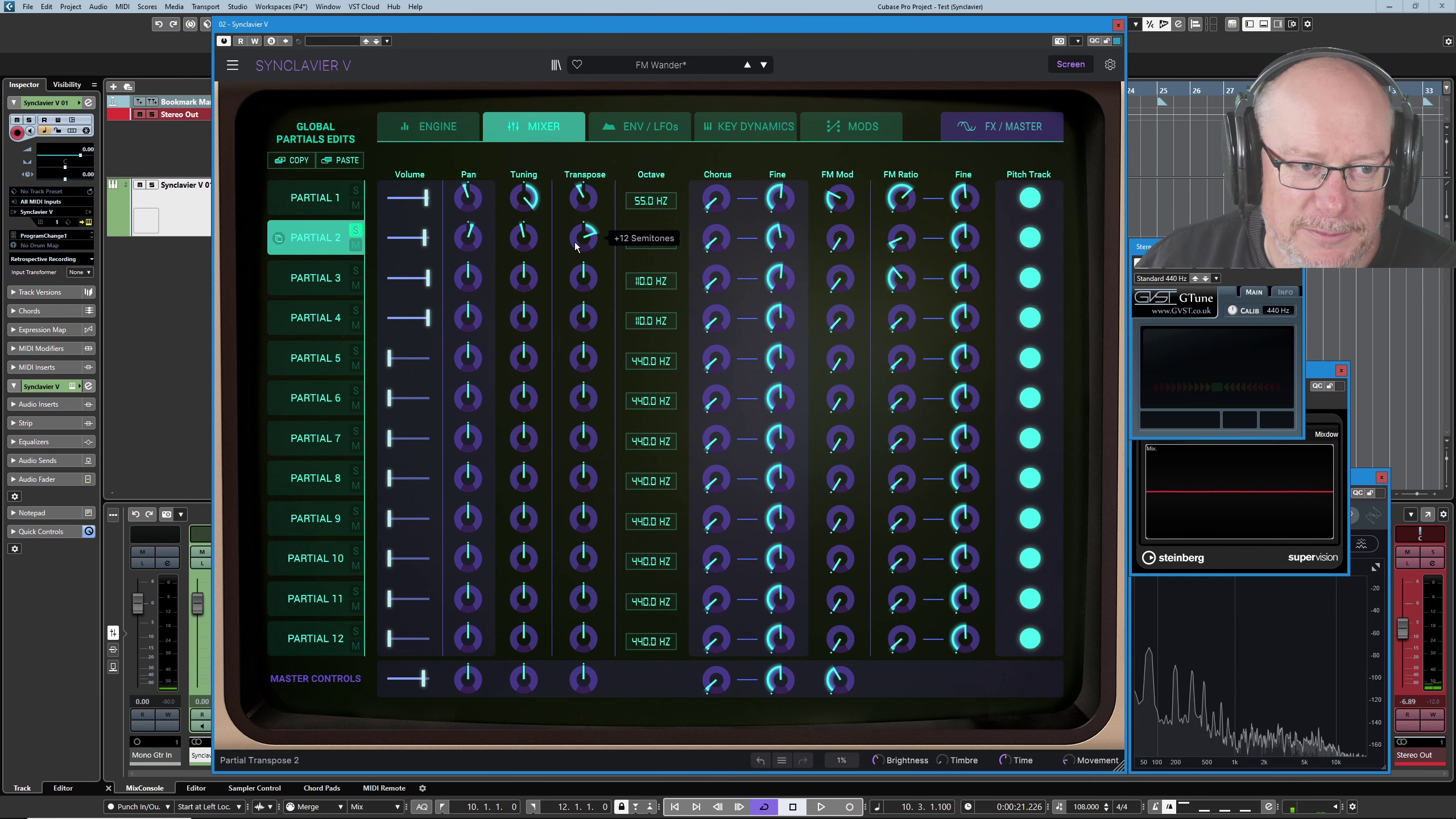
mouse_move(843, 244)
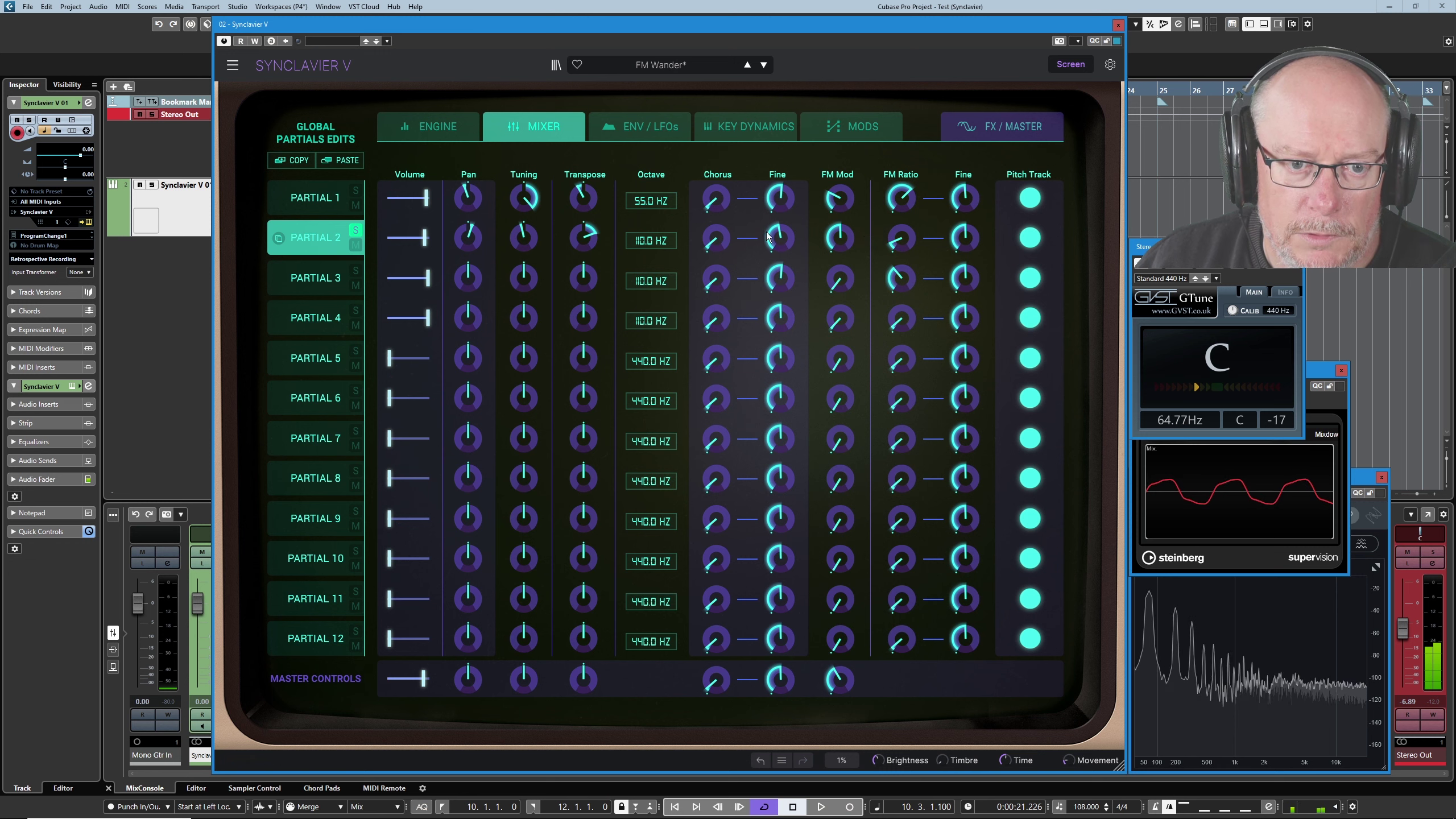
mouse_move(899, 243)
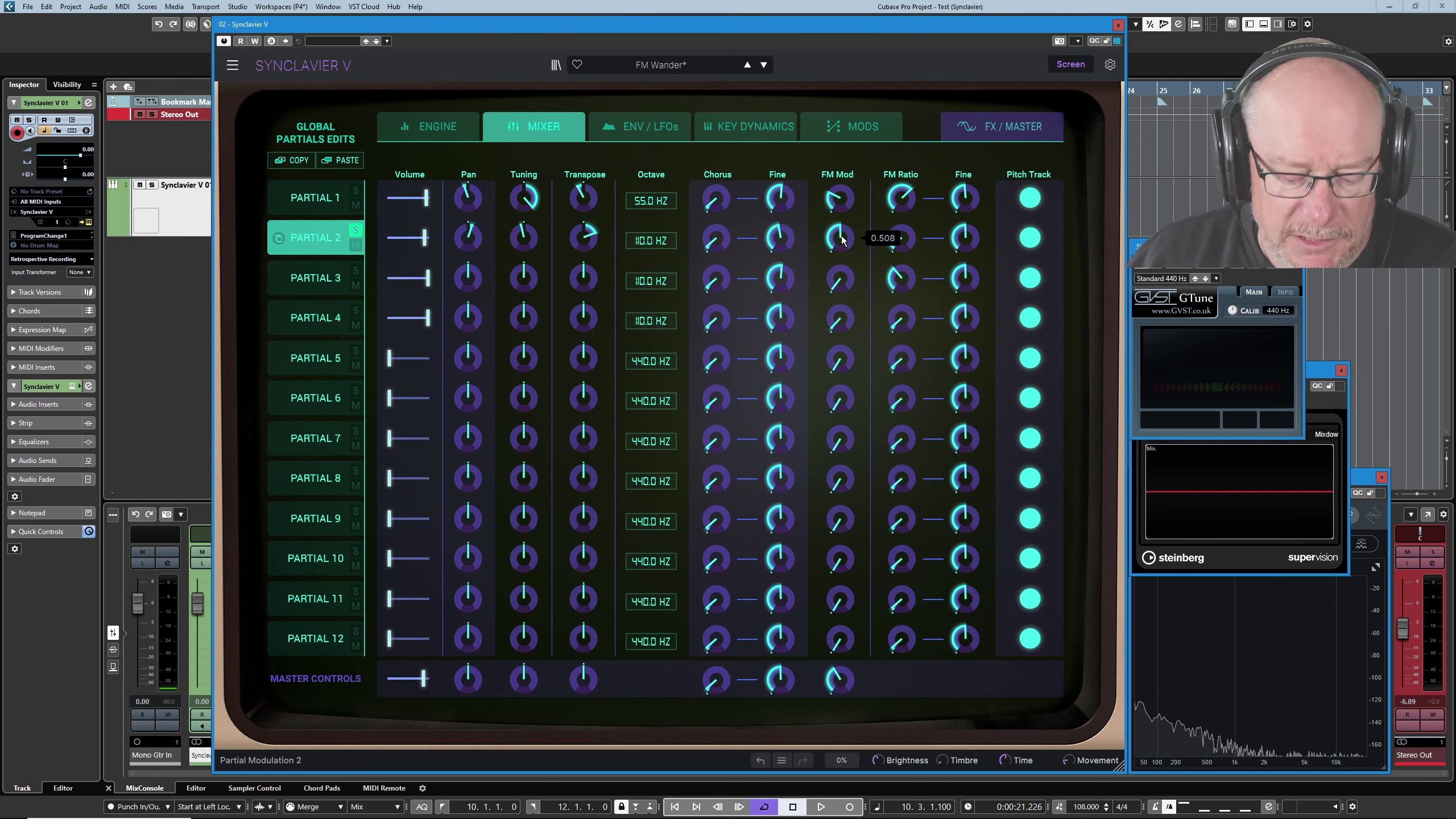
left_click(645, 130)
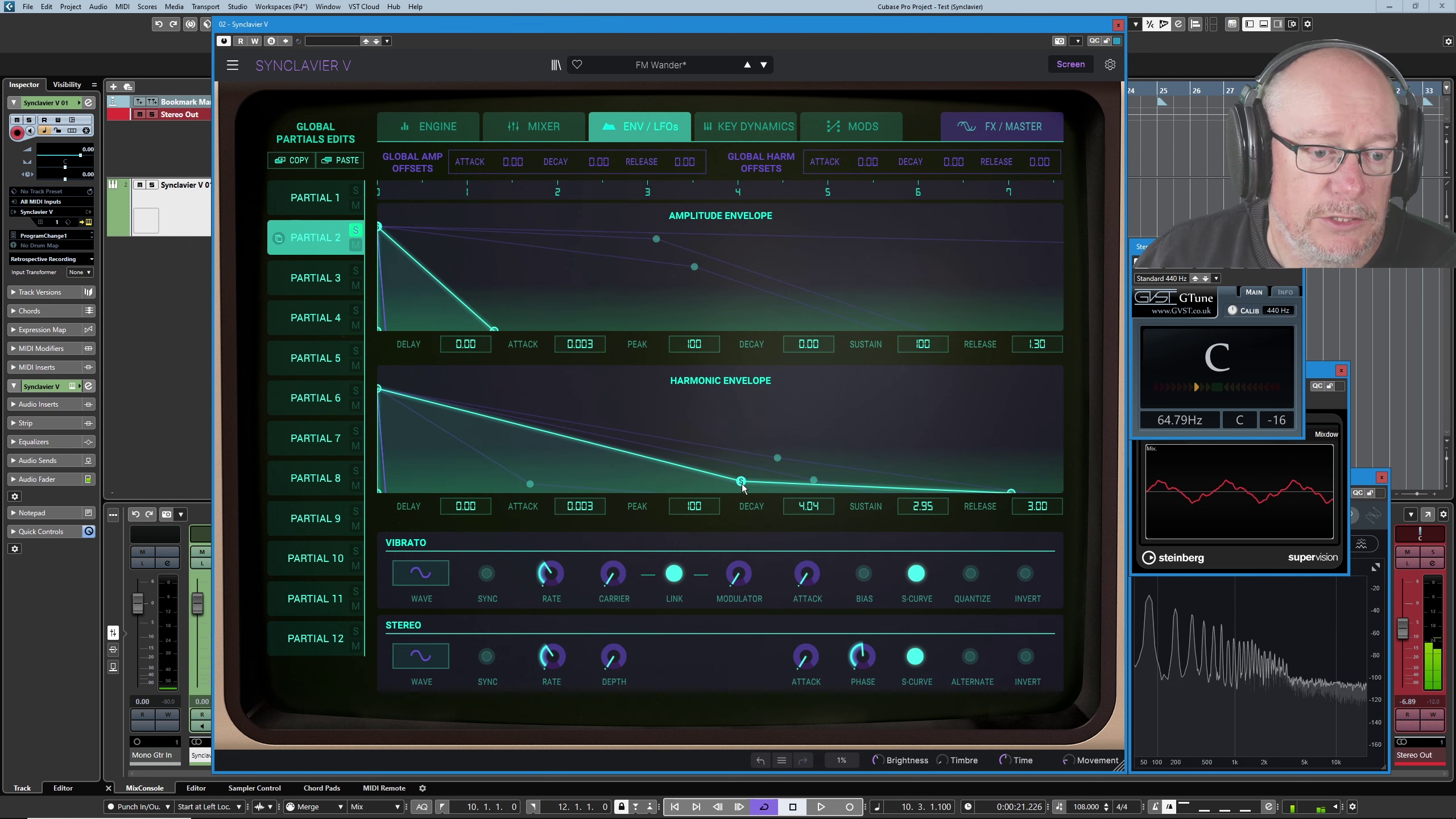
left_click(332, 200)
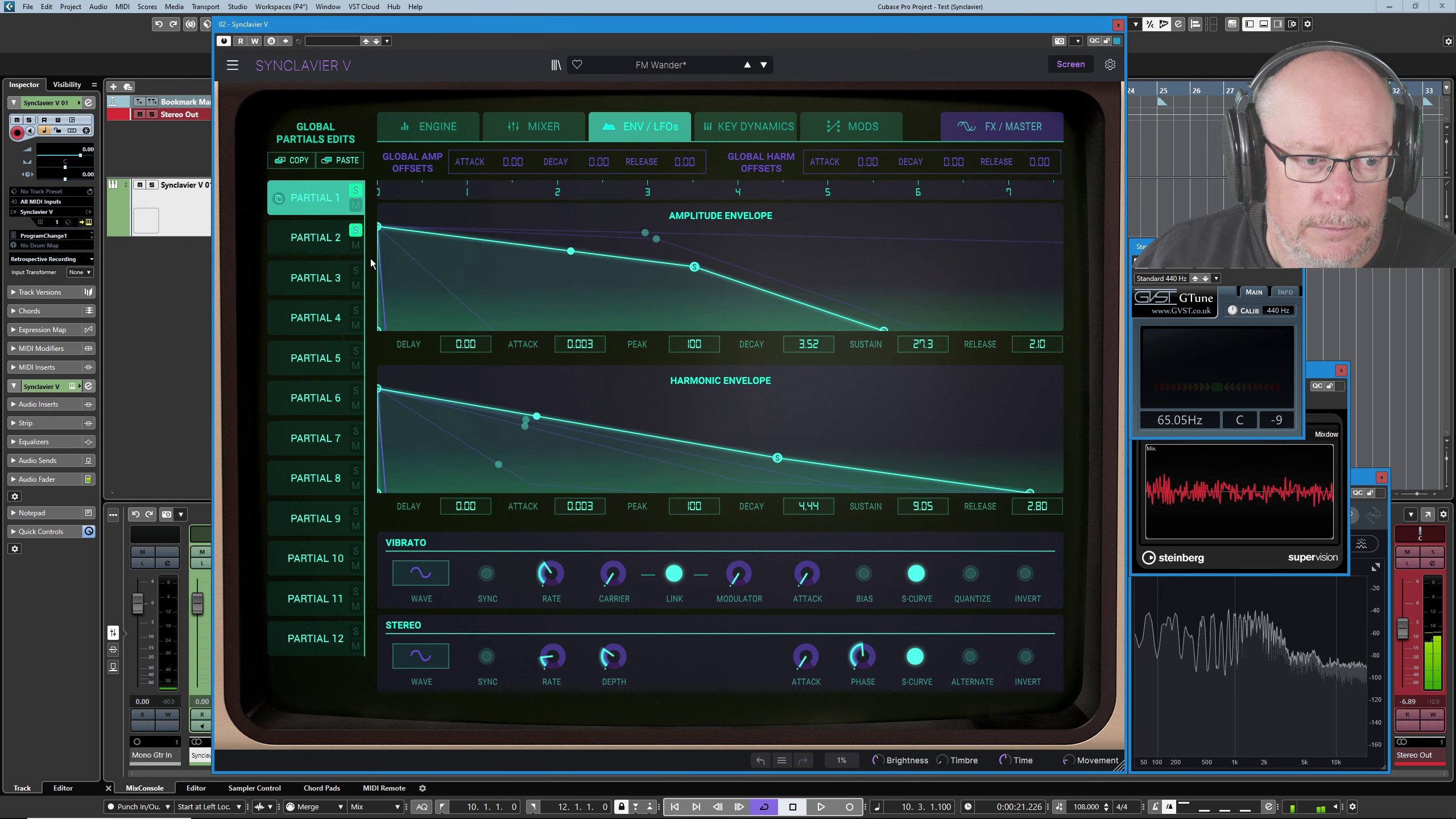
left_click(316, 237)
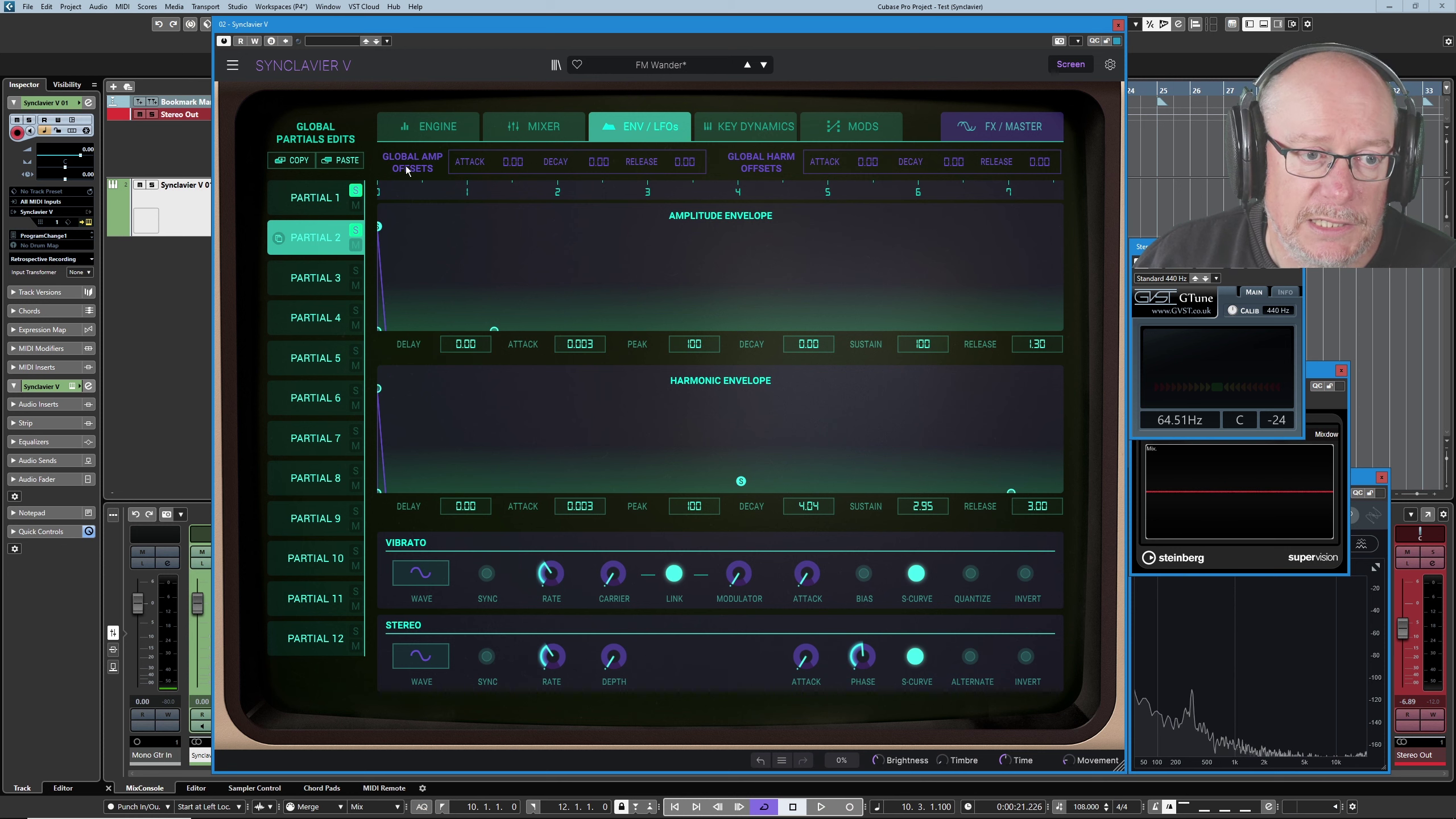
Hide and reopen the partial editor, then drag Partial 2's harmonic envelope attack node
left_click(1071, 65)
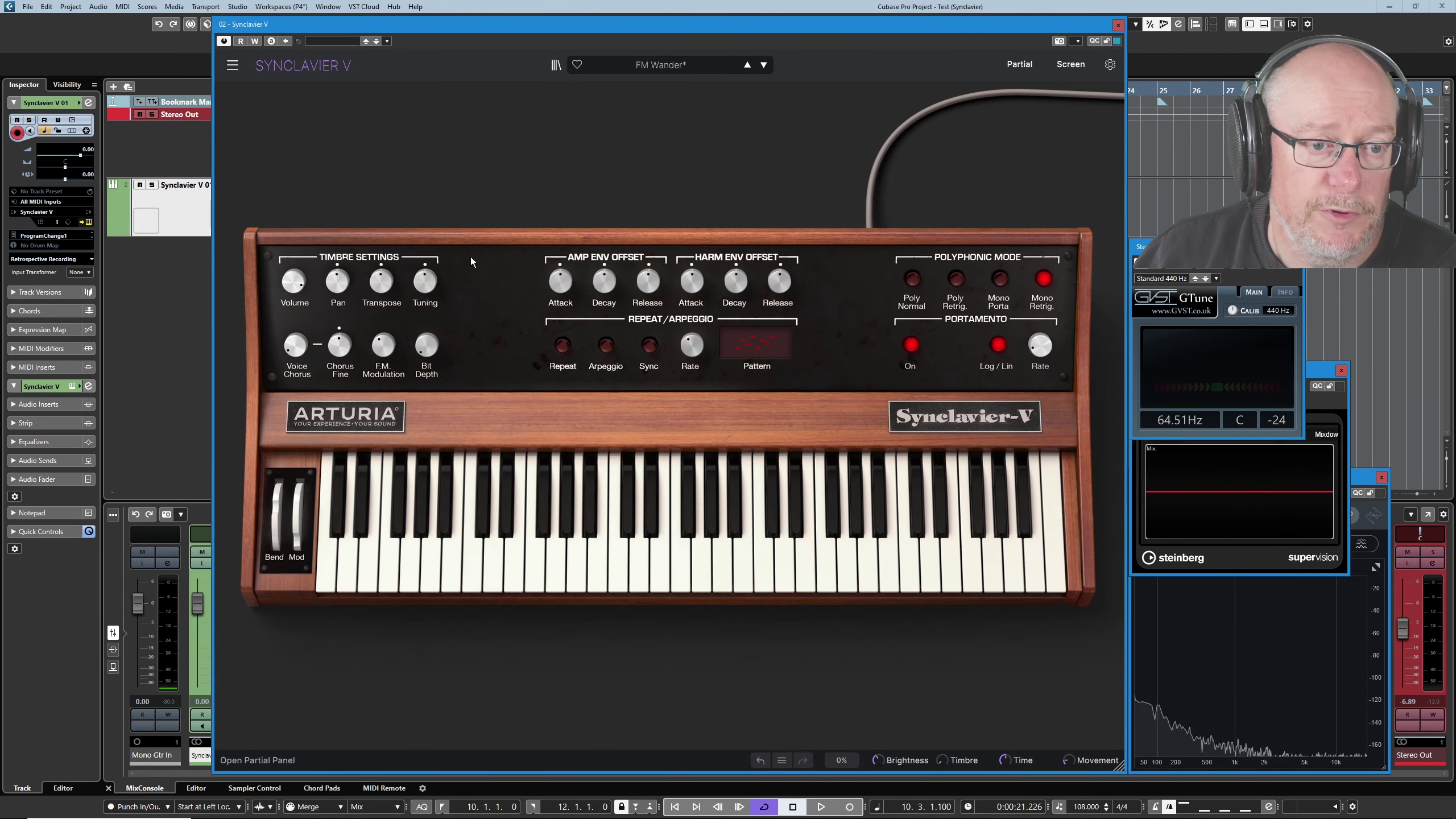
left_click(1075, 67)
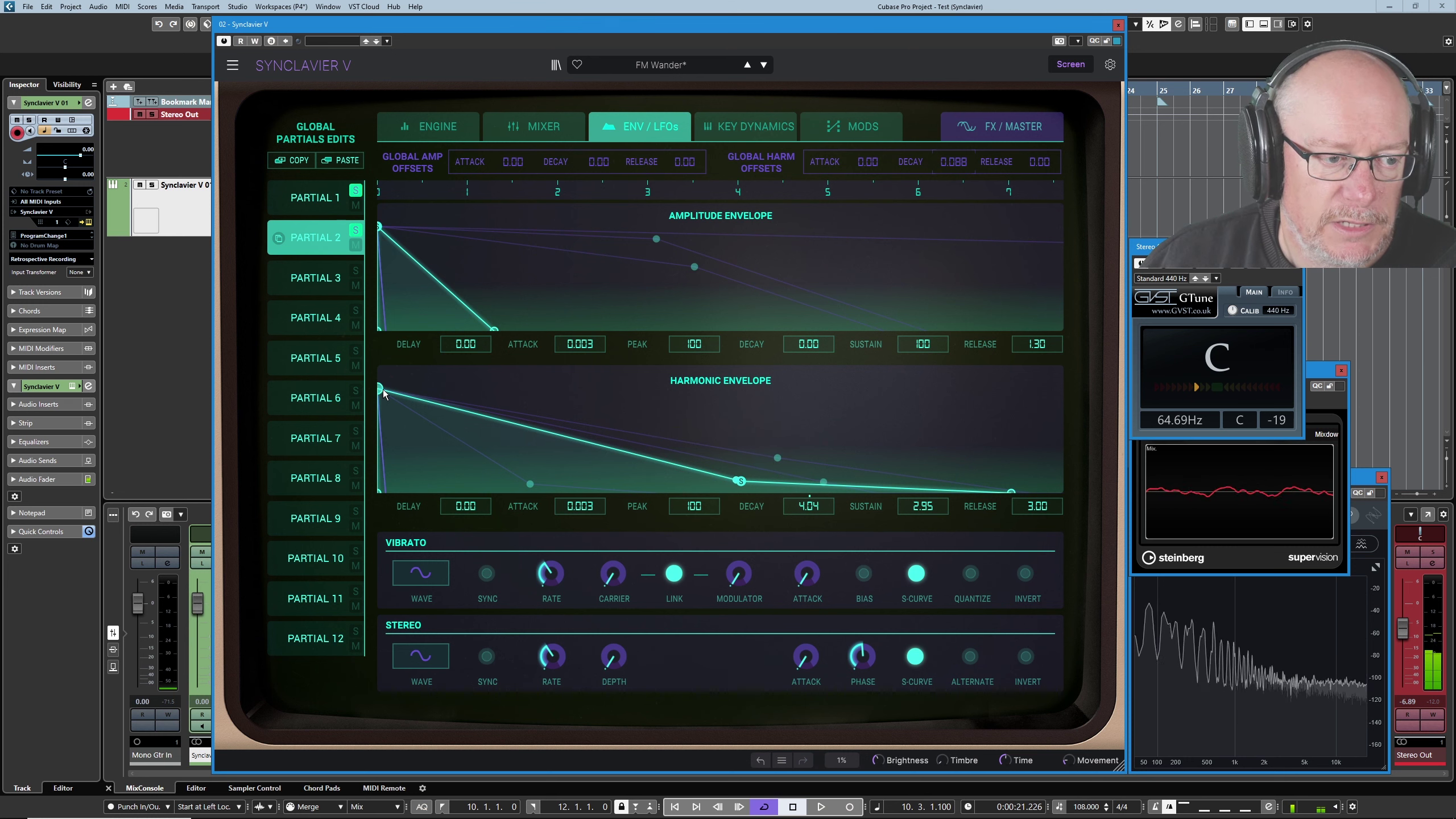
left_click_drag(382, 394, 419, 383)
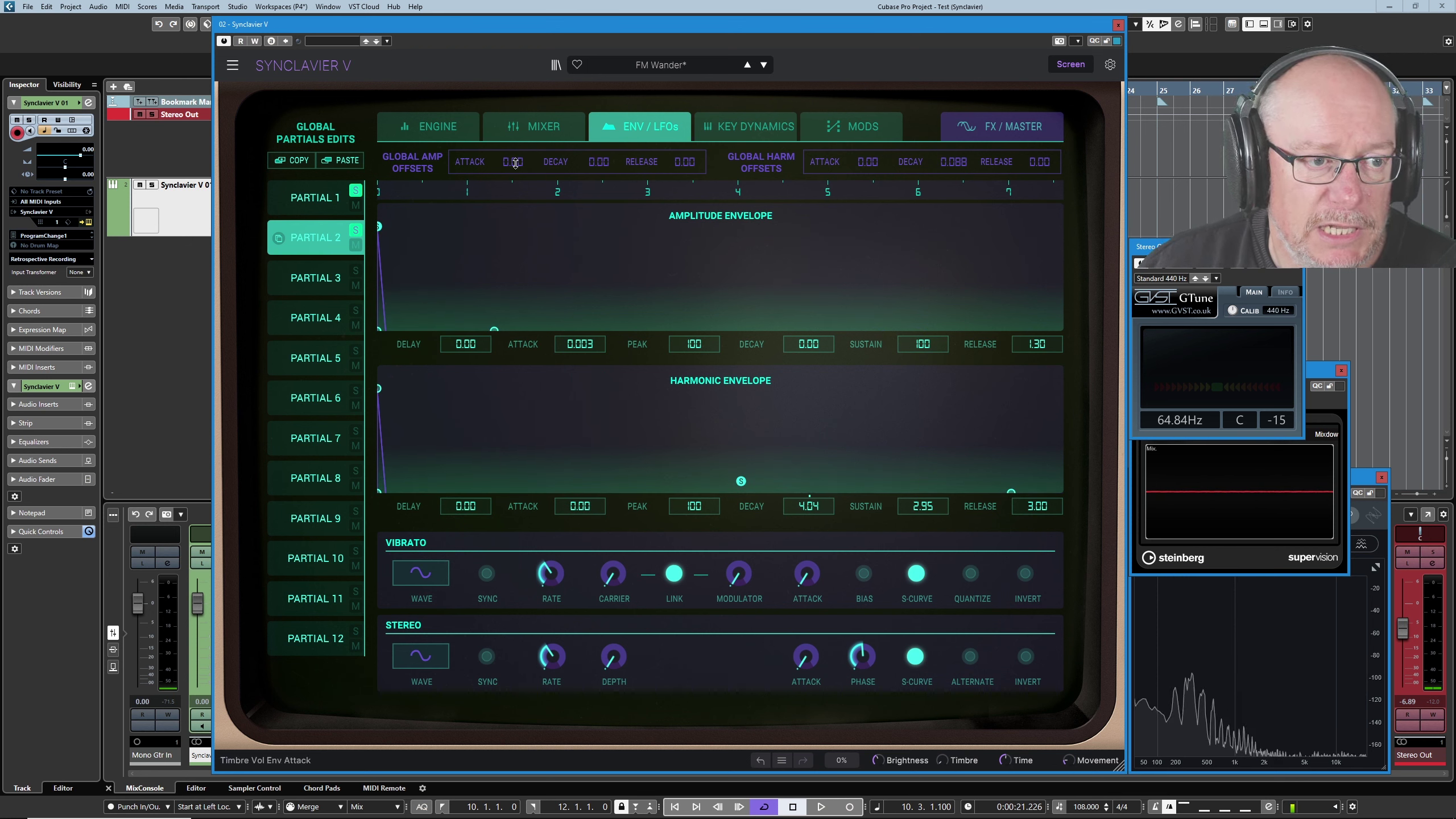
Raise the global amplitude attack offset to 0.600 and close the screen panel to show the keyboard
left_click_drag(515, 163, 515, 150)
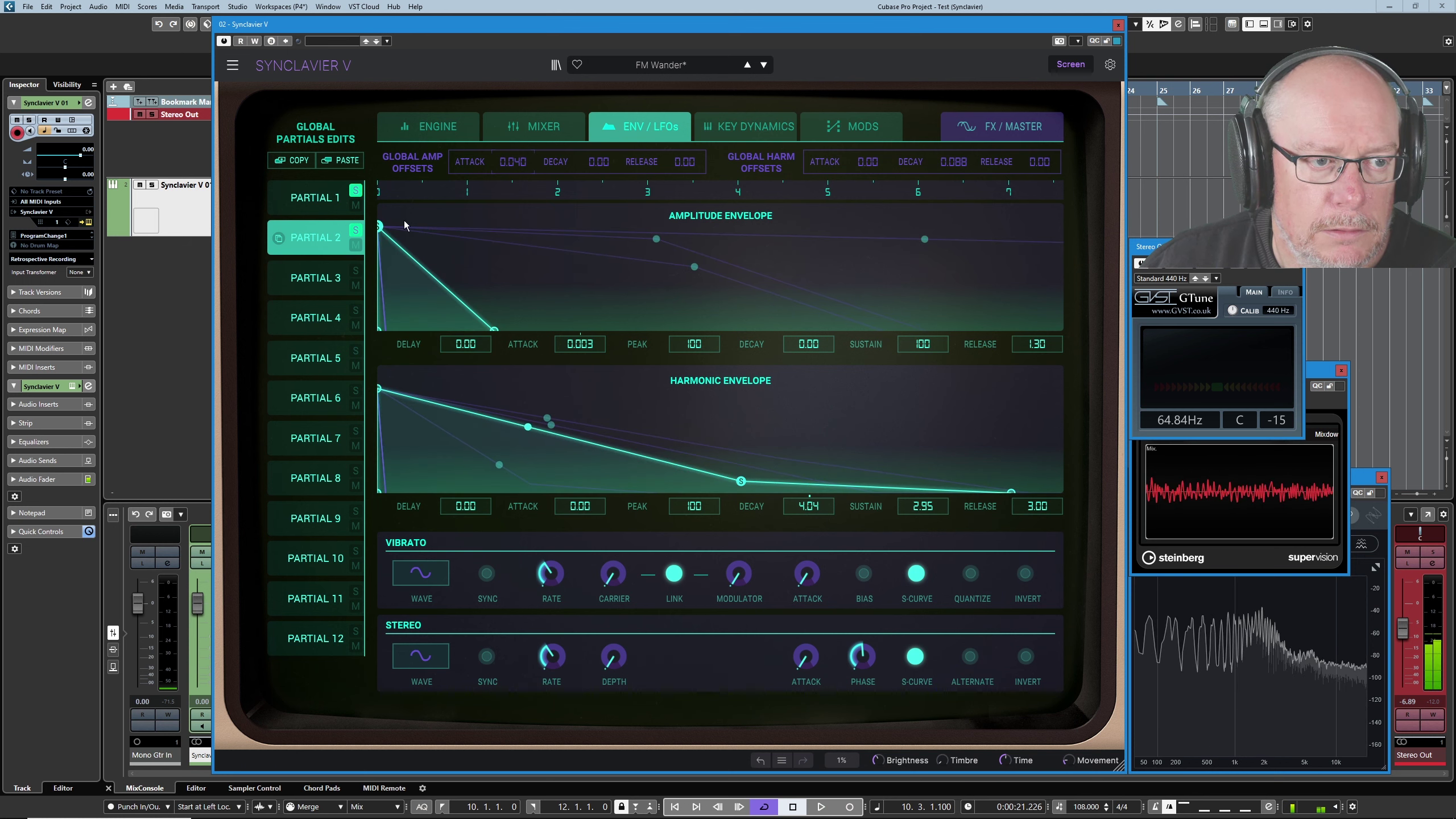
left_click_drag(515, 163, 501, 219)
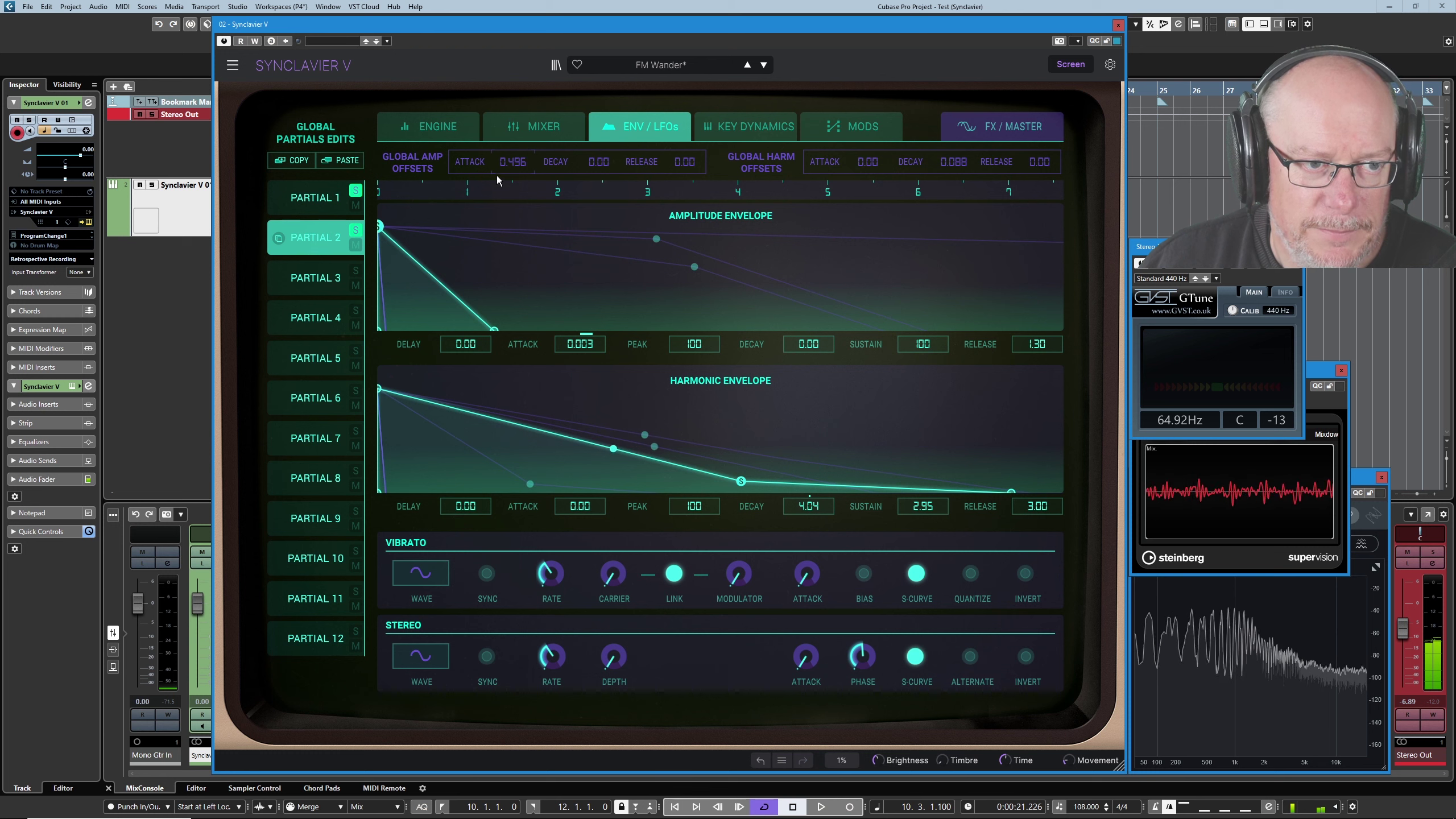
left_click_drag(499, 165, 499, 158)
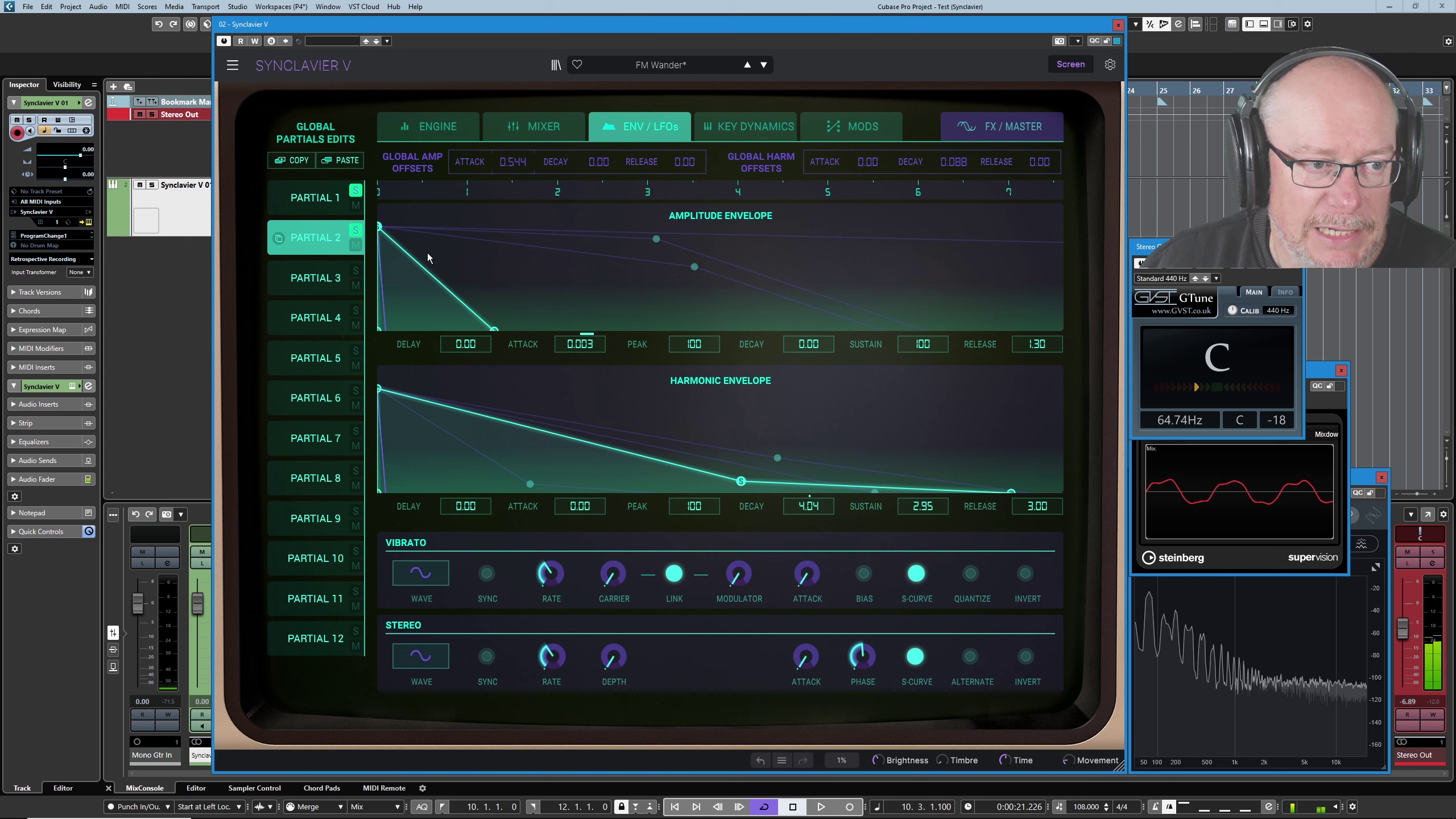
left_click(332, 197)
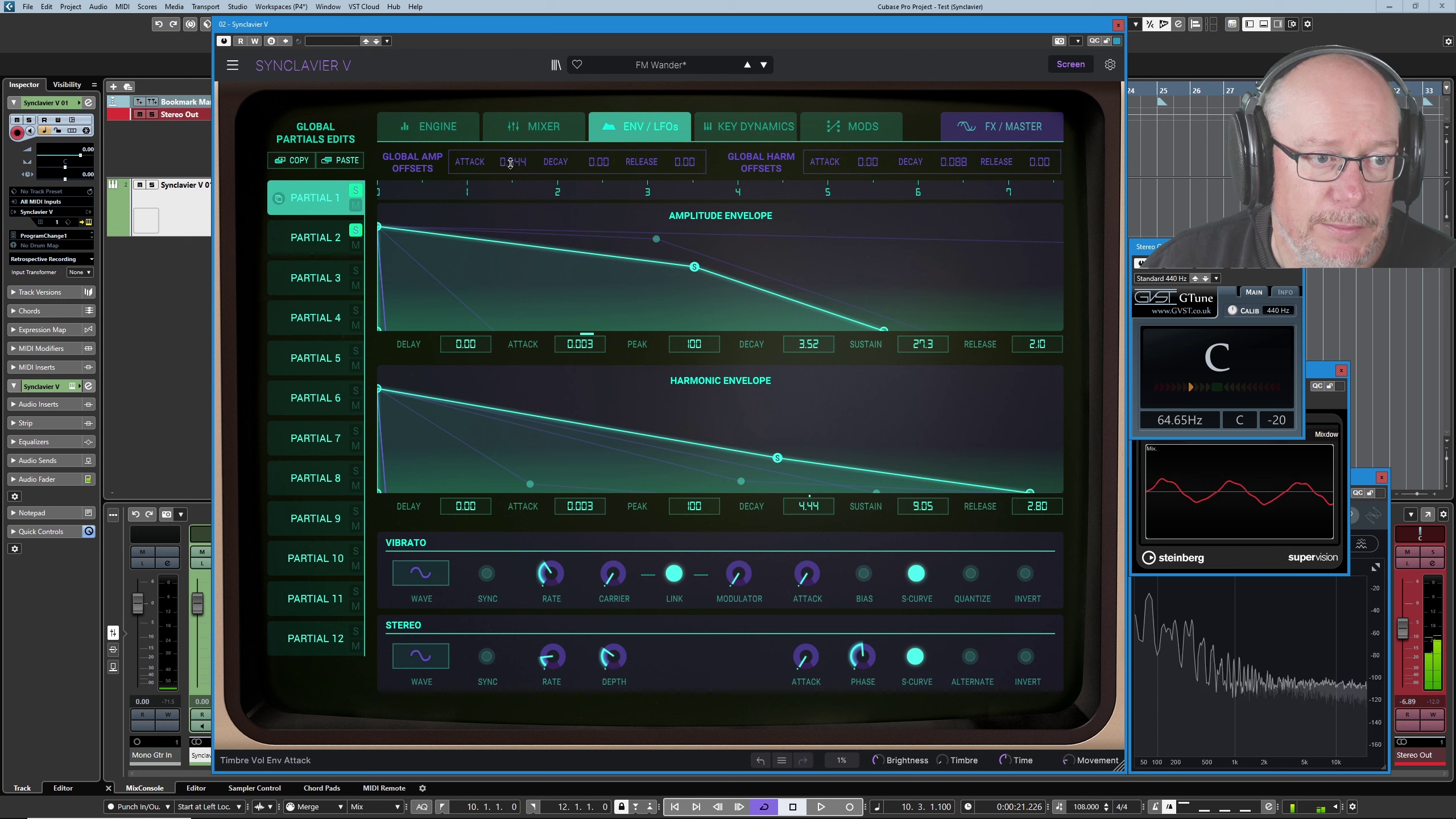
left_click_drag(513, 161, 512, 159)
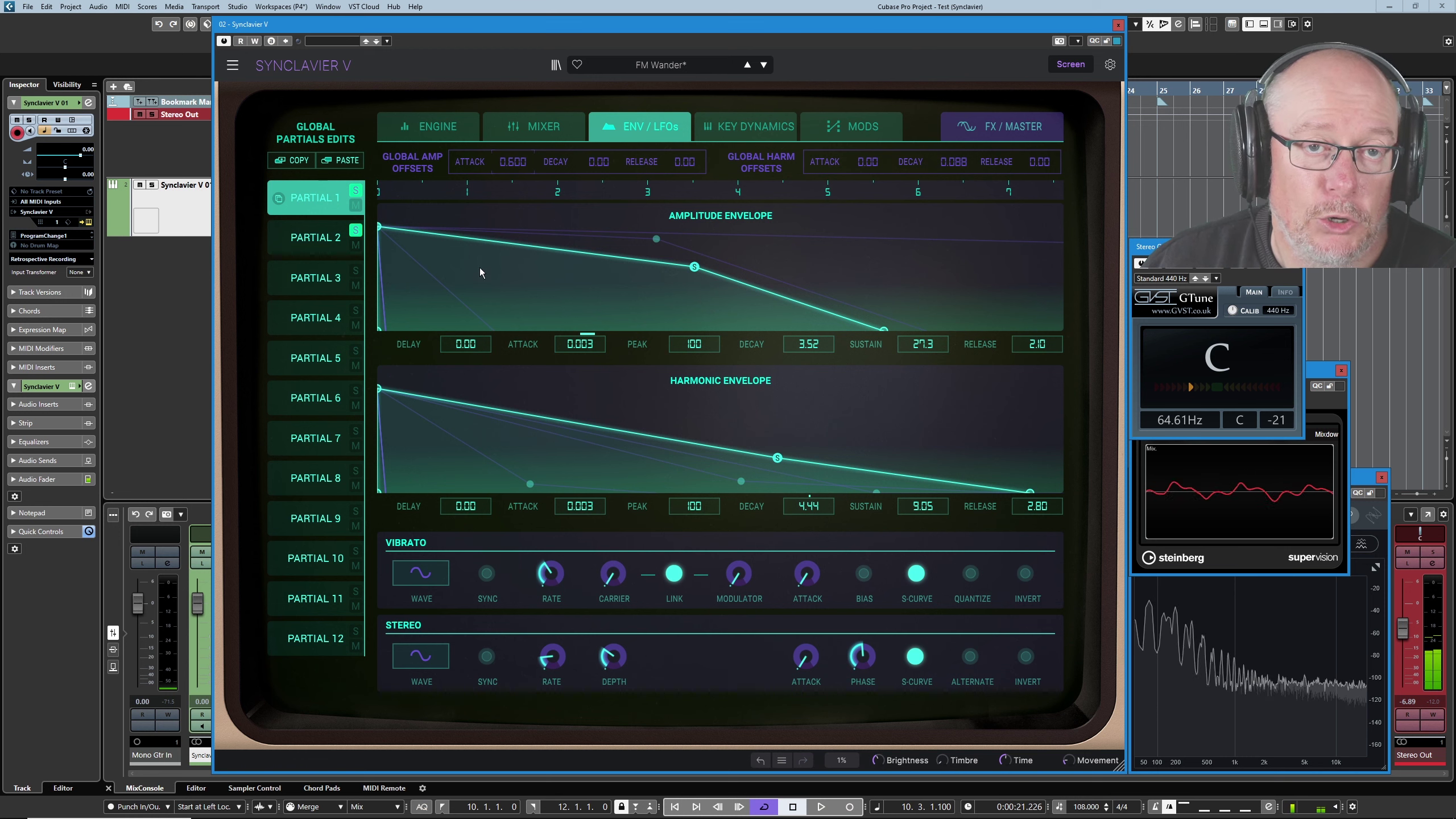
left_click(1071, 64)
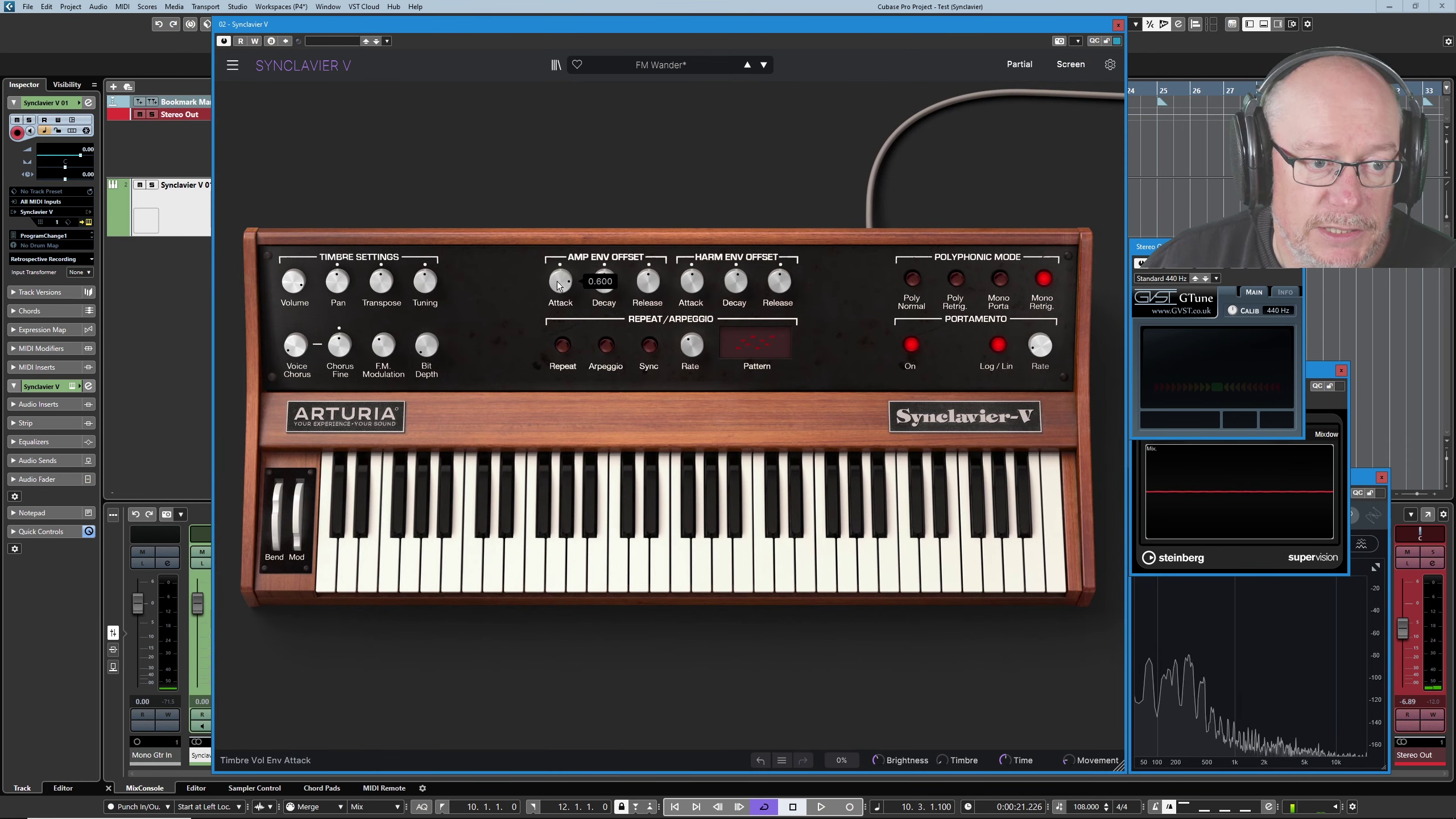
Reopen the screen panel, reload FM Wander, and solo Partial 3 in the mixer
left_click(1070, 65)
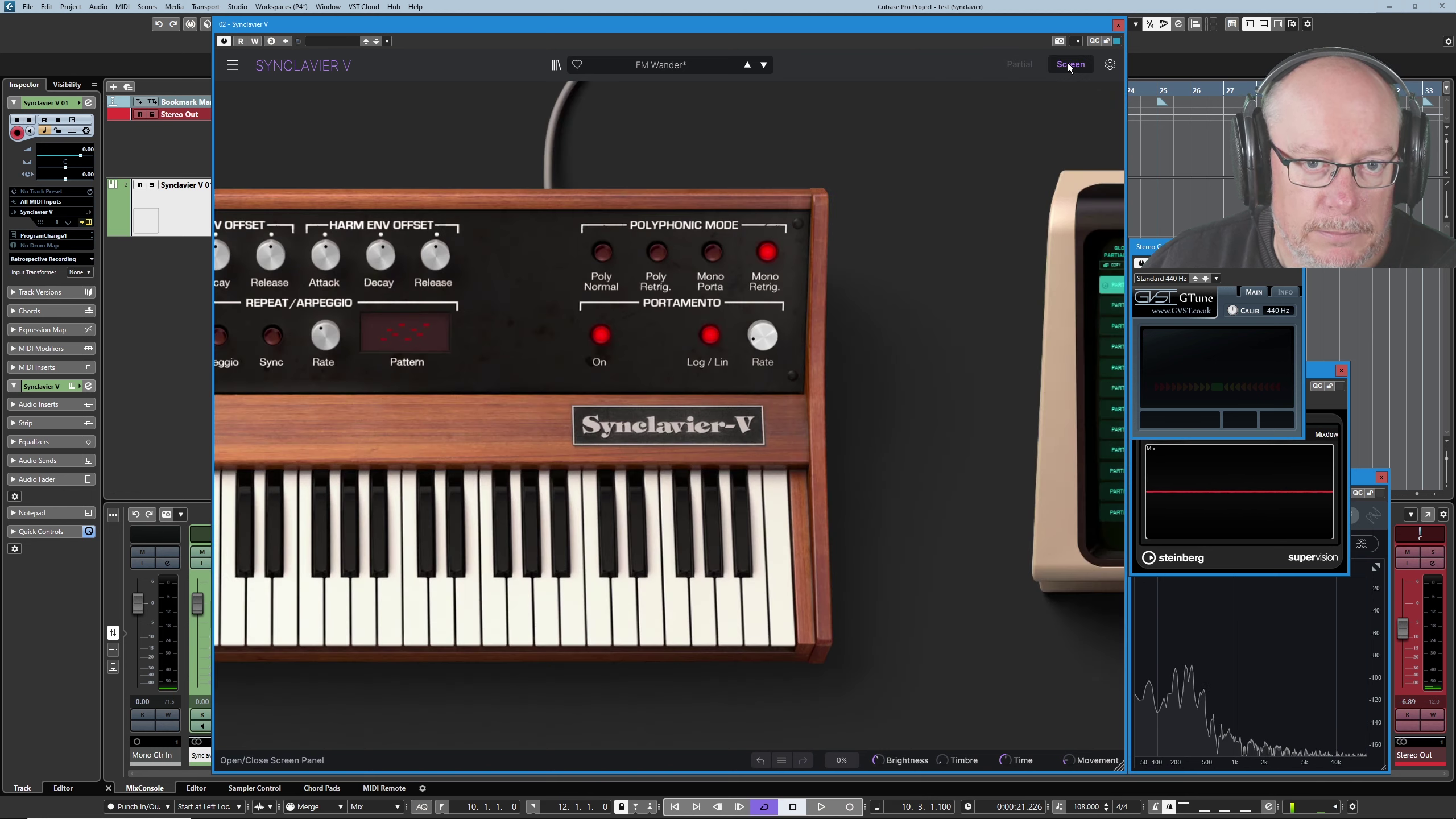
left_click(764, 65)
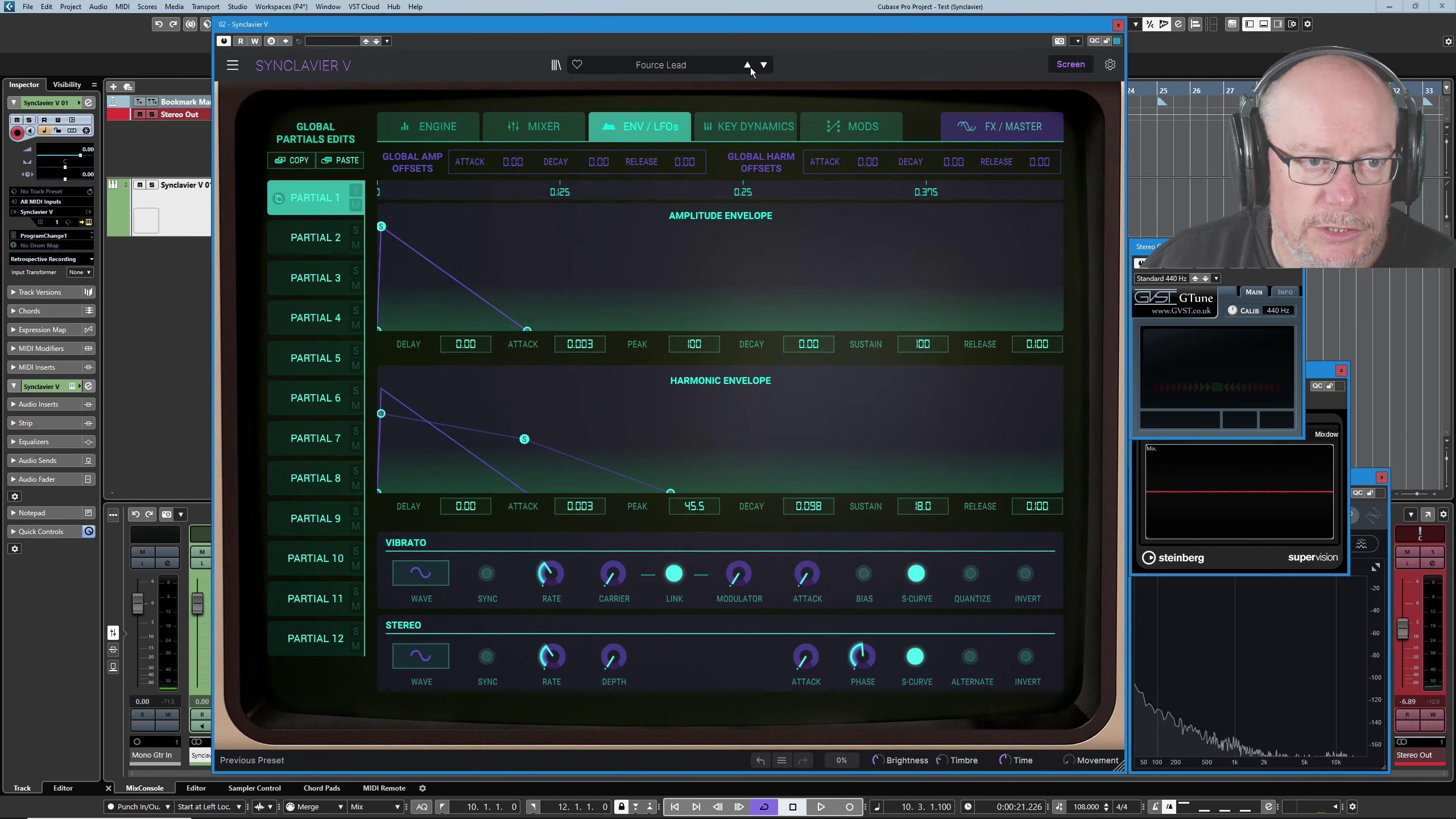
left_click(747, 65)
left_click(299, 277)
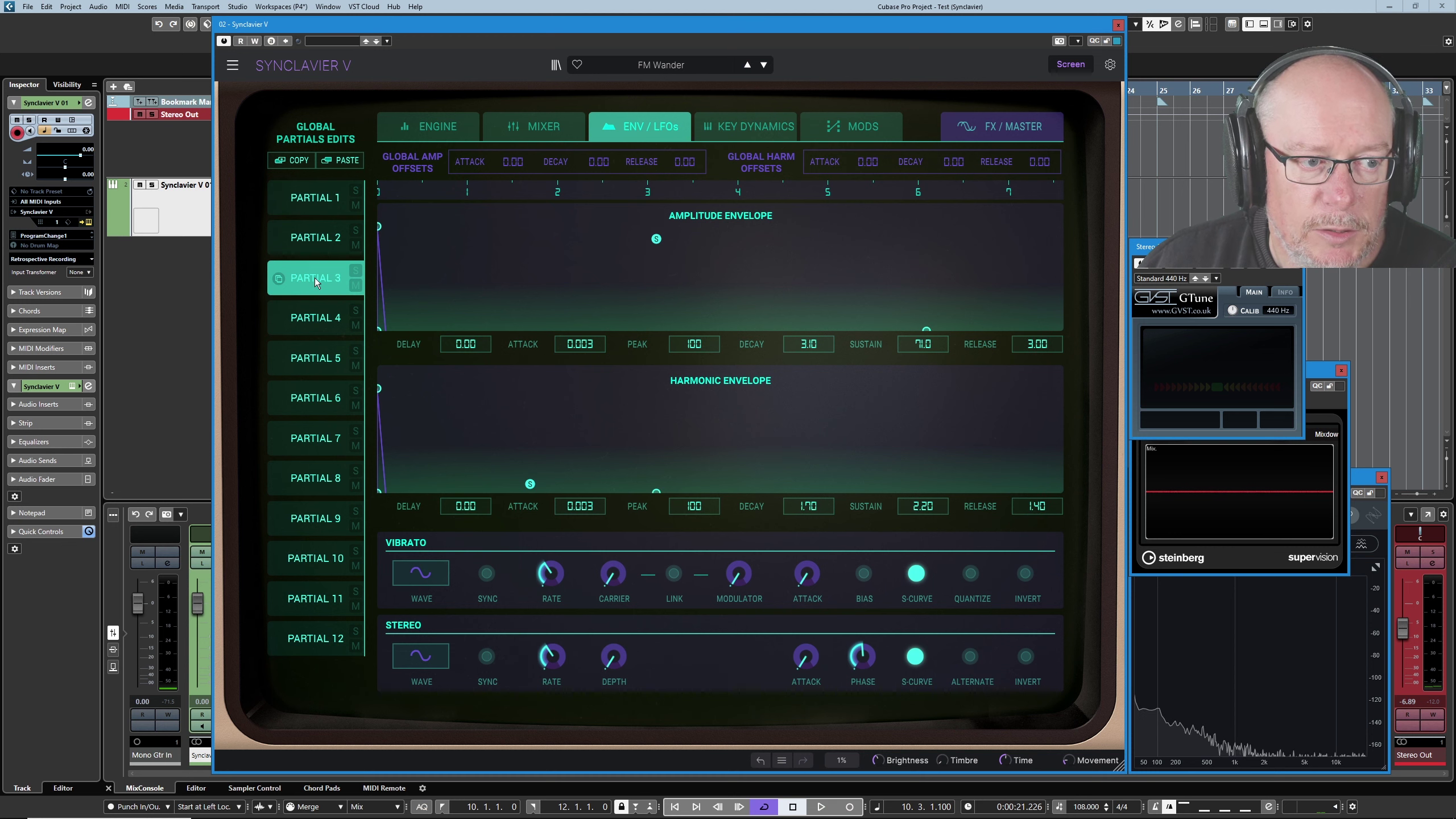
left_click(545, 124)
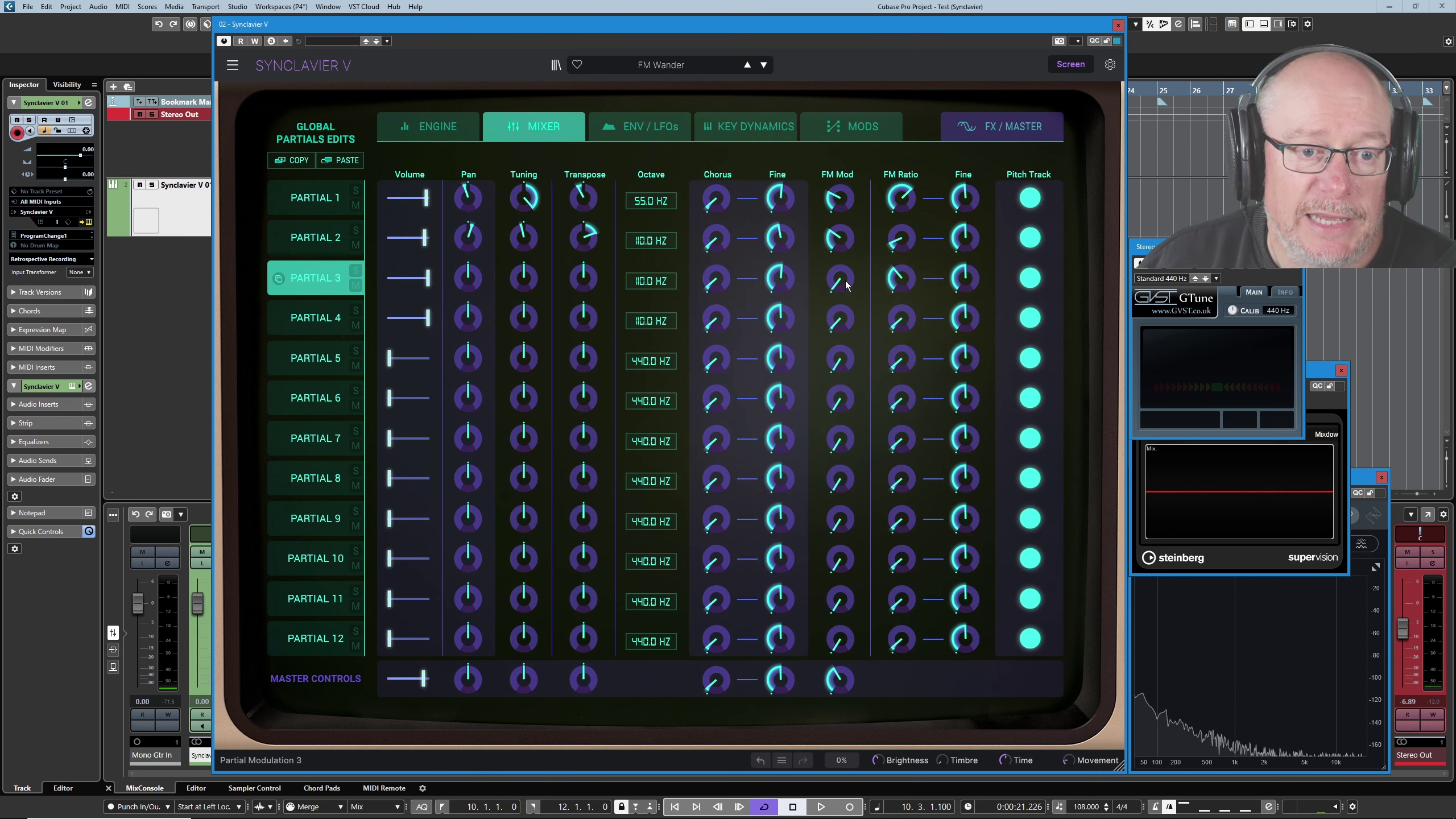
mouse_move(843, 281)
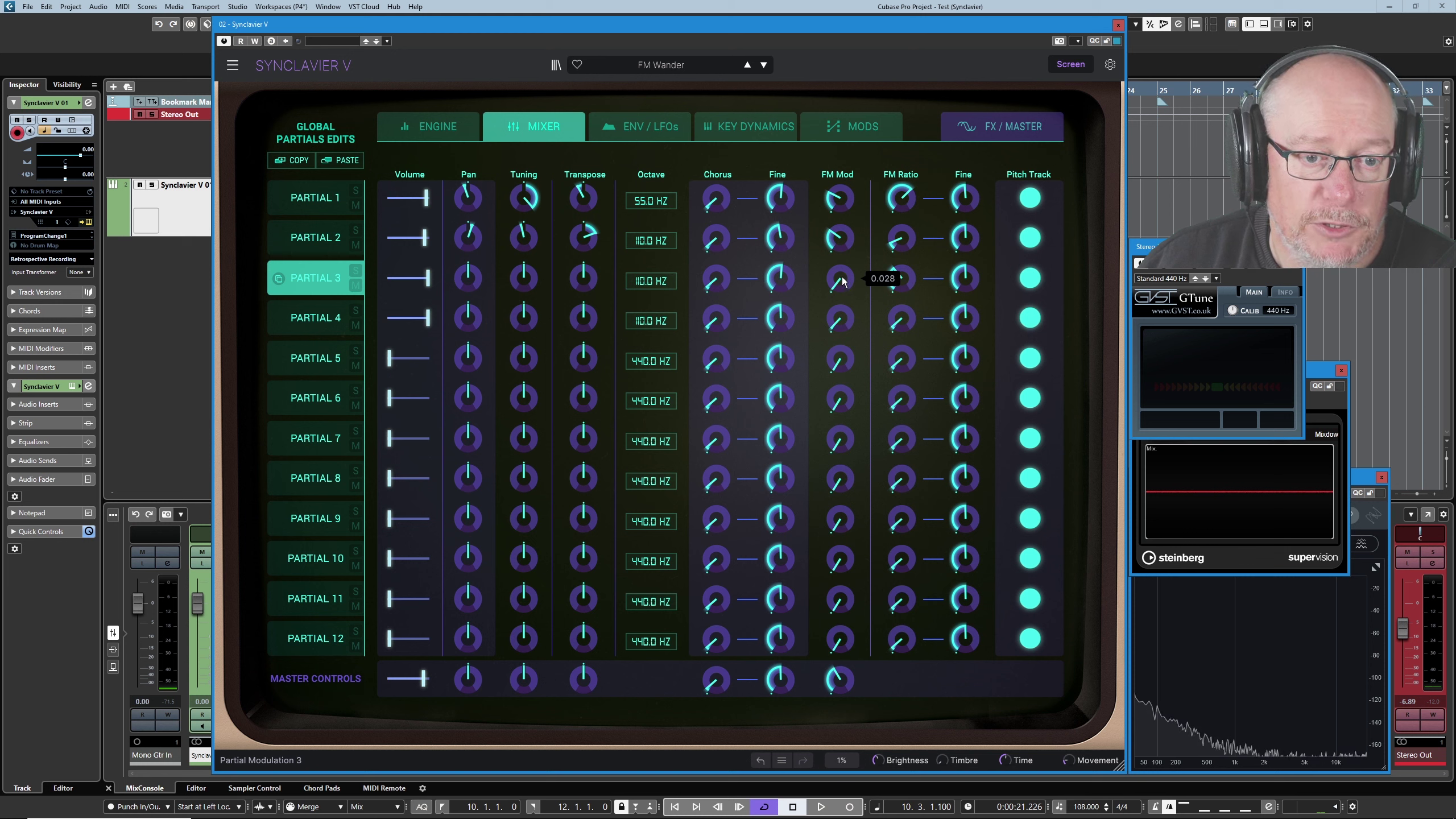
left_click(356, 270)
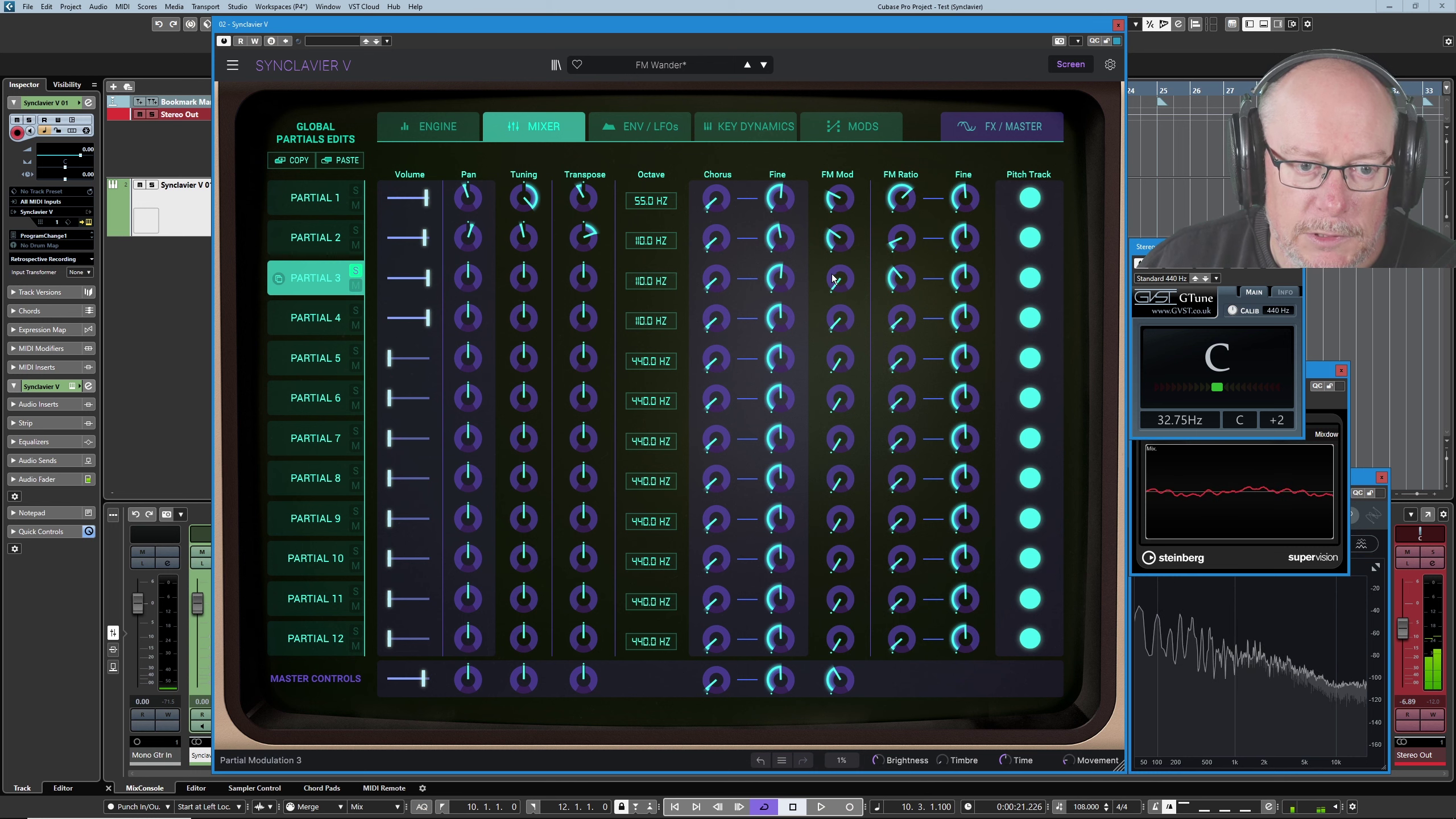
Lower Partial 3's FM modulation from 0.028 to about 0.020
mouse_move(843, 279)
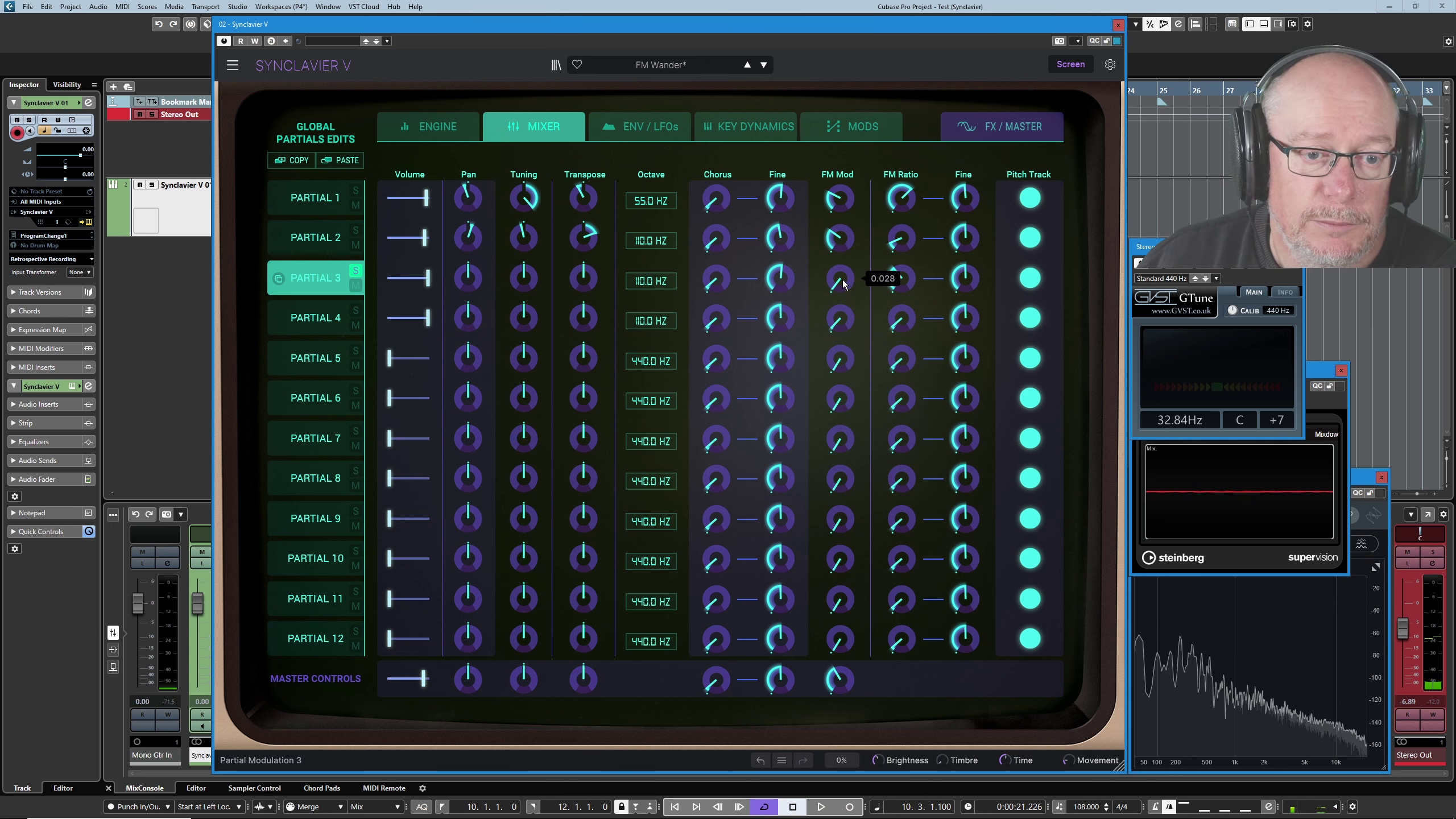
left_click_drag(842, 283, 837, 297)
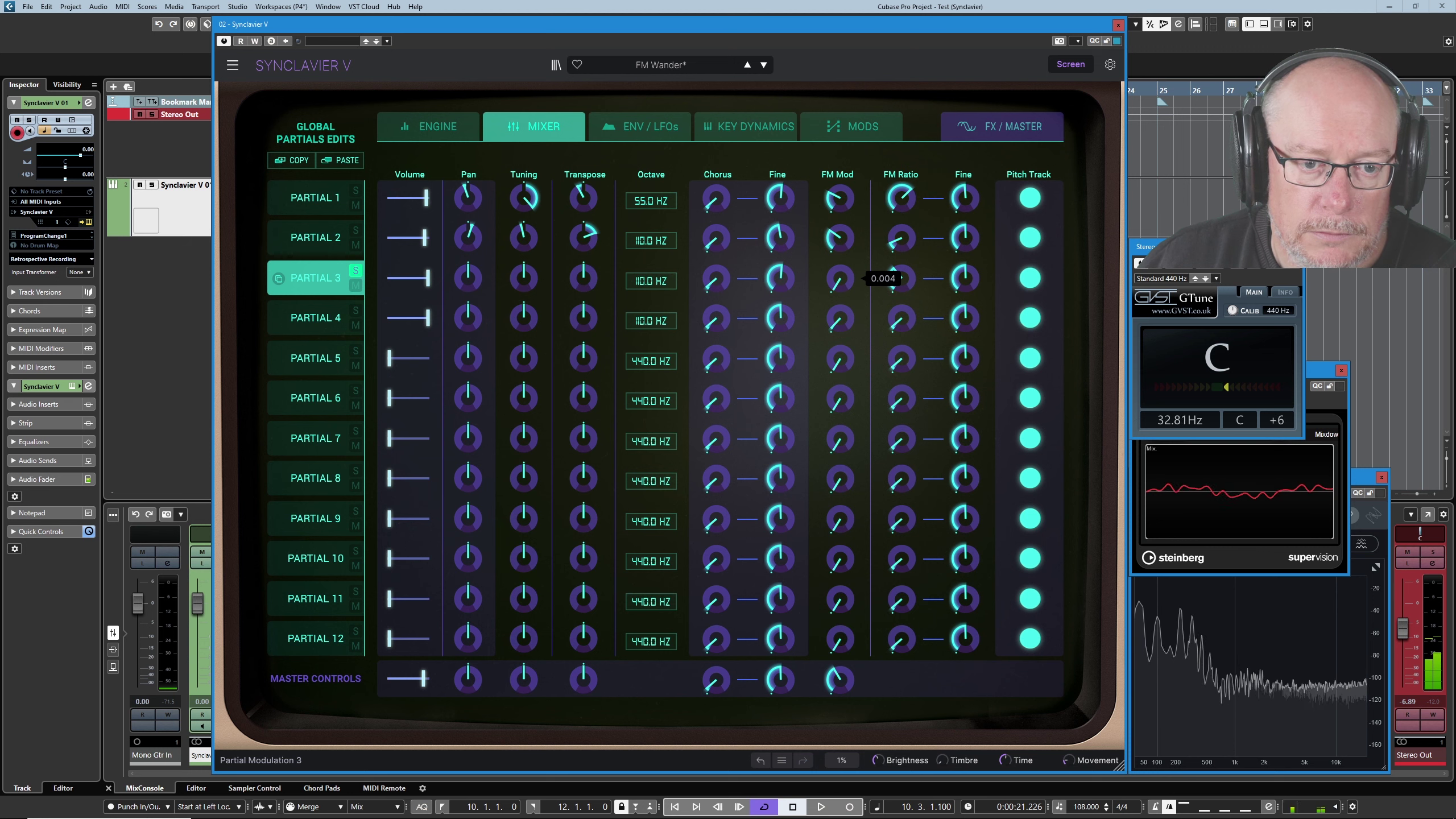
left_click_drag(838, 280, 839, 277)
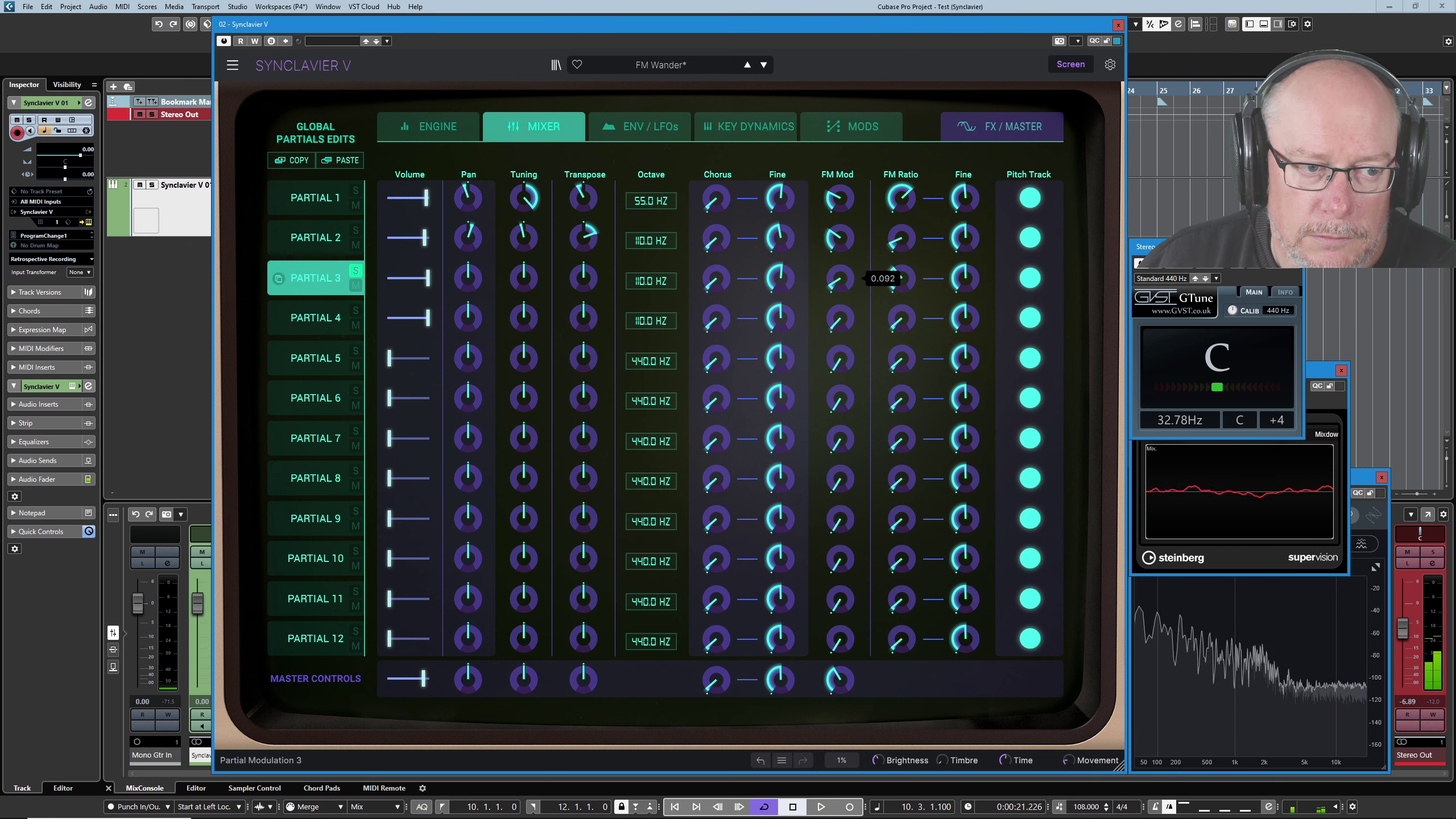
On Partial 3's Engine page, raise the modulator's third harmonic level
left_click(449, 127)
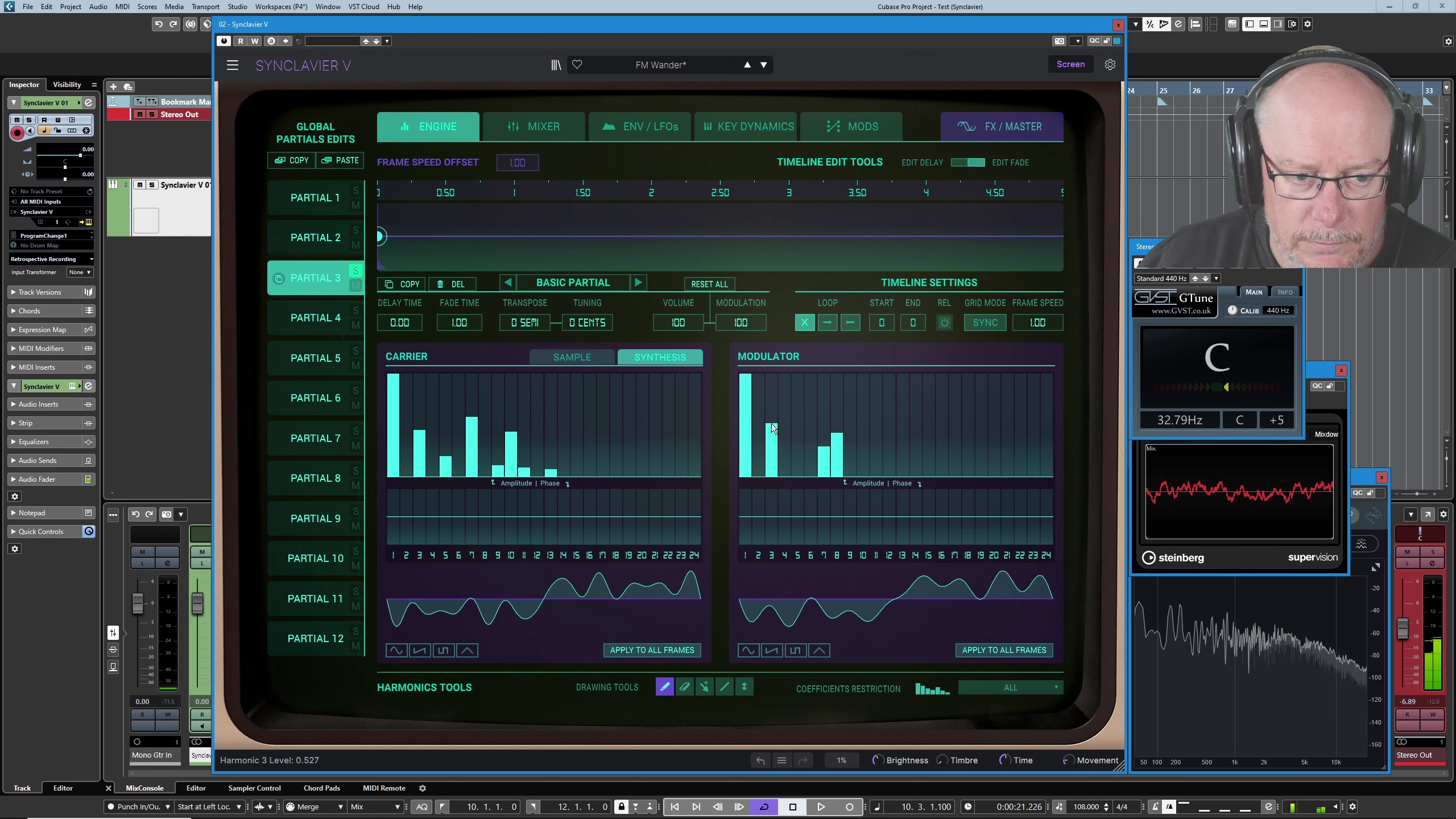
mouse_move(772, 422)
left_mouse_down()
mouse_move(775, 375)
mouse_move(777, 469)
mouse_move(773, 433)
mouse_move(824, 446)
mouse_move(824, 376)
mouse_move(837, 448)
mouse_move(835, 372)
mouse_move(840, 434)
left_mouse_up()
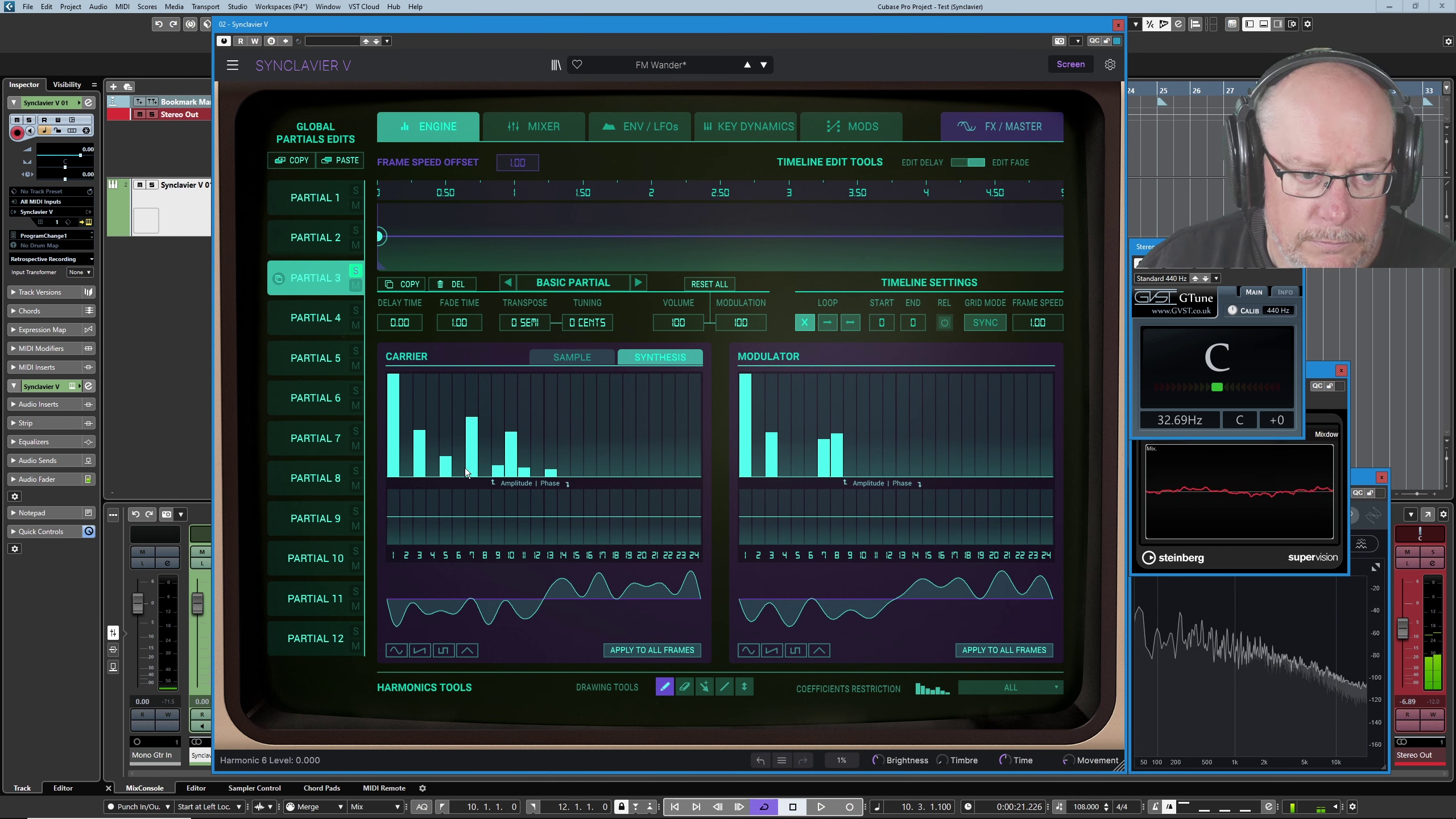
Back in the mixer, sweep Partial 3's FM ratio from 6.0 to 1.0, then settle on 3.0
left_click(497, 124)
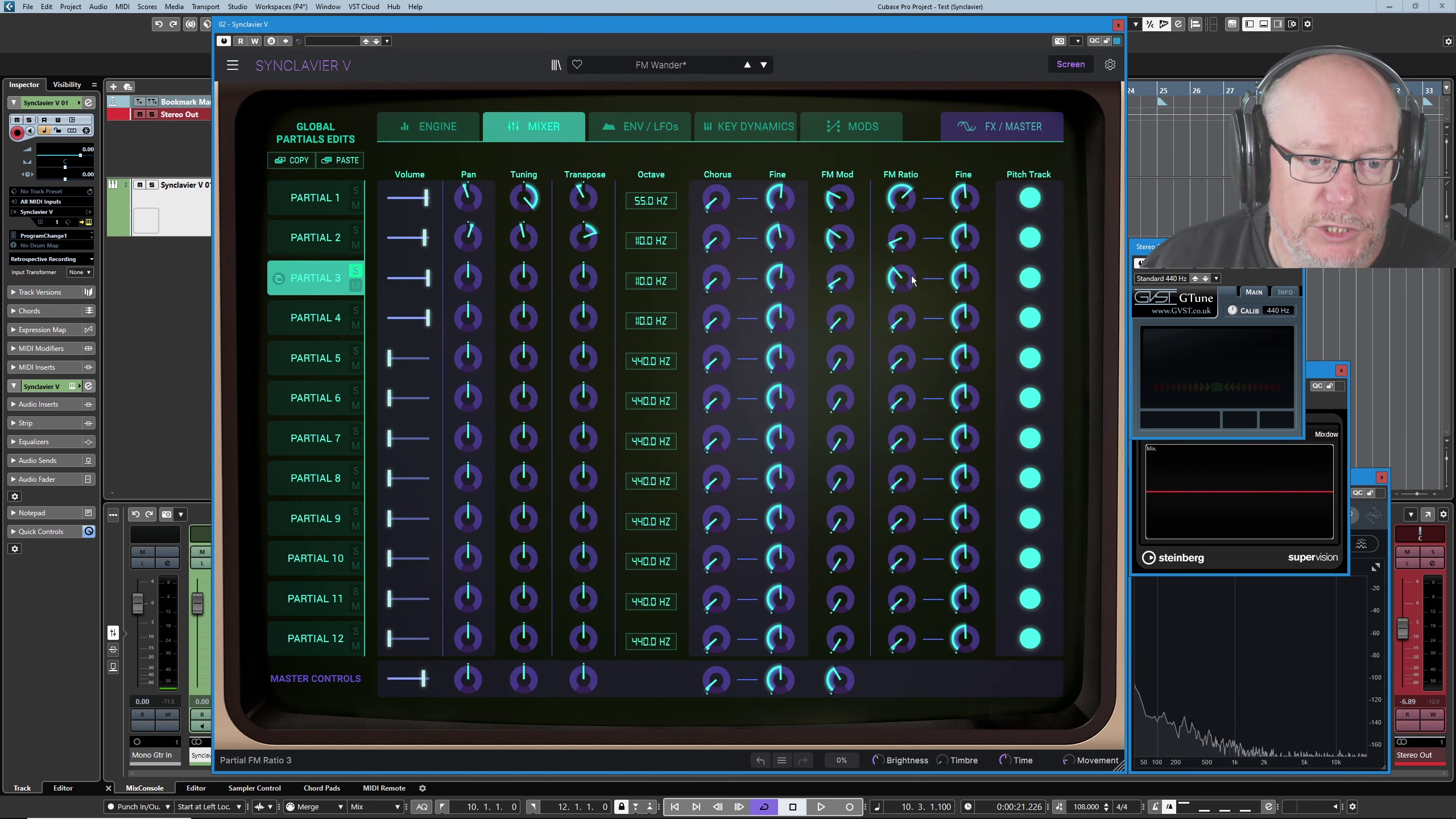
mouse_move(900, 278)
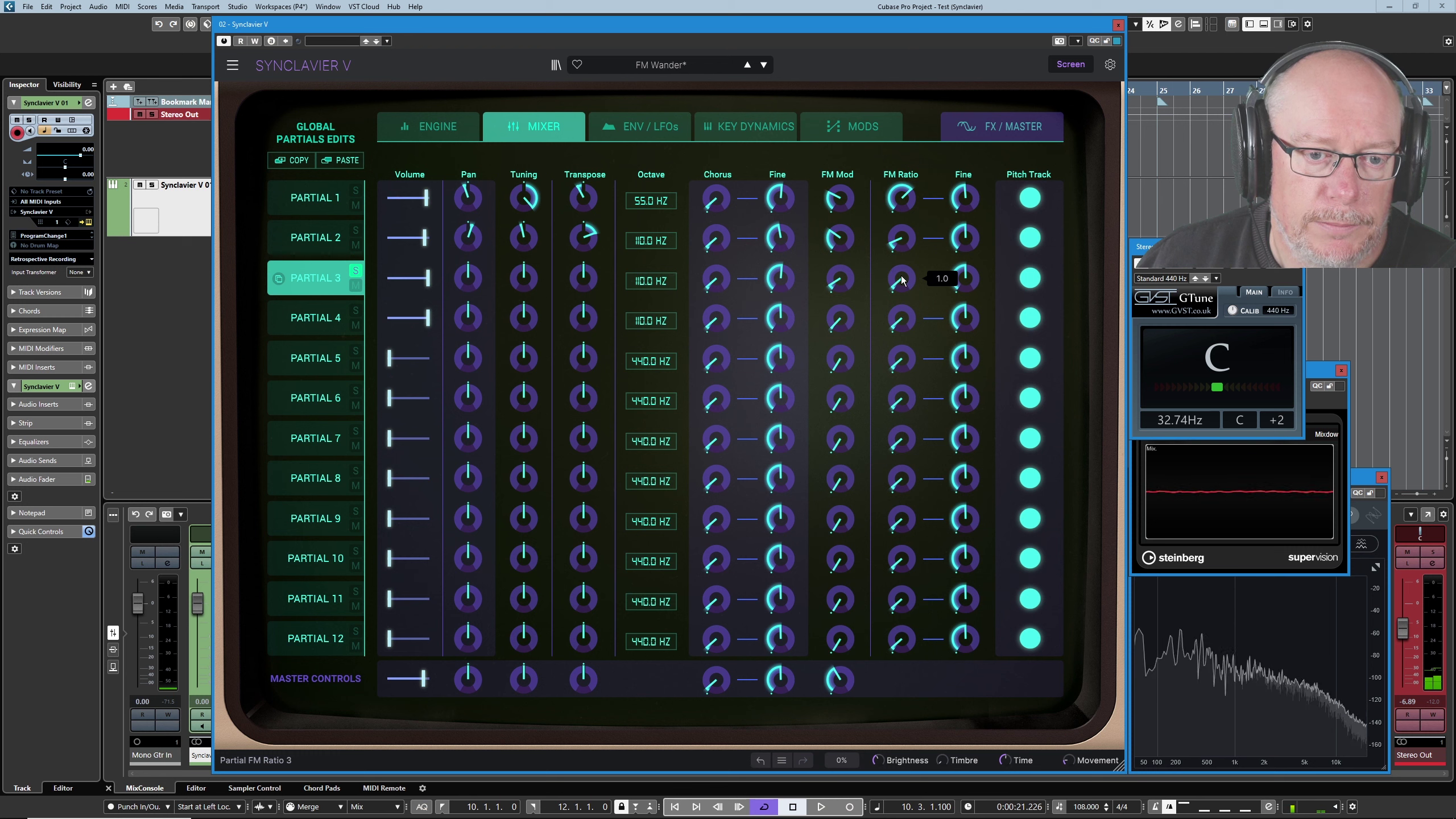
left_click_drag(902, 279, 905, 292)
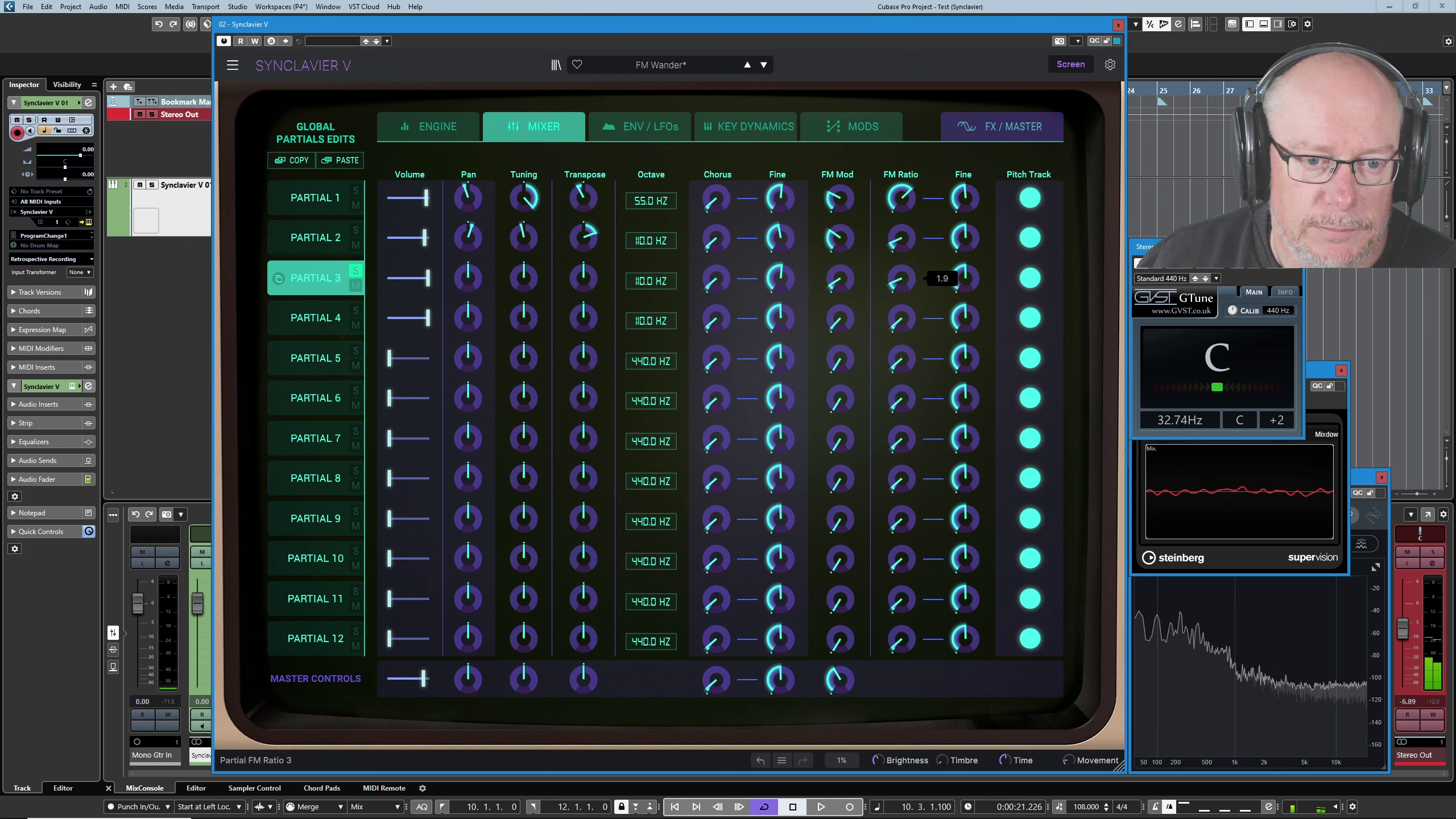
left_click_drag(901, 279, 902, 258)
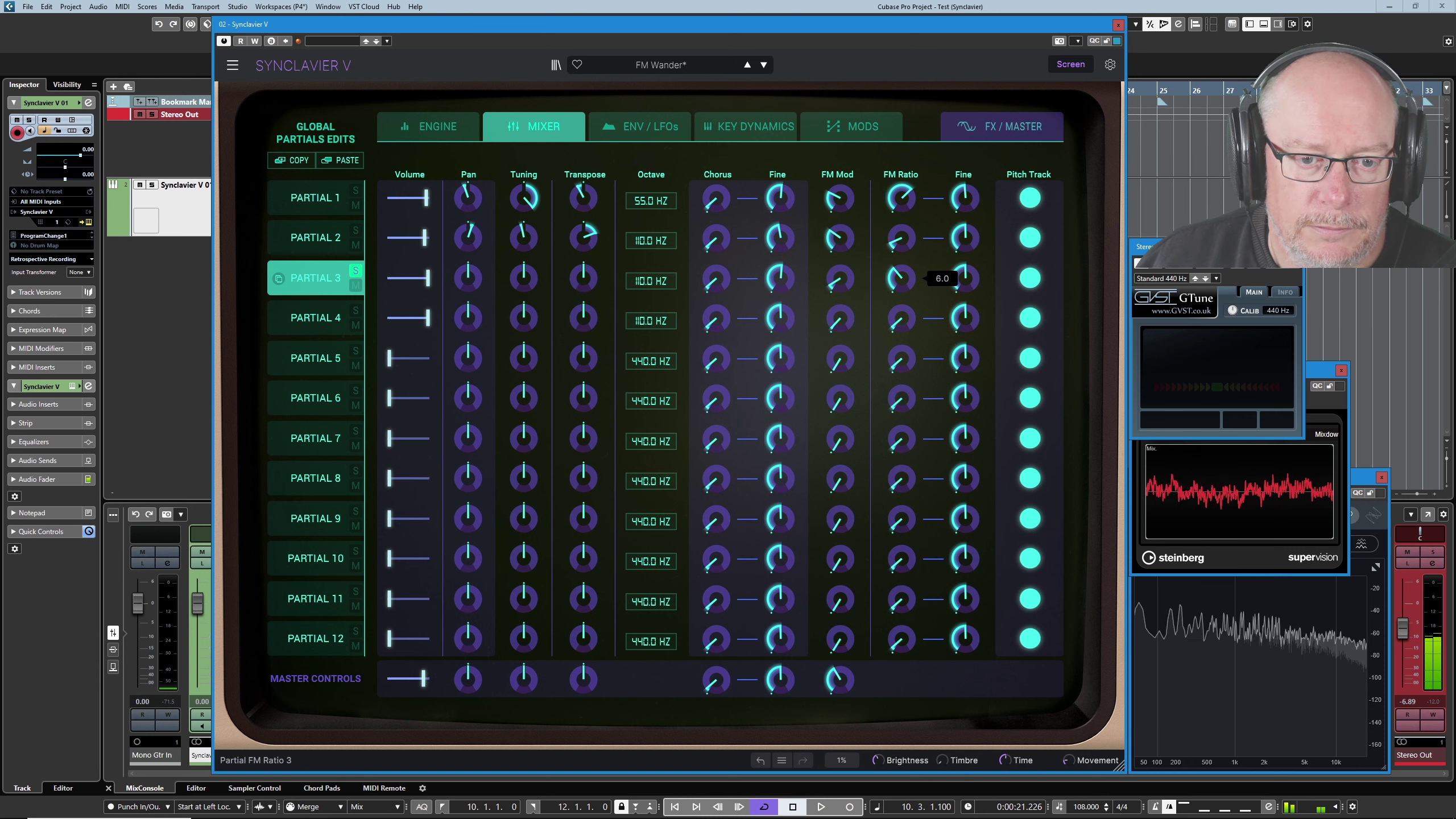
mouse_move(898, 333)
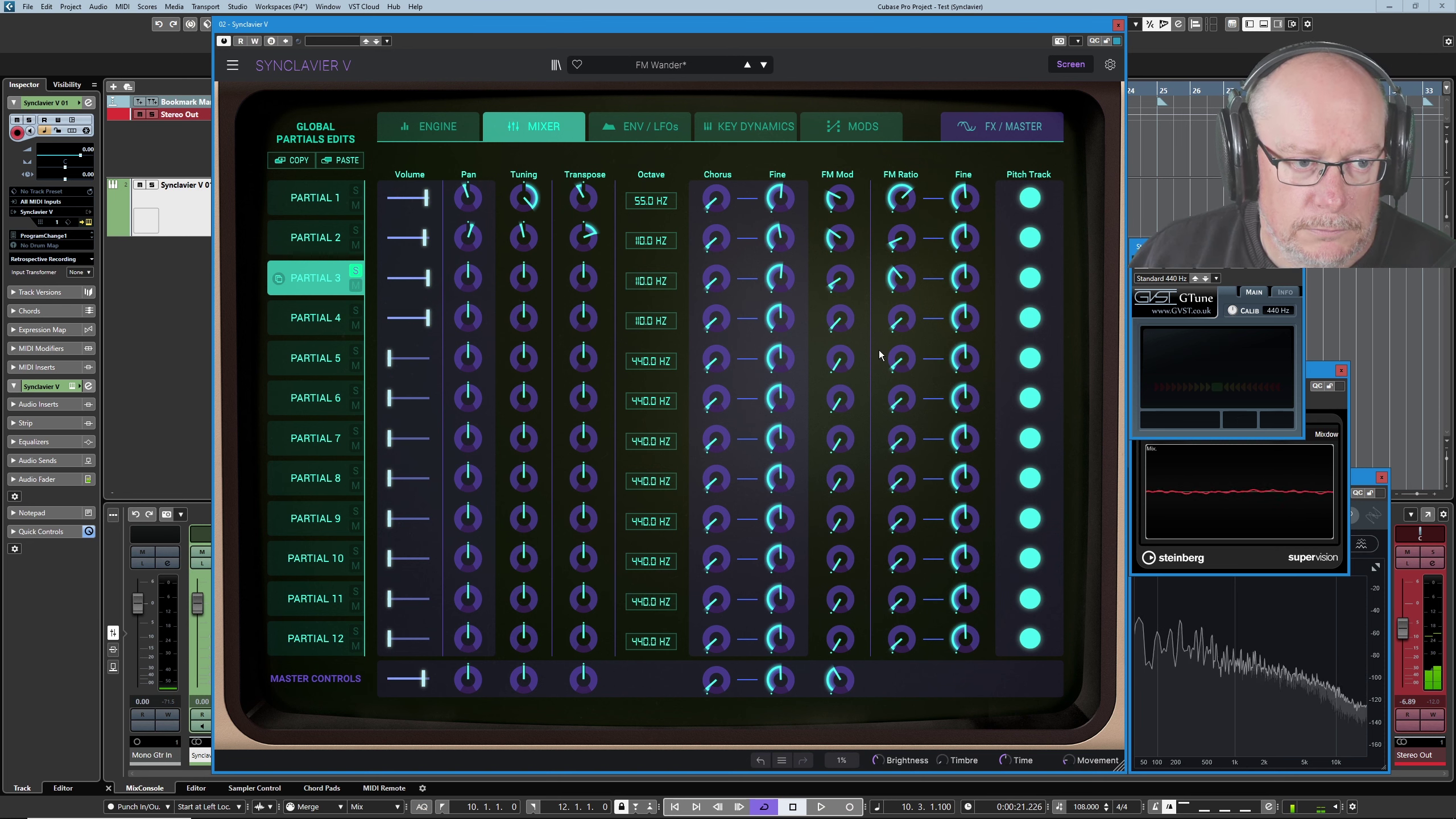
left_click_drag(905, 271, 911, 286)
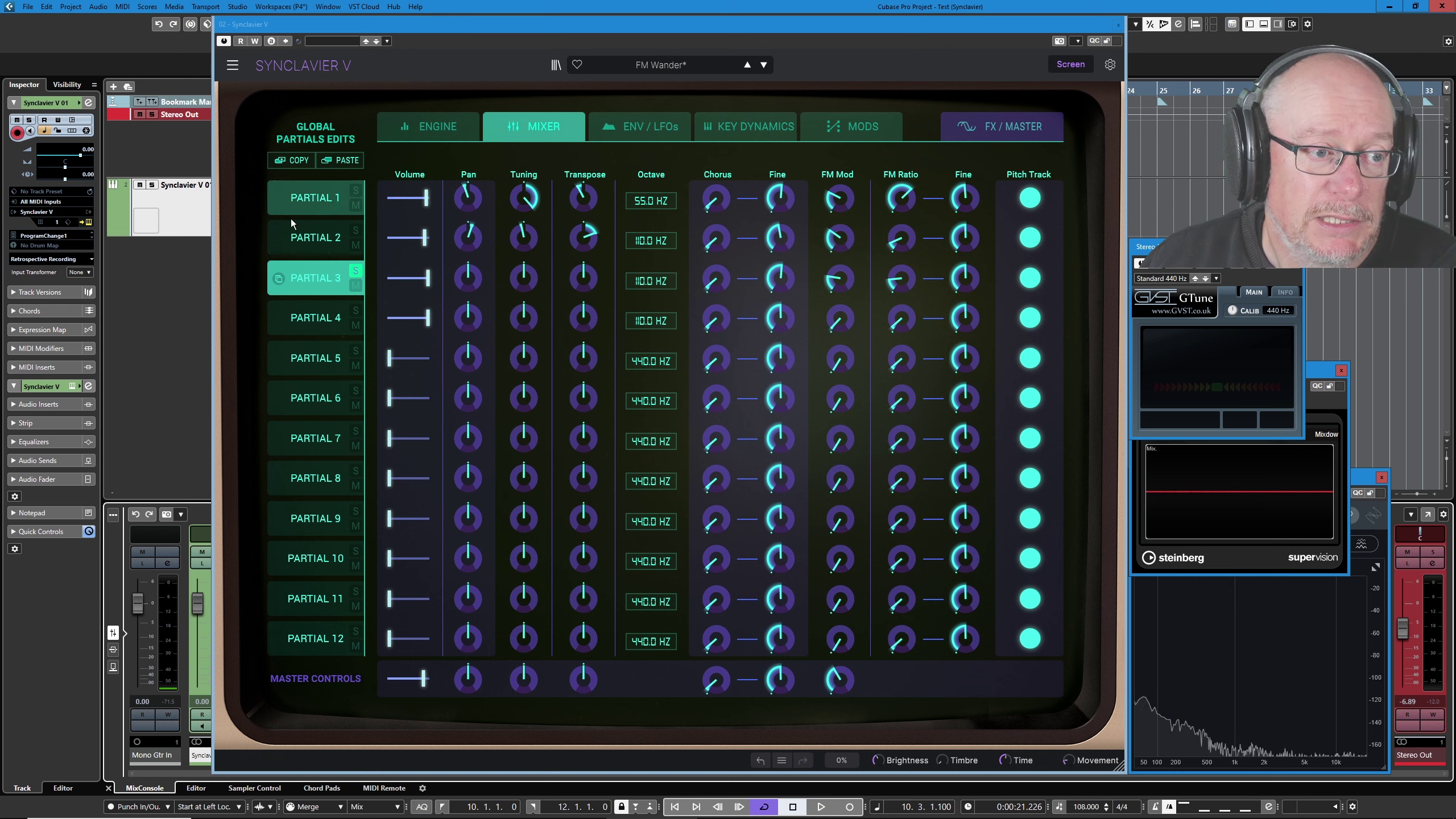
mouse_move(889, 244)
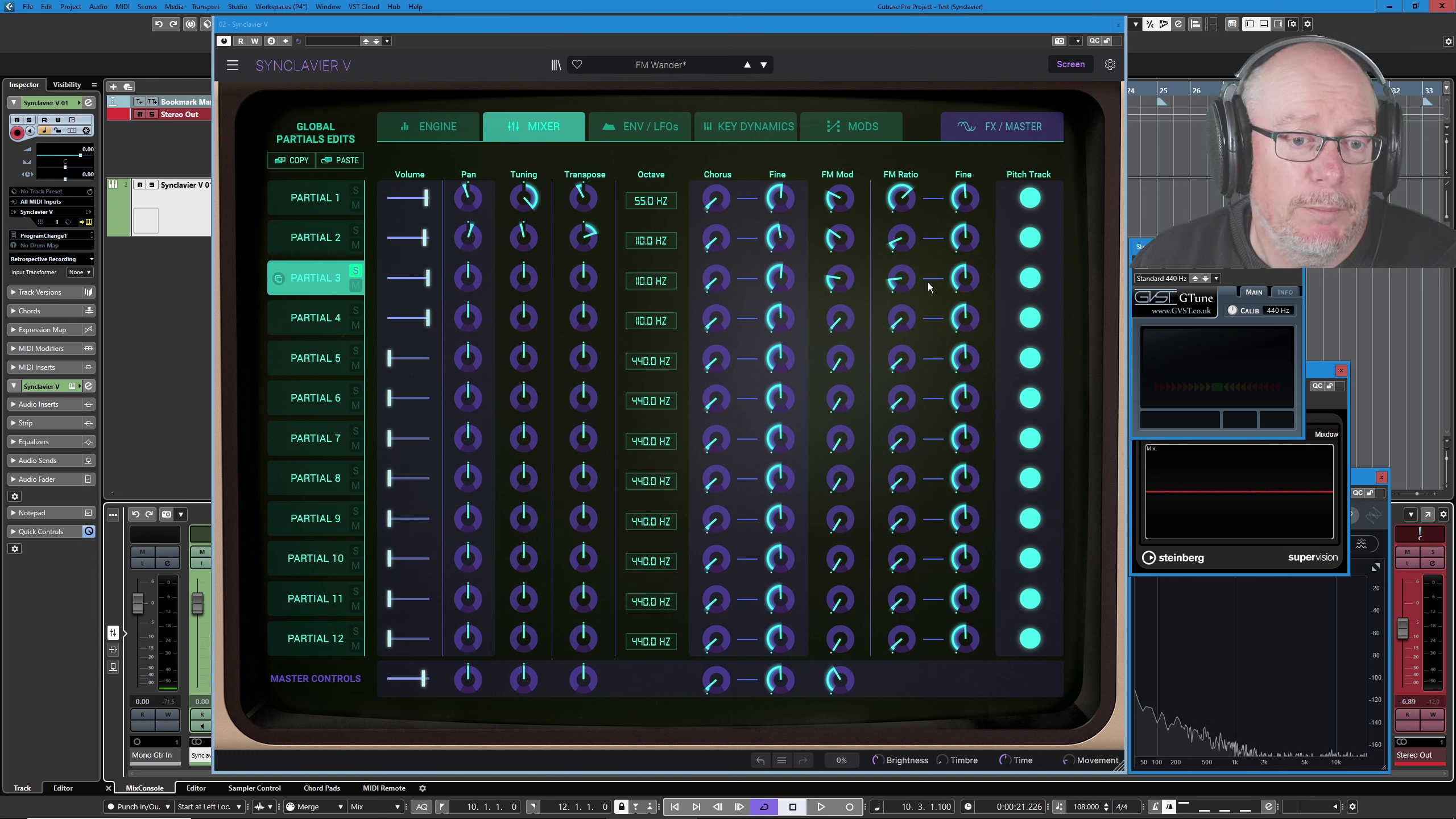
mouse_move(896, 283)
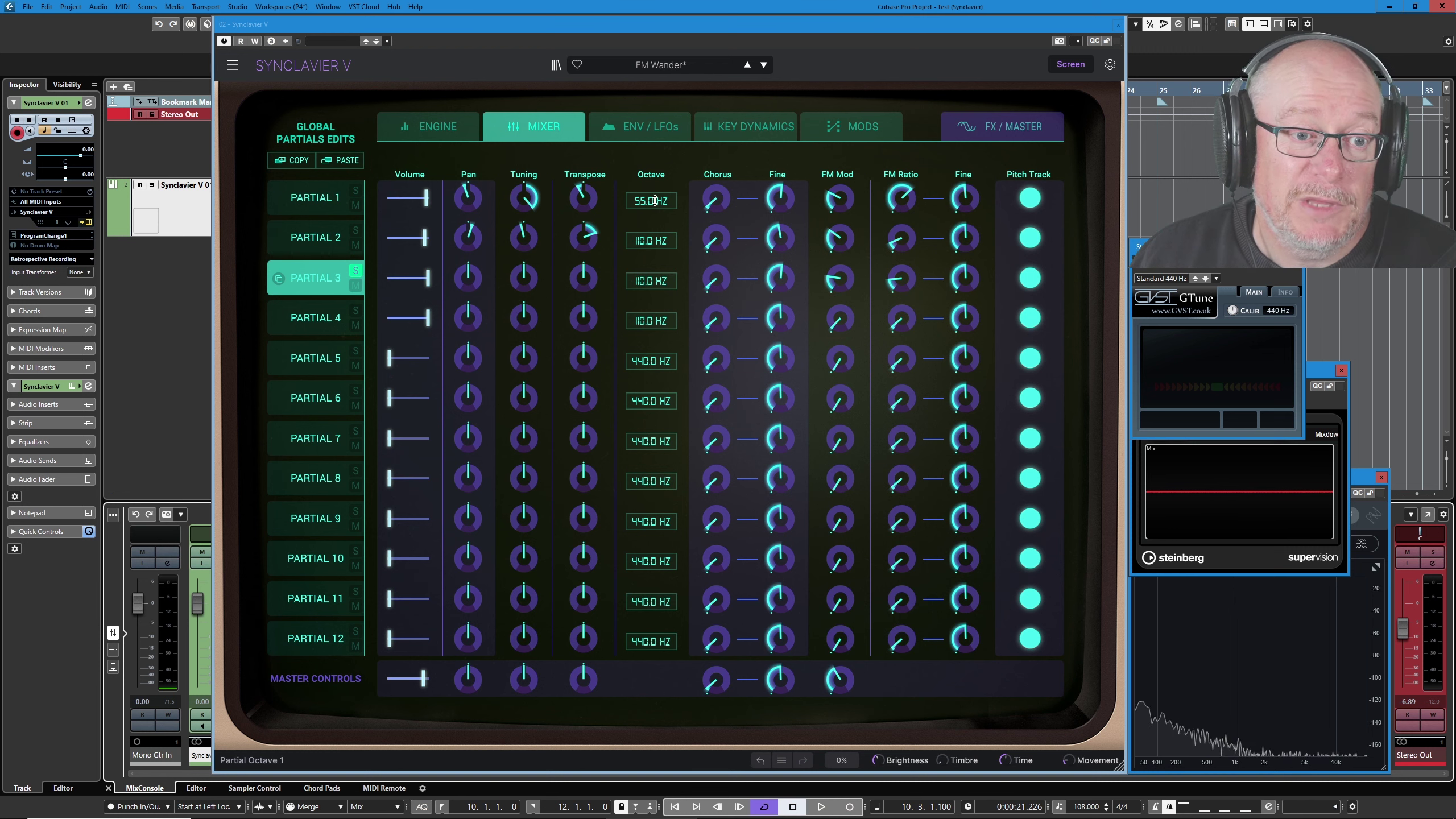
mouse_move(895, 208)
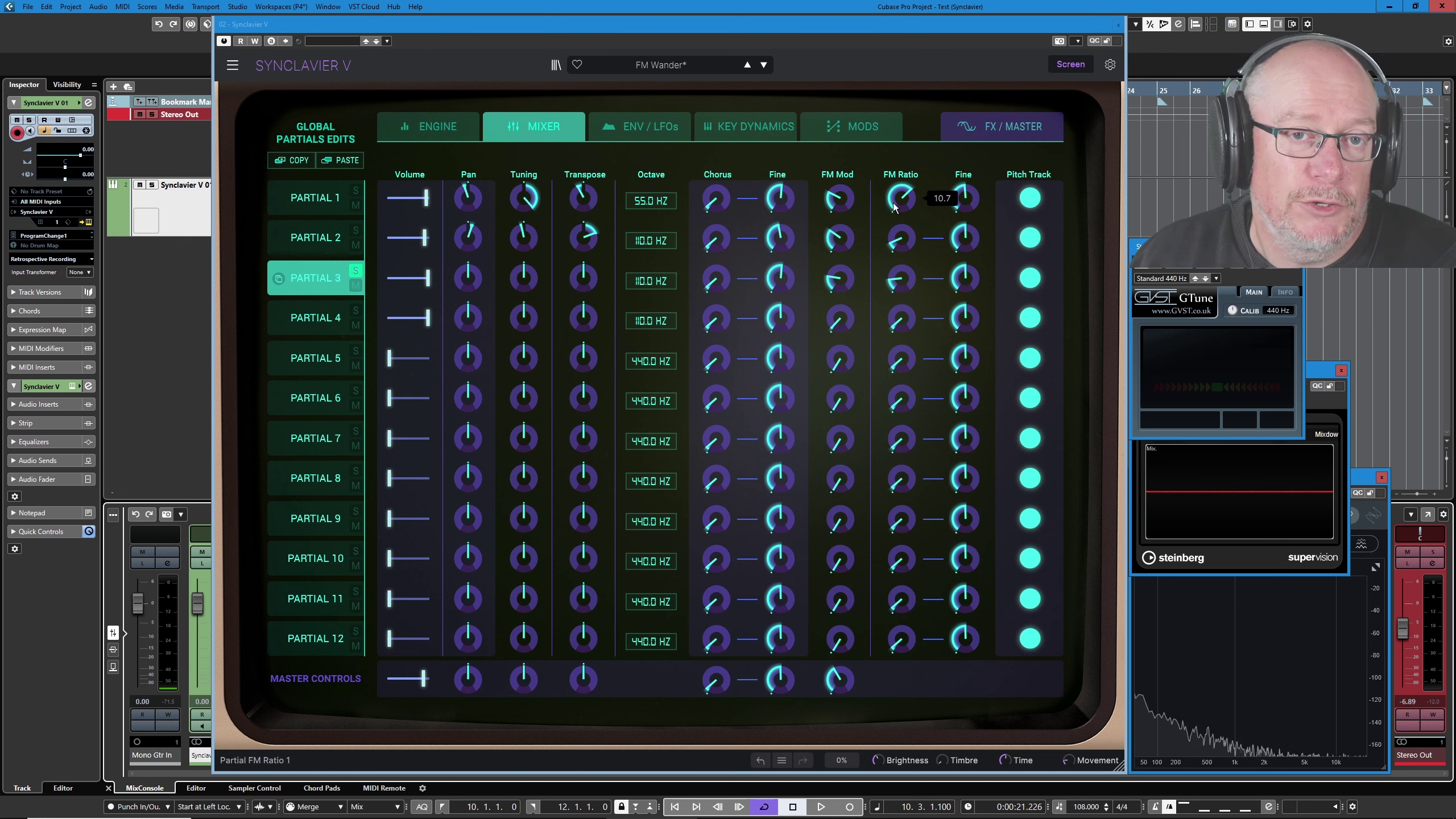
mouse_move(711, 217)
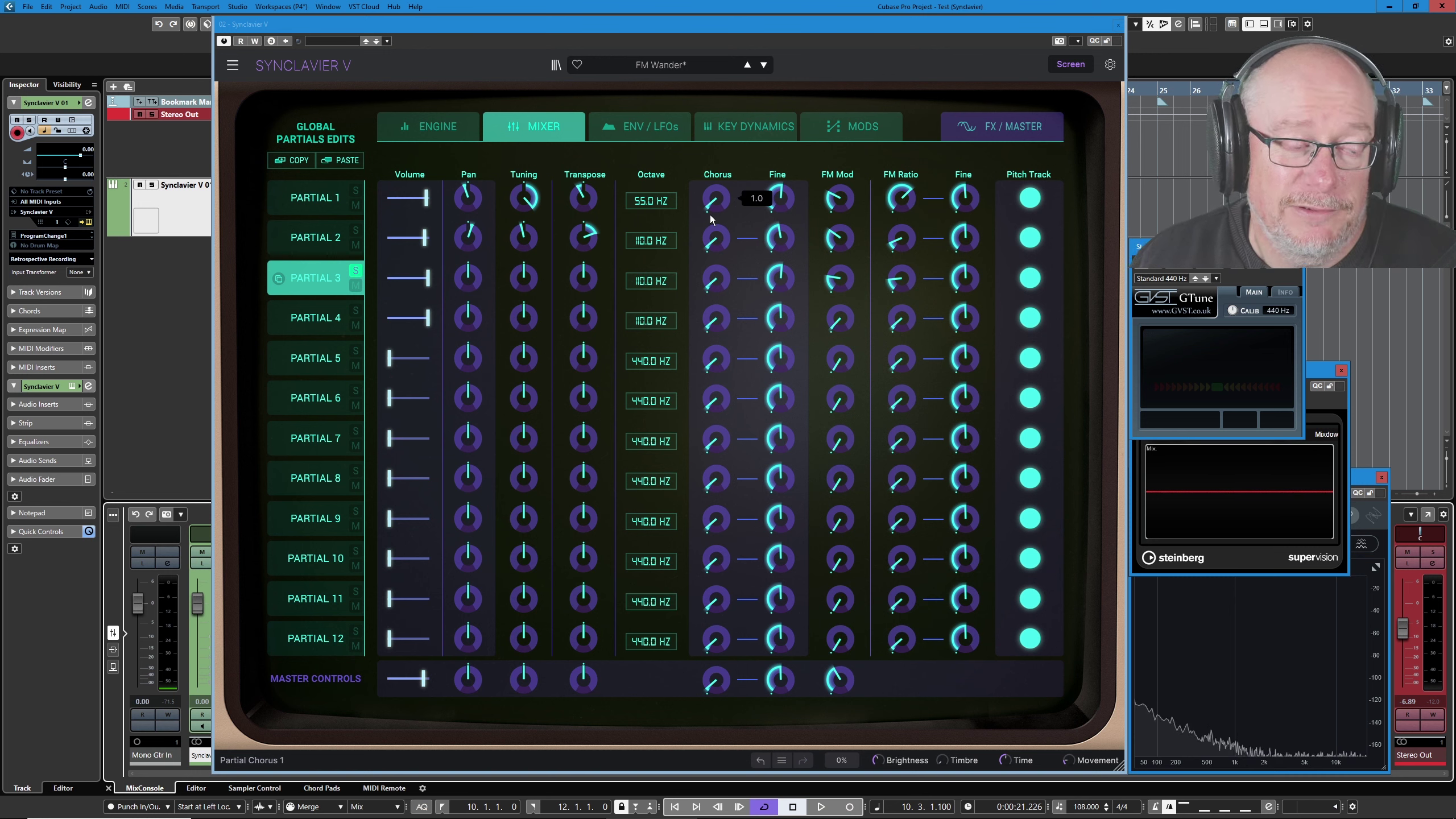